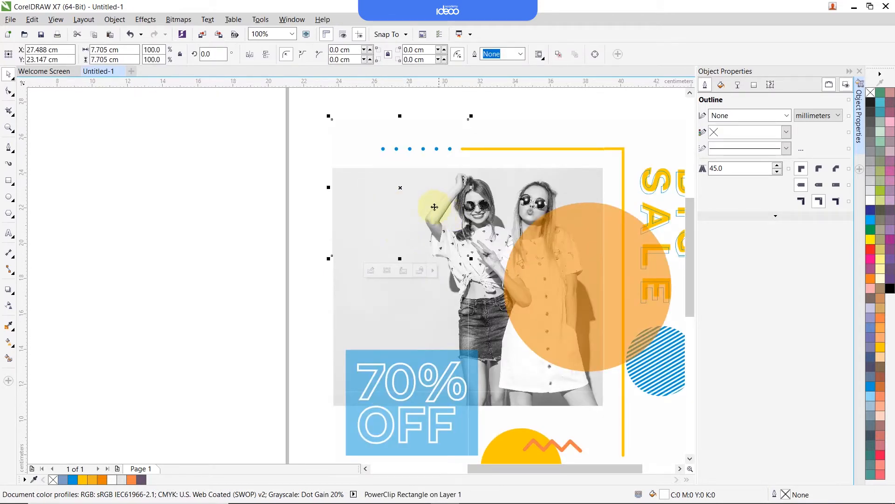
Step: Pull the square PowerClip tiles of the finished sale design apart from one another
{"action": "scroll", "coordinate": [434, 207], "scroll_direction": "down", "scroll_amount": 2}
{"action": "left_click_drag", "start_coordinate": [389, 193], "coordinate": [457, 167]}
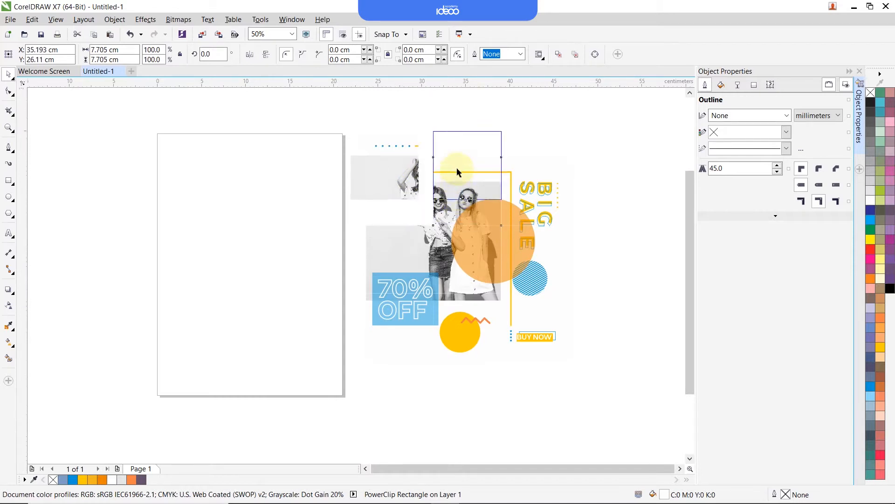
{"action": "left_click_drag", "start_coordinate": [553, 193], "coordinate": [581, 173]}
{"action": "left_click_drag", "start_coordinate": [535, 255], "coordinate": [570, 245]}
{"action": "left_click_drag", "start_coordinate": [547, 329], "coordinate": [576, 338]}
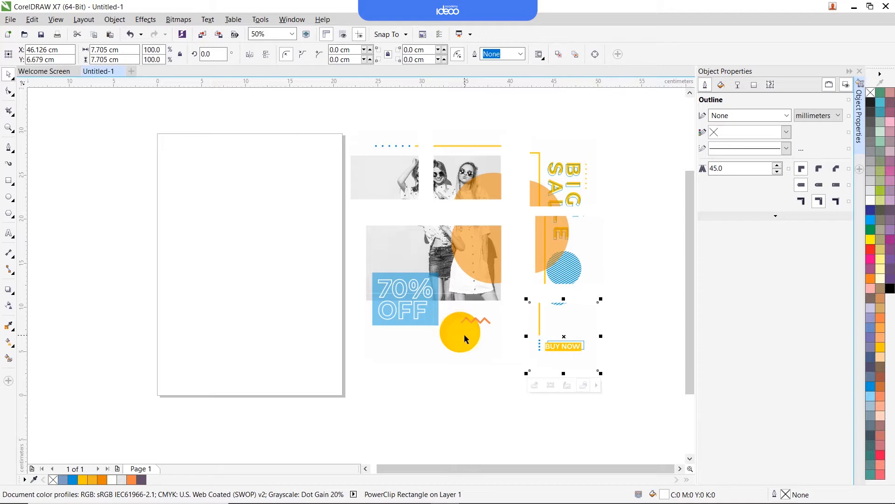
{"action": "left_click_drag", "start_coordinate": [464, 334], "coordinate": [478, 360]}
{"action": "left_click_drag", "start_coordinate": [409, 319], "coordinate": [388, 332]}
{"action": "left_click_drag", "start_coordinate": [398, 279], "coordinate": [378, 260]}
{"action": "left_click_drag", "start_coordinate": [469, 264], "coordinate": [487, 251]}
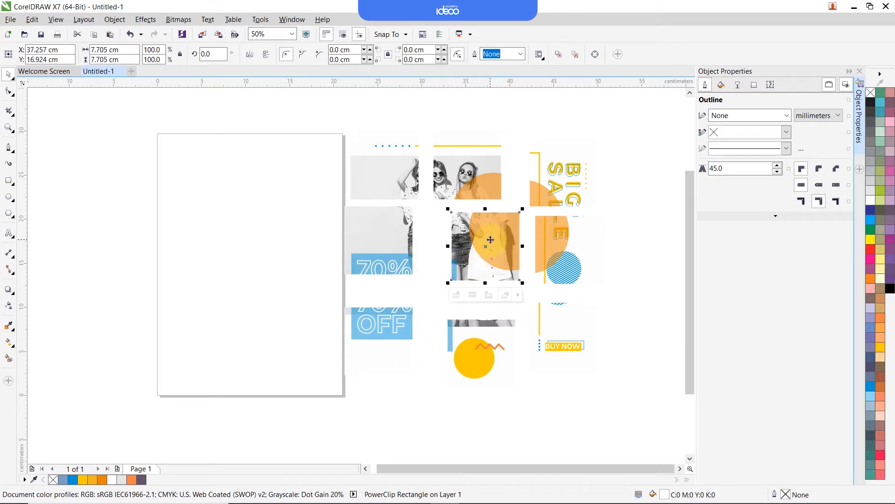
{"action": "left_click", "coordinate": [153, 239]}
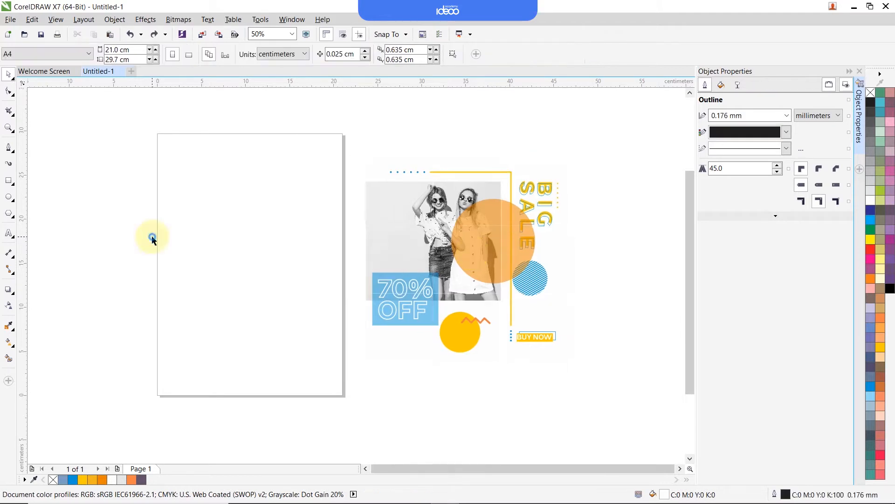
Step: Draw a square about 24.3 cm wide and move it over the middle of the page
{"action": "left_click", "coordinate": [11, 178]}
{"action": "left_click_drag", "start_coordinate": [184, 181], "coordinate": [272, 260]}
{"action": "key", "text": "ctrl+z"}
{"action": "left_click_drag", "start_coordinate": [231, 202], "coordinate": [275, 293]}
{"action": "key", "text": "space"}
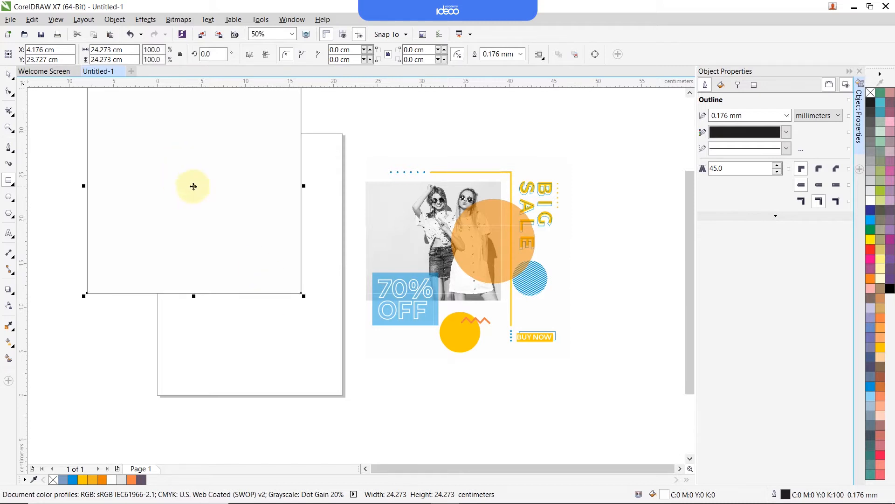
{"action": "left_click_drag", "start_coordinate": [194, 186], "coordinate": [238, 264]}
Step: Set the square's width and height to 25 cm
{"action": "left_click_drag", "start_coordinate": [124, 50], "coordinate": [36, 50]}
{"action": "type", "text": "25"}
{"action": "key", "text": "Tab"}
{"action": "type", "text": "25"}
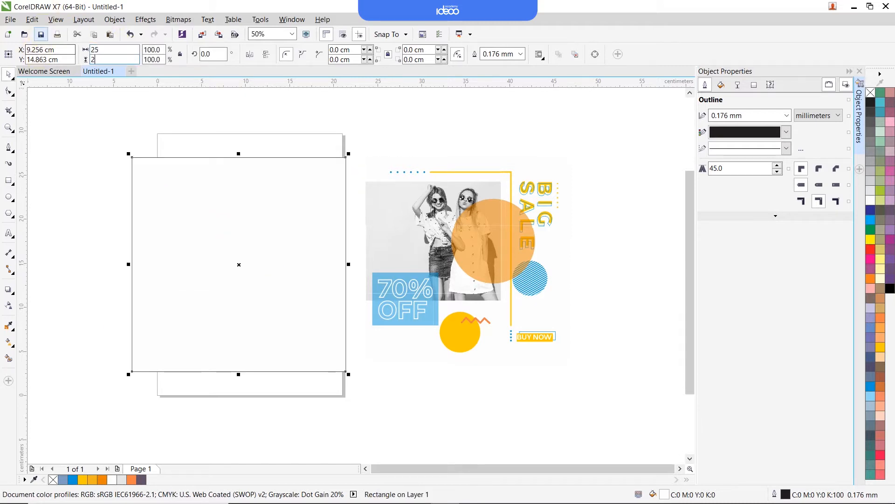
{"action": "key", "text": "Return"}
{"action": "left_click", "coordinate": [304, 136]}
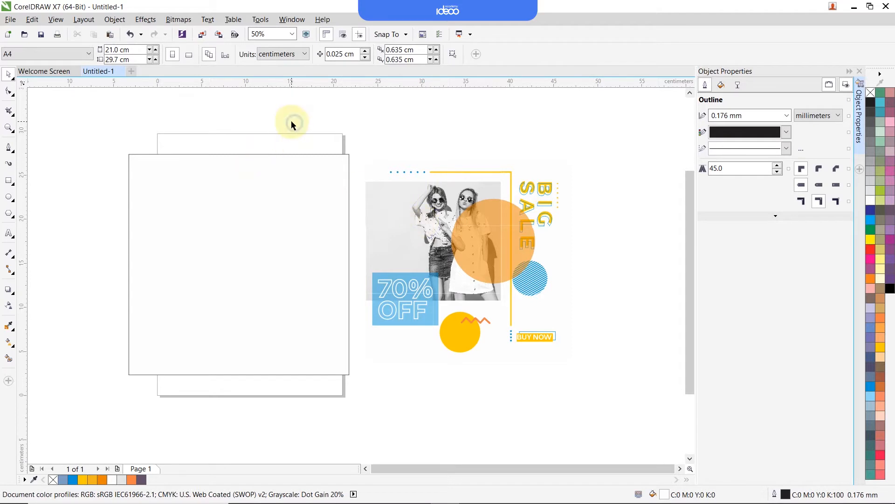
Step: Browse to the Feed Instagram Bahan folder for import and delete the file minimalist-instagram-stories-and-feed-design-vector-27419753
{"action": "key", "text": "ctrl+i"}
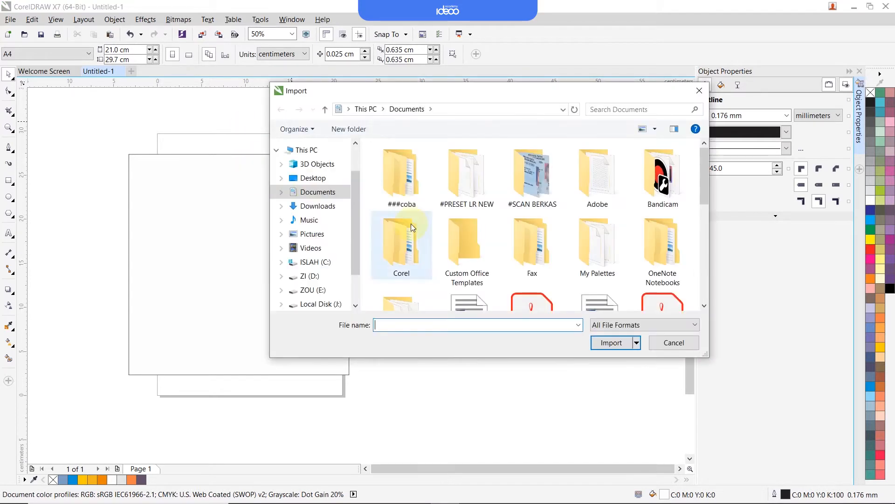
{"action": "double_click", "coordinate": [438, 165]}
{"action": "double_click", "coordinate": [420, 170]}
{"action": "double_click", "coordinate": [400, 264]}
{"action": "double_click", "coordinate": [400, 175]}
{"action": "double_click", "coordinate": [400, 164]}
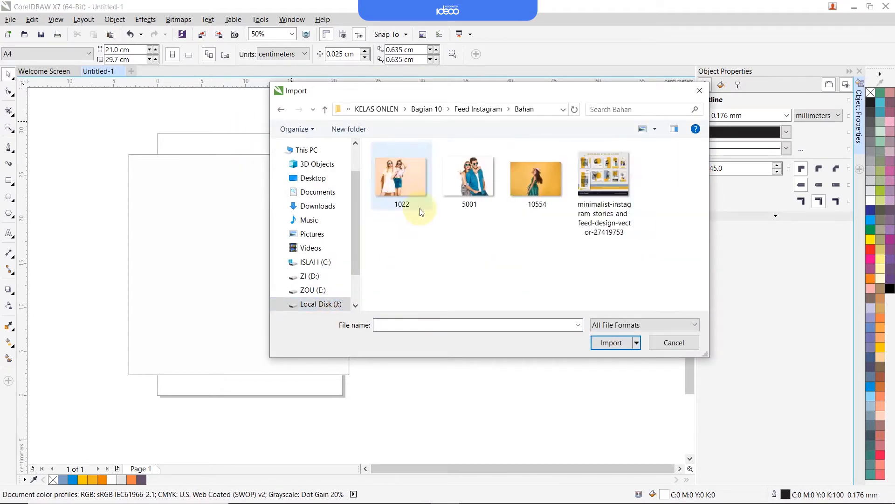
{"action": "left_click", "coordinate": [592, 226]}
{"action": "key", "text": "Delete"}
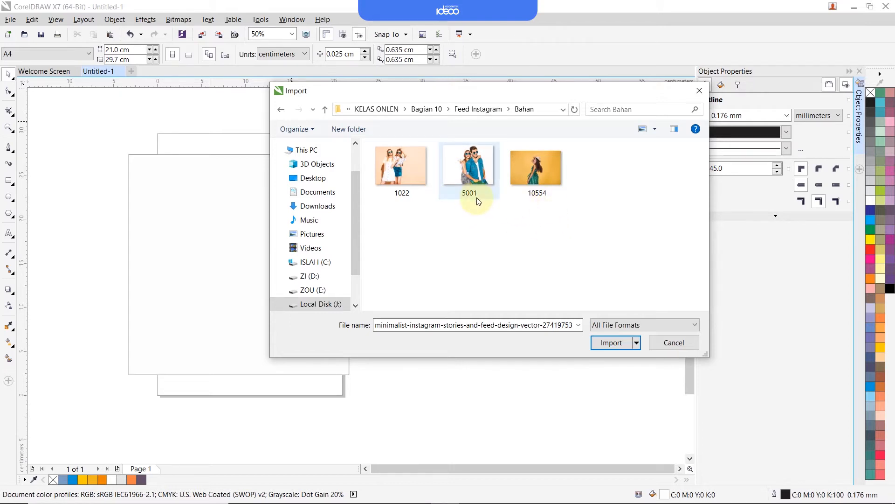
Step: Import the 1022 photo at about 18.5 cm wide and move it to the left of the square
{"action": "left_click", "coordinate": [400, 166]}
{"action": "left_click", "coordinate": [601, 341]}
{"action": "left_click_drag", "start_coordinate": [148, 190], "coordinate": [314, 315]}
{"action": "scroll", "coordinate": [191, 248], "scroll_direction": "up", "scroll_amount": 2}
{"action": "scroll", "coordinate": [319, 221], "scroll_direction": "down", "scroll_amount": 2}
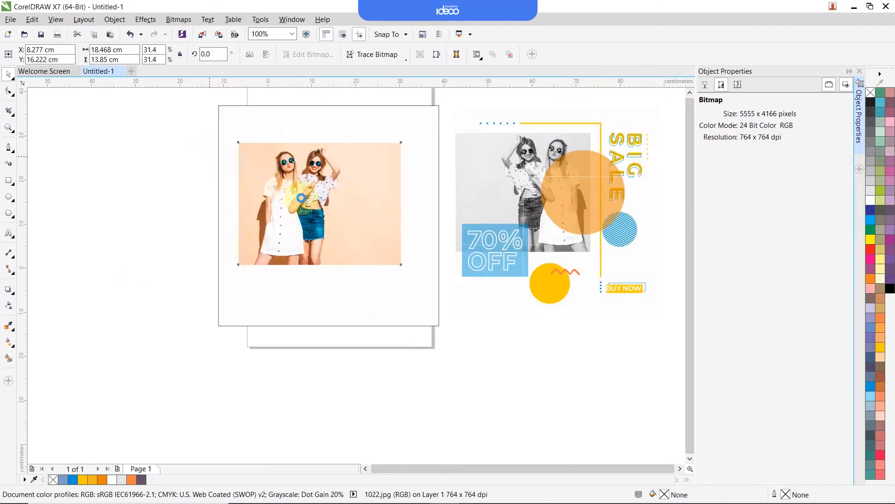
{"action": "left_click_drag", "start_coordinate": [391, 216], "coordinate": [180, 216]}
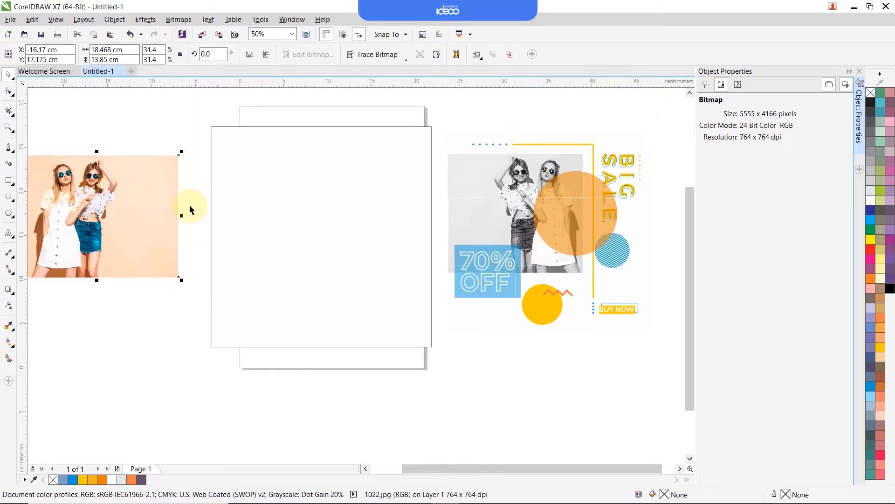
Step: Try to enlarge the imported photo to about 23.9 cm wide
{"action": "scroll", "coordinate": [189, 205], "scroll_direction": "left", "scroll_amount": 3}
{"action": "left_click_drag", "start_coordinate": [219, 274], "coordinate": [195, 303]}
{"action": "scroll", "coordinate": [250, 224], "scroll_direction": "down", "scroll_amount": 1}
{"action": "scroll", "coordinate": [294, 207], "scroll_direction": "up", "scroll_amount": 3}
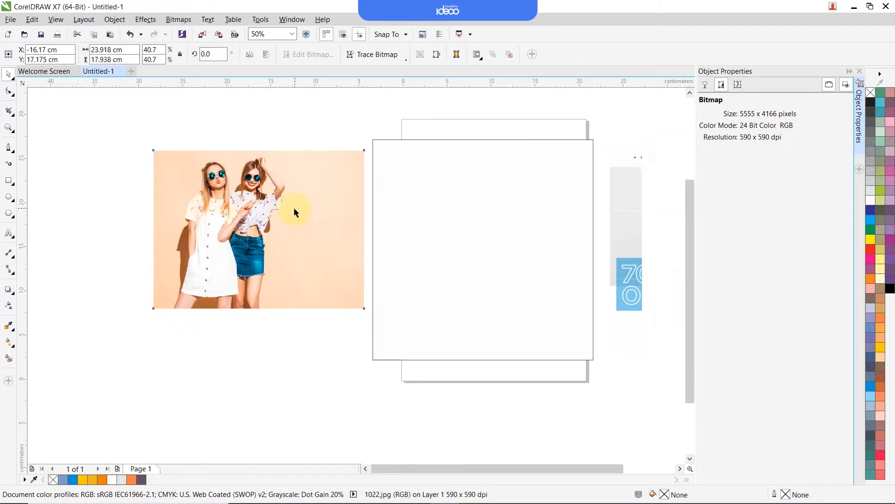
{"action": "scroll", "coordinate": [237, 247], "scroll_direction": "down", "scroll_amount": 3}
{"action": "scroll", "coordinate": [320, 257], "scroll_direction": "up", "scroll_amount": 1}
{"action": "key", "text": "ctrl+z"}
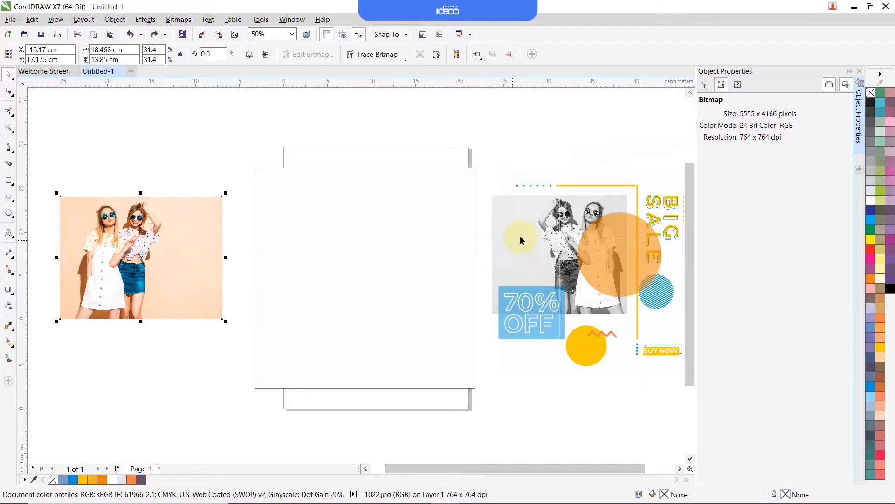
{"action": "scroll", "coordinate": [519, 238], "scroll_direction": "right", "scroll_amount": 3}
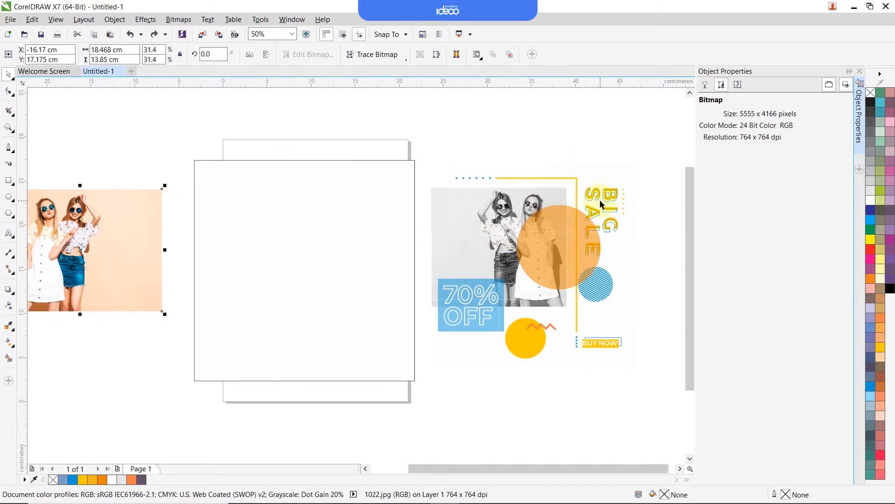
{"action": "scroll", "coordinate": [597, 201], "scroll_direction": "up", "scroll_amount": 2}
{"action": "left_click", "coordinate": [610, 186]}
{"action": "left_click_drag", "start_coordinate": [610, 186], "coordinate": [471, 218]}
{"action": "key", "text": "ctrl+z"}
{"action": "key", "text": "ctrl+z"}
{"action": "key", "text": "ctrl+shift+z"}
{"action": "scroll", "coordinate": [400, 205], "scroll_direction": "down", "scroll_amount": 2}
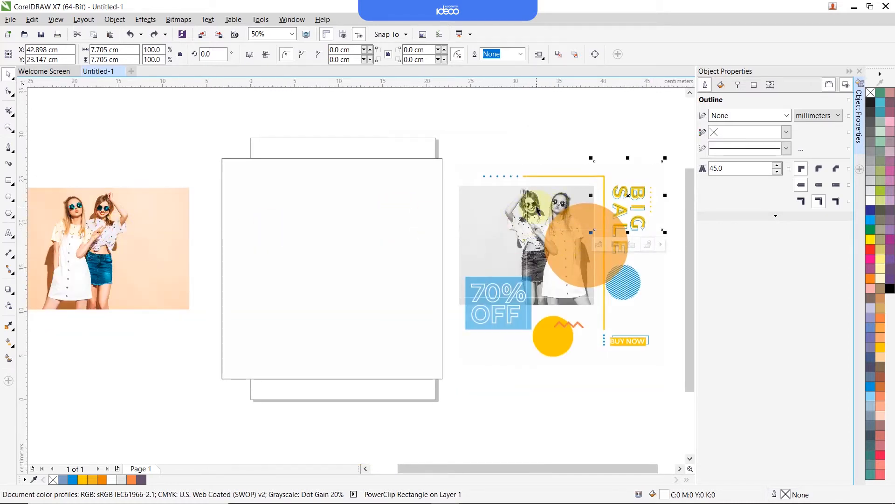
{"action": "left_click", "coordinate": [189, 184]}
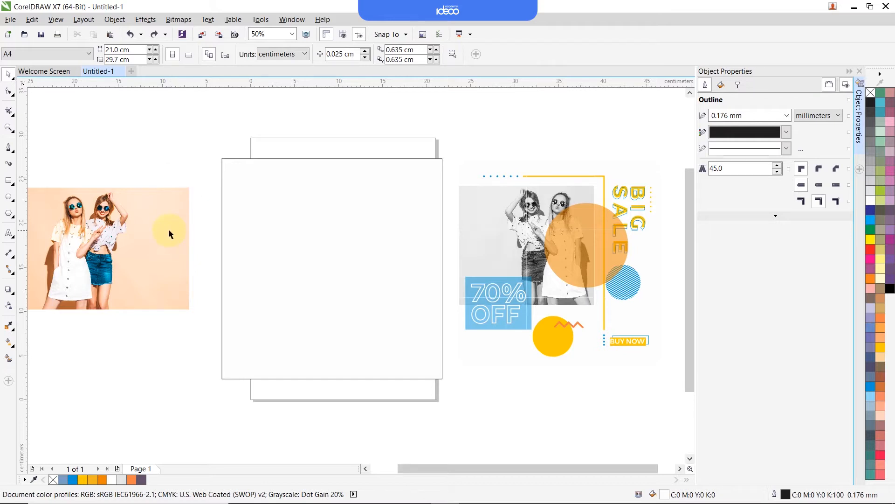
Step: Mirror the photo horizontally and enlarge it to about 20.3 cm wide, overlapping the square's left side
{"action": "left_click_drag", "start_coordinate": [155, 236], "coordinate": [231, 250]}
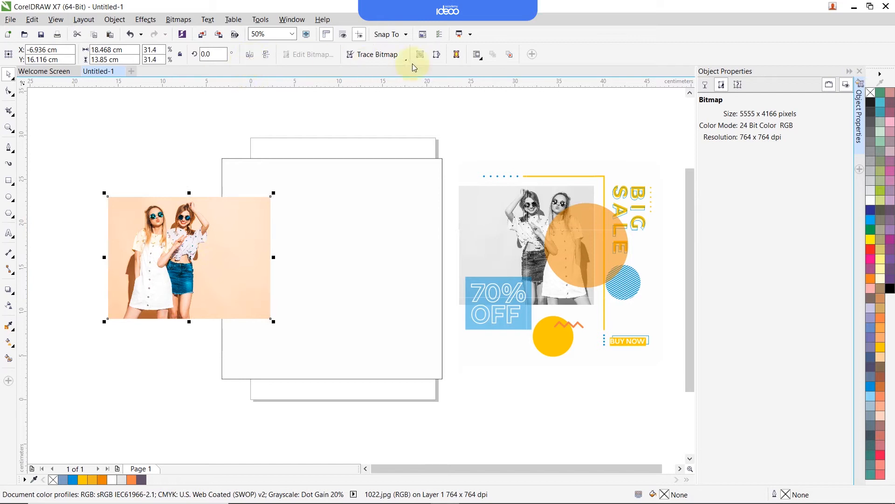
{"action": "left_click", "coordinate": [252, 55]}
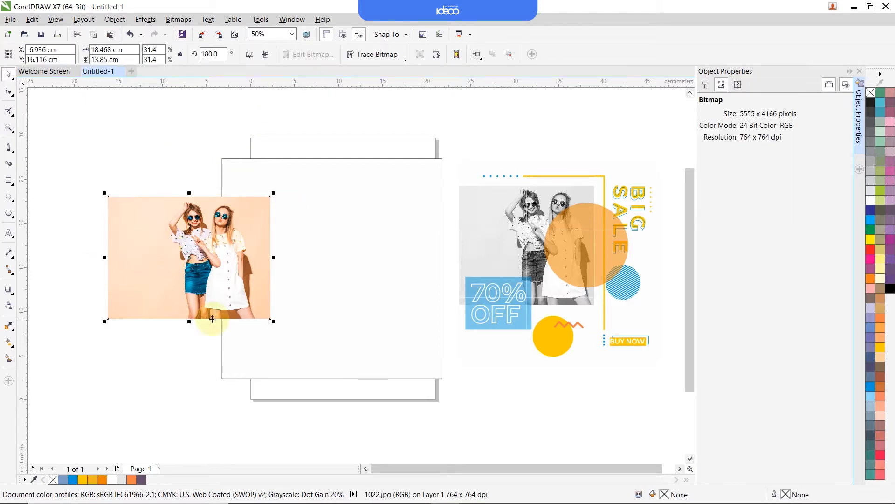
{"action": "left_click_drag", "start_coordinate": [273, 321], "coordinate": [281, 328]}
{"action": "left_click_drag", "start_coordinate": [227, 277], "coordinate": [288, 277]}
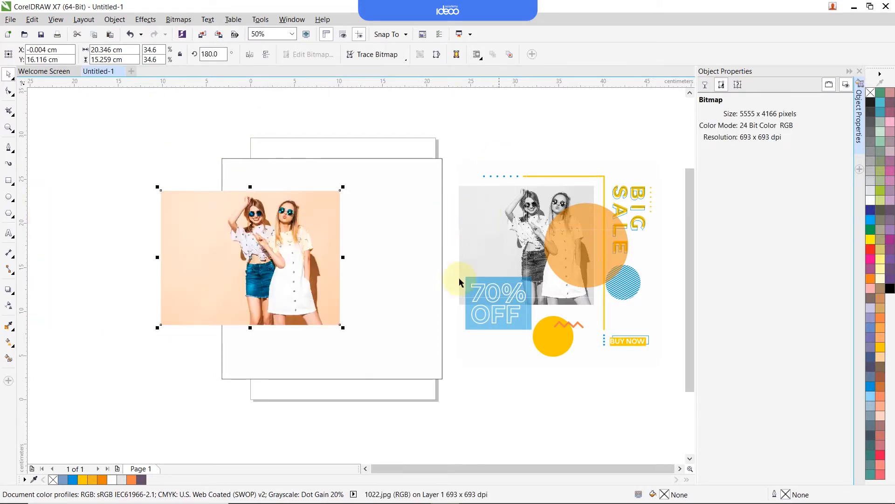
{"action": "left_click_drag", "start_coordinate": [331, 252], "coordinate": [353, 252]}
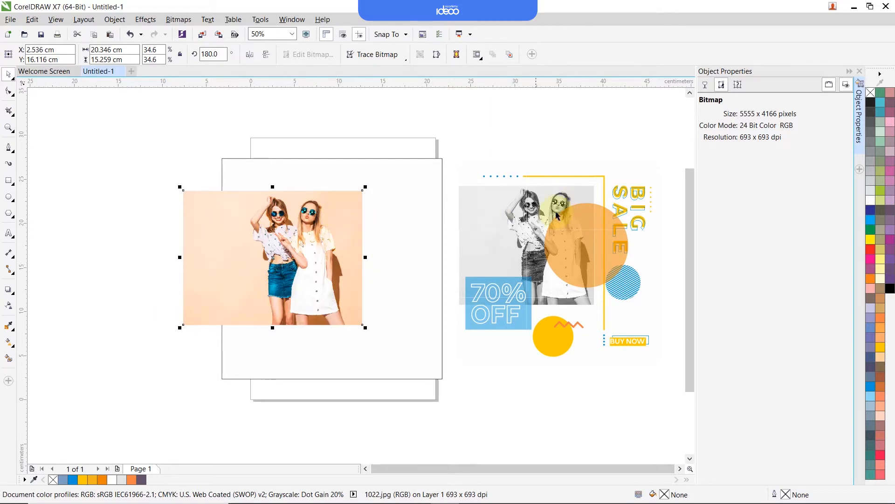
{"action": "left_click", "coordinate": [441, 194]}
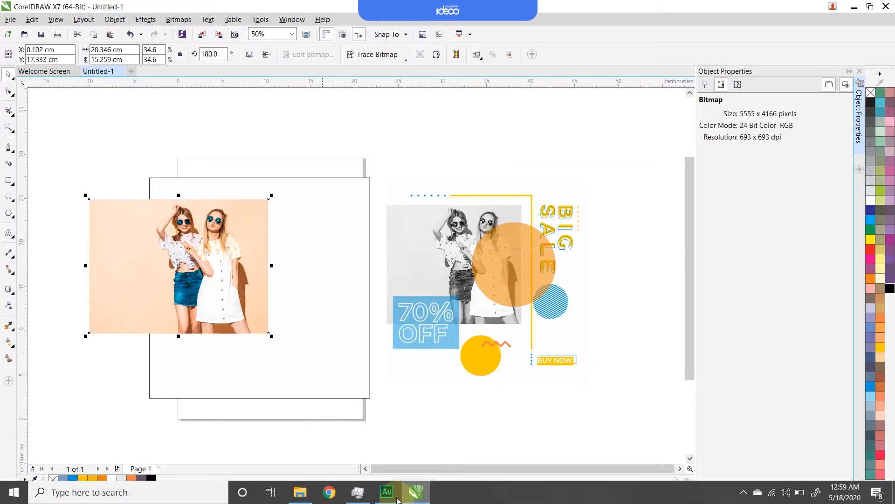
{"action": "left_click", "coordinate": [387, 500]}
{"action": "key", "text": "alt+Tab"}
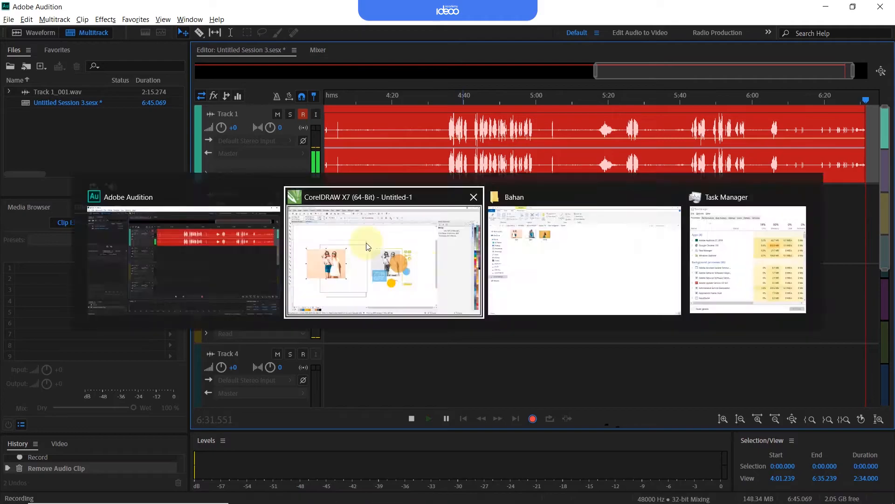
Step: Convert the photo to 8-bit grayscale and shift it further right over the square
{"action": "left_click_drag", "start_coordinate": [179, 251], "coordinate": [223, 258]}
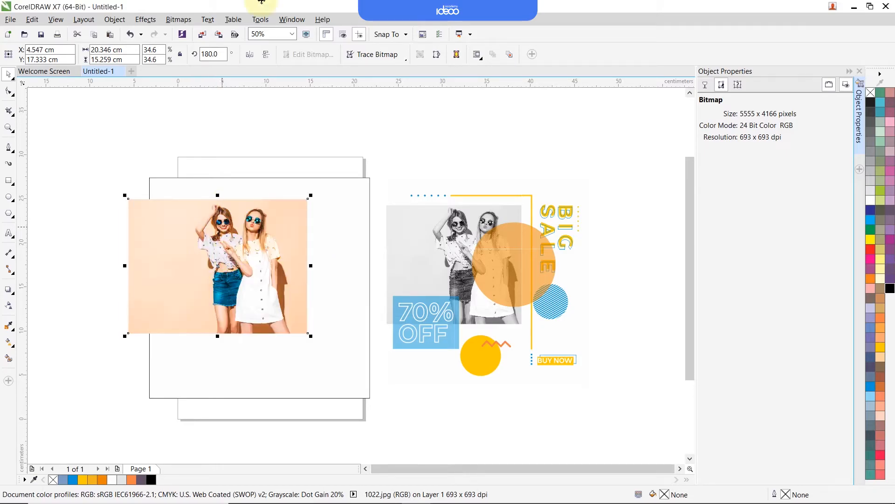
{"action": "left_click", "coordinate": [179, 19]}
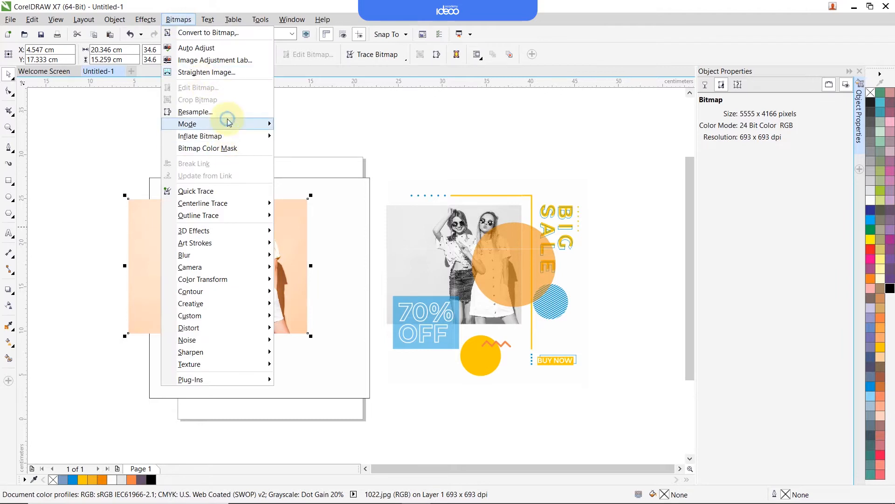
{"action": "mouse_move", "coordinate": [227, 121]}
{"action": "left_click", "coordinate": [340, 137]}
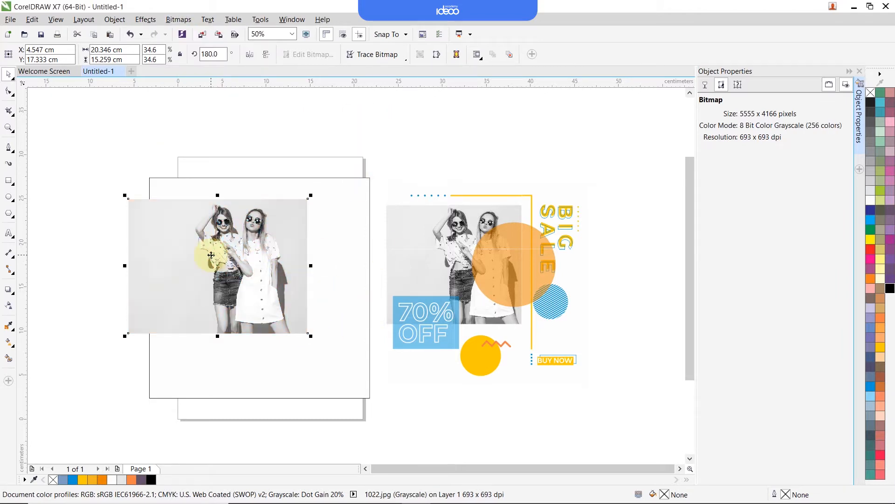
{"action": "left_click_drag", "start_coordinate": [219, 255], "coordinate": [229, 255]}
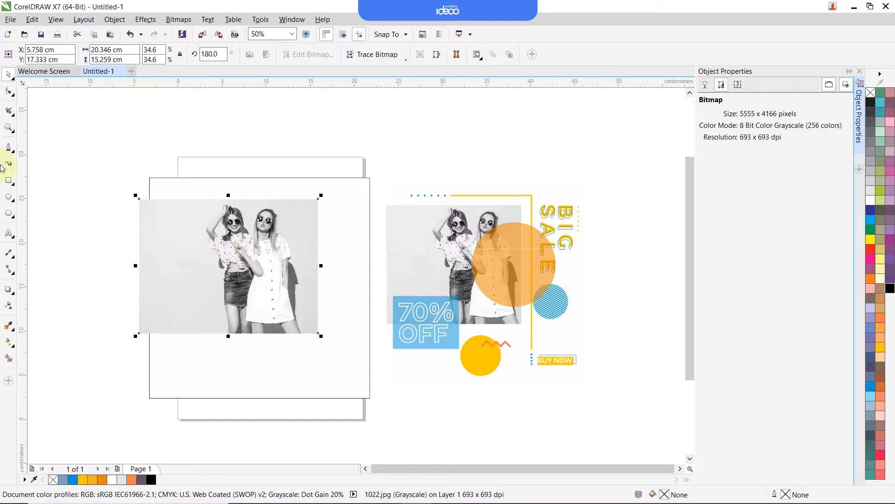
Step: Add the artistic text "BIG SALE" on two lines to the right of the photo
{"action": "left_click", "coordinate": [9, 234]}
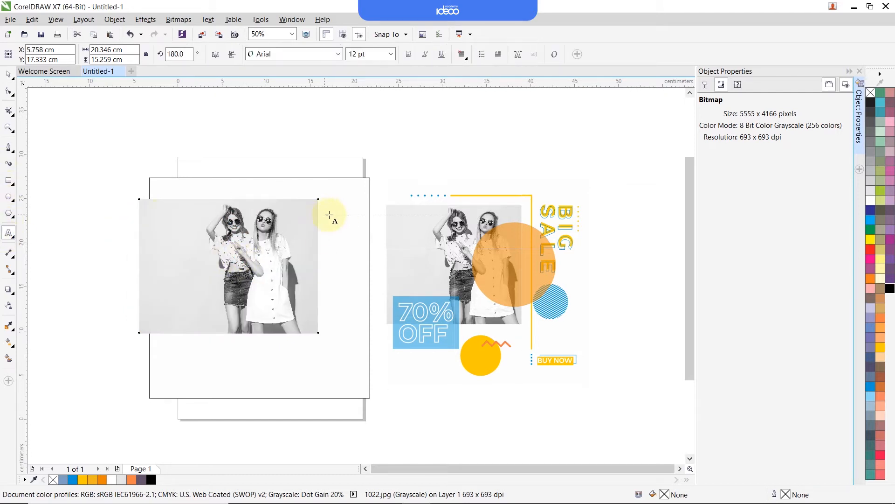
{"action": "scroll", "coordinate": [341, 192], "scroll_direction": "up", "scroll_amount": 2}
{"action": "left_click", "coordinate": [353, 196]}
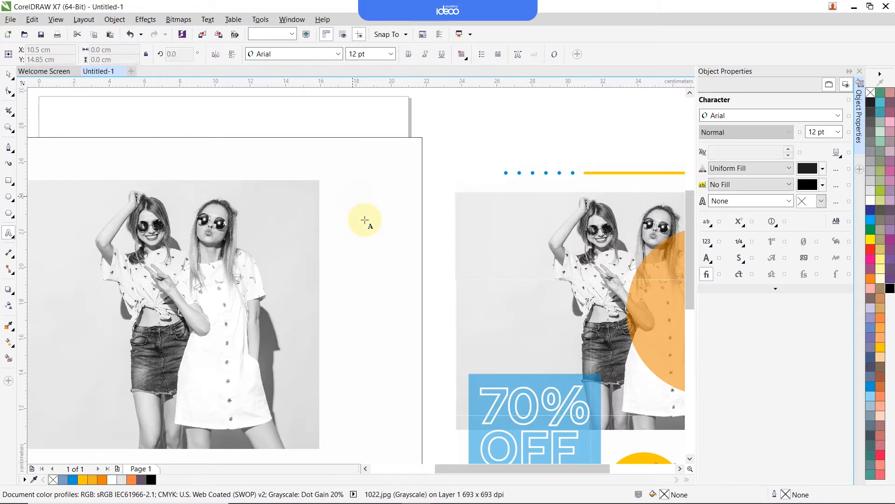
{"action": "type", "text": "bl"}
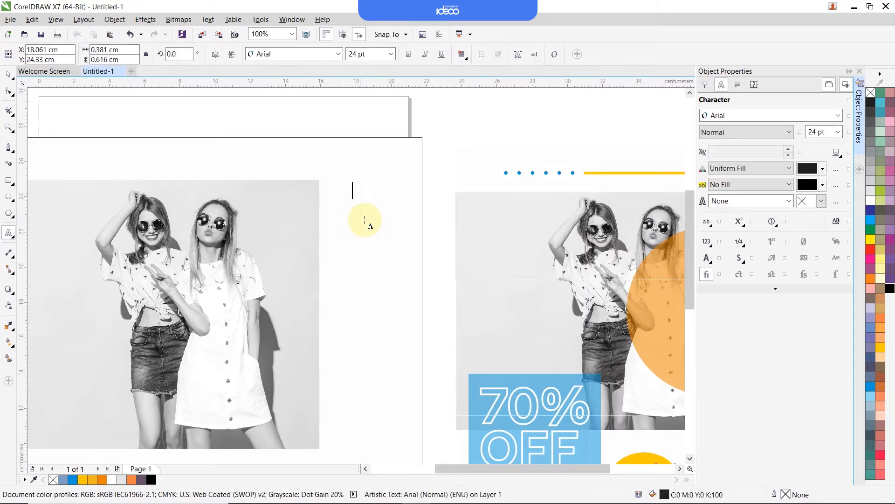
{"action": "type", "text": "i"}
{"action": "type", "text": "BIG"}
{"action": "type", "text": "SALE"}
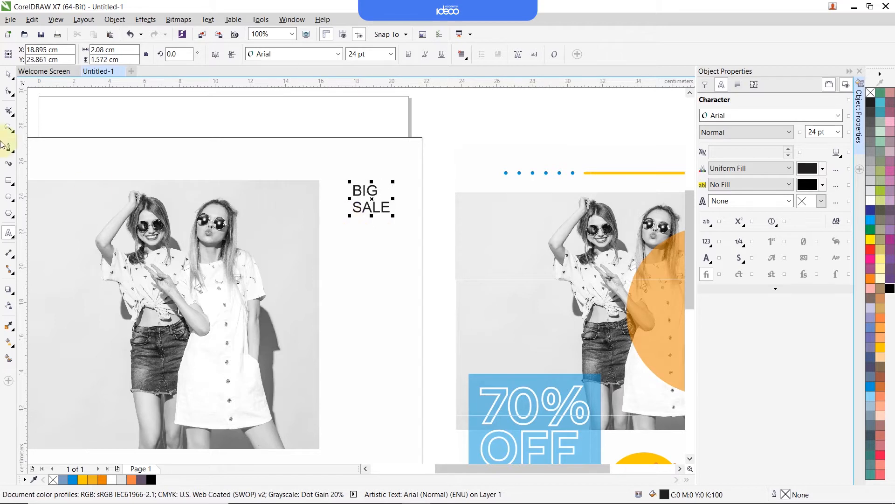
Step: Rotate the "BIG SALE" text to 270 degrees so it reads downward
{"action": "left_click", "coordinate": [15, 79]}
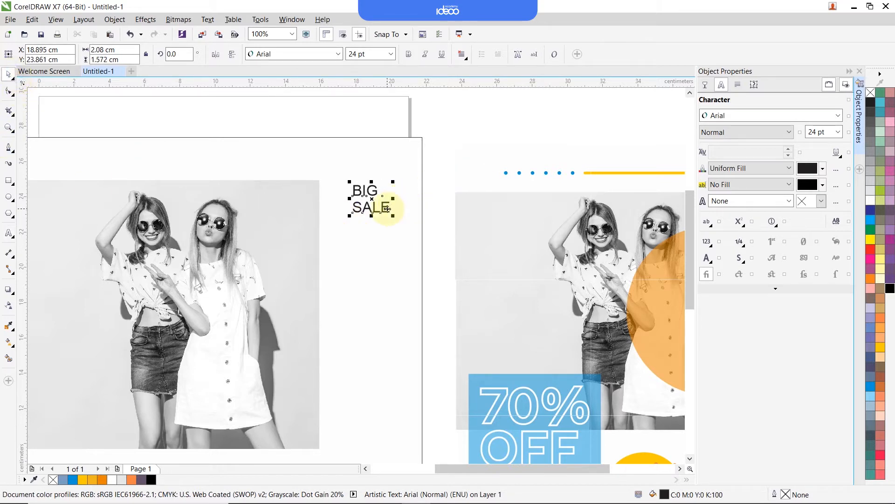
{"action": "left_click", "coordinate": [387, 208]}
{"action": "left_click_drag", "start_coordinate": [395, 220], "coordinate": [350, 220]}
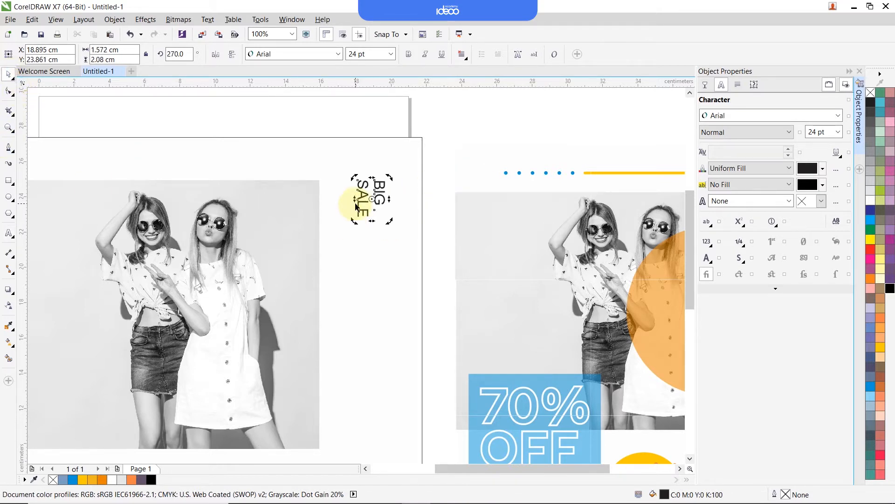
Step: Set the "BIG SALE" text in GrottelW01-Bold and enlarge it to about 42.5 pt
{"action": "scroll", "coordinate": [357, 205], "scroll_direction": "up", "scroll_amount": 2}
{"action": "left_click", "coordinate": [303, 54]}
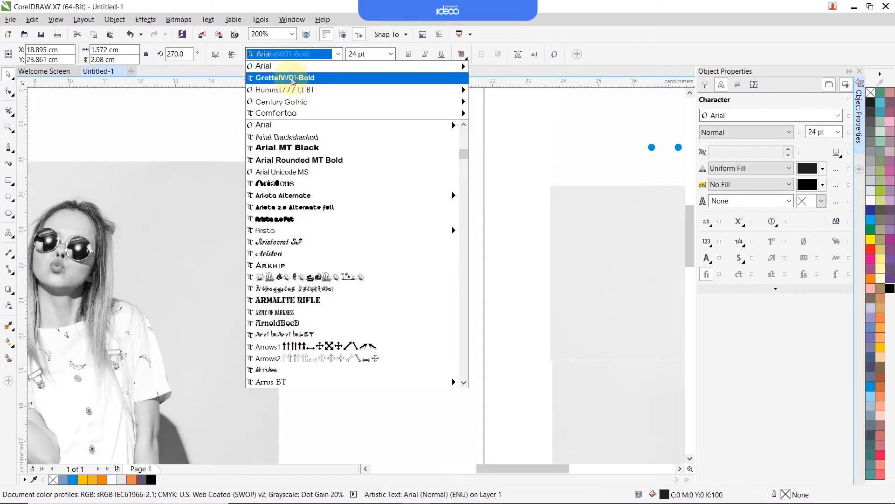
{"action": "left_click", "coordinate": [292, 80]}
{"action": "key", "text": "F10"}
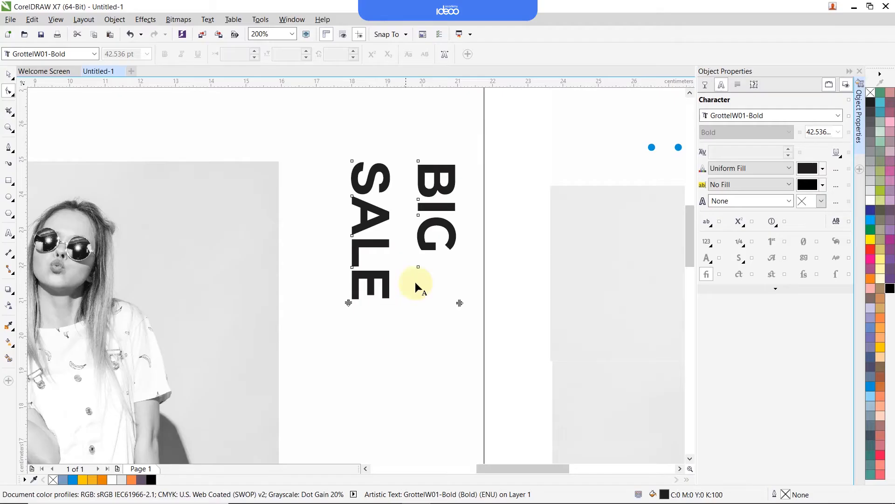
Step: Reduce the line spacing of the "BIG SALE" text so the two lines sit close together
{"action": "scroll", "coordinate": [309, 204], "scroll_direction": "down", "scroll_amount": 2}
{"action": "scroll", "coordinate": [270, 179], "scroll_direction": "up", "scroll_amount": 1}
{"action": "left_click_drag", "start_coordinate": [653, 296], "coordinate": [465, 295]}
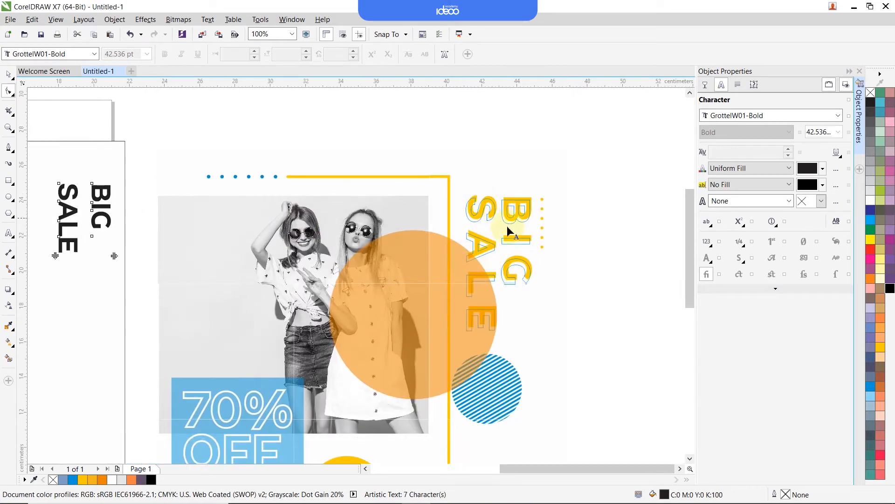
{"action": "left_click_drag", "start_coordinate": [214, 186], "coordinate": [346, 186]}
{"action": "scroll", "coordinate": [195, 217], "scroll_direction": "up", "scroll_amount": 1}
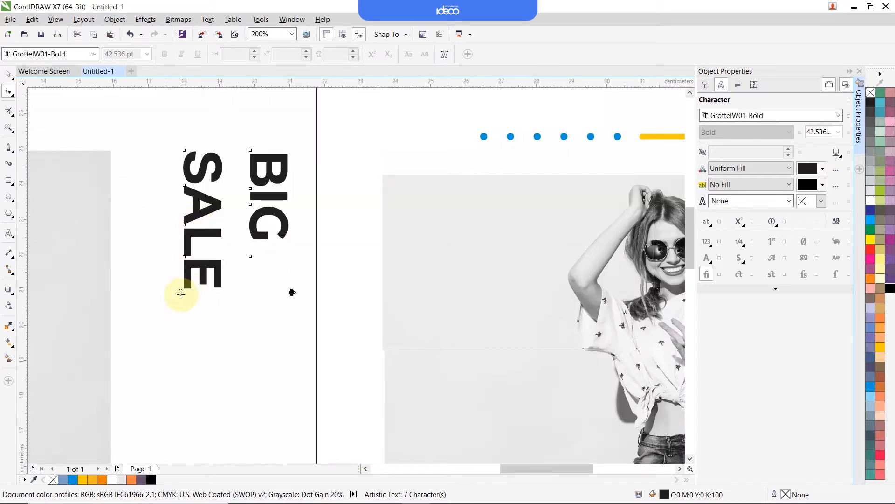
{"action": "left_click_drag", "start_coordinate": [181, 292], "coordinate": [180, 319]}
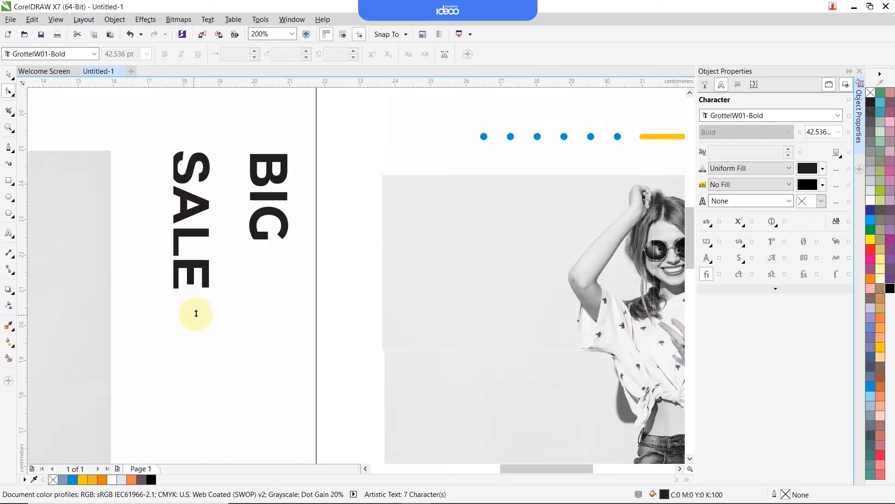
{"action": "key", "text": "ctrl+z"}
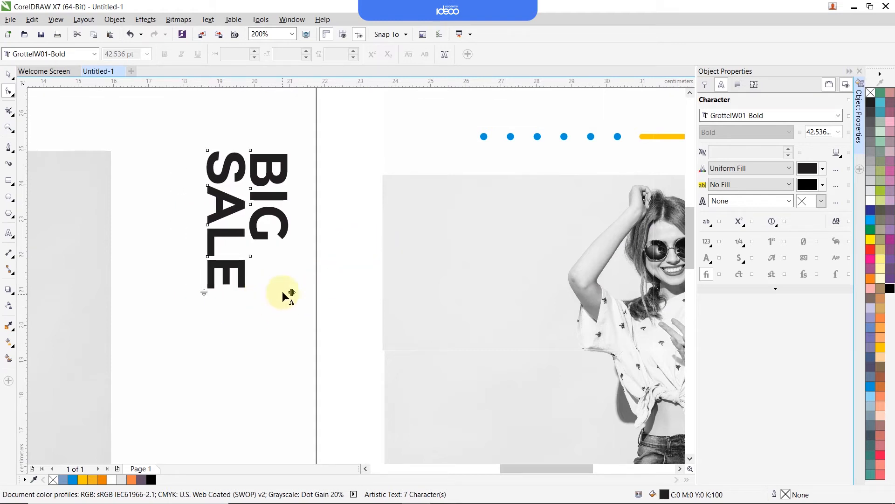
{"action": "left_click", "coordinate": [297, 291]}
{"action": "left_click", "coordinate": [252, 210]}
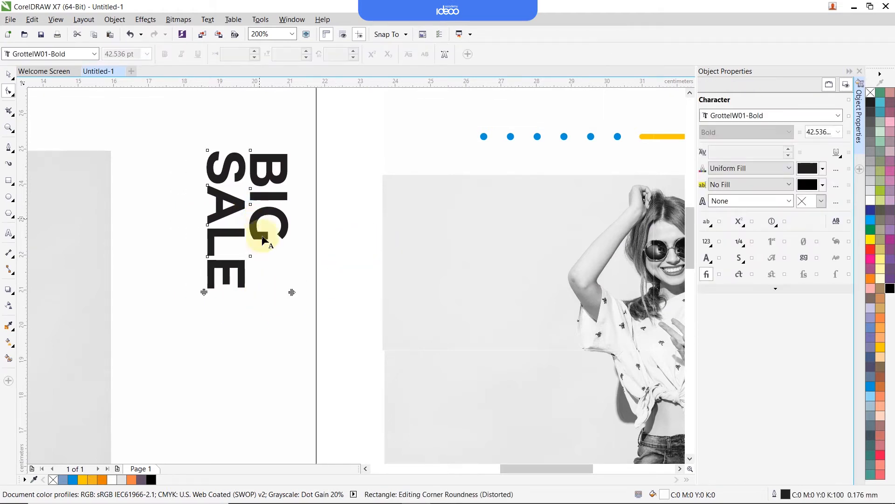
Step: Widen the letter spacing of the "BIG SALE" text and enlarge it to about 45 pt
{"action": "left_click_drag", "start_coordinate": [295, 293], "coordinate": [327, 175]}
{"action": "scroll", "coordinate": [224, 180], "scroll_direction": "down", "scroll_amount": 1}
{"action": "left_click_drag", "start_coordinate": [224, 181], "coordinate": [175, 216]}
{"action": "scroll", "coordinate": [123, 199], "scroll_direction": "up", "scroll_amount": 1}
{"action": "key", "text": "space"}
{"action": "left_click_drag", "start_coordinate": [243, 326], "coordinate": [247, 336]}
{"action": "scroll", "coordinate": [263, 263], "scroll_direction": "down", "scroll_amount": 1}
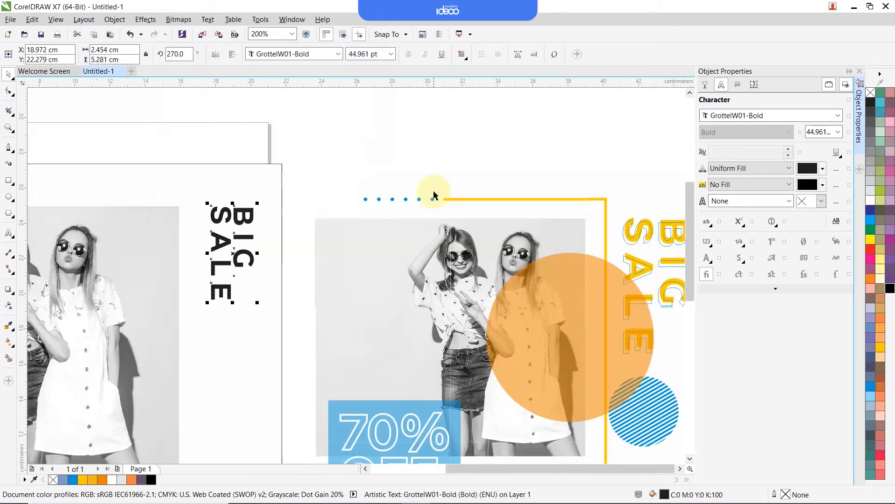
Step: Sample the yellow from the reference headline and fill the "BIG SALE" text with it
{"action": "left_click_drag", "start_coordinate": [433, 196], "coordinate": [328, 168]}
{"action": "scroll", "coordinate": [583, 218], "scroll_direction": "up", "scroll_amount": 2}
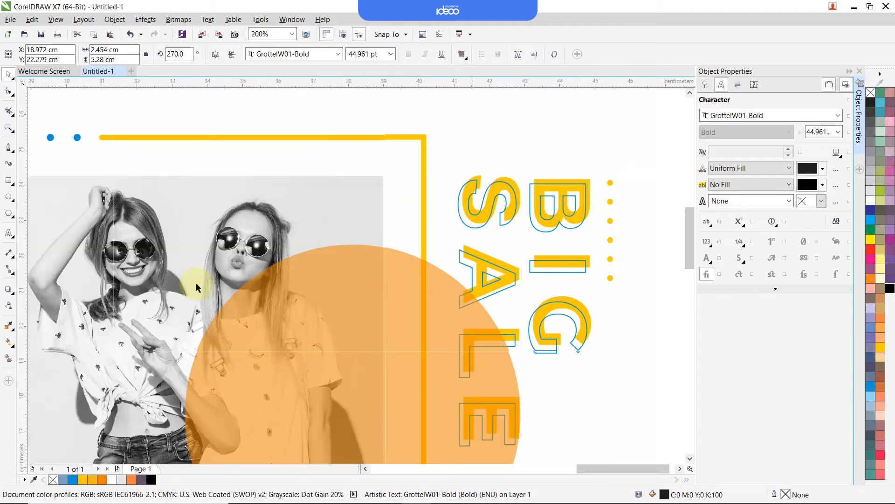
{"action": "left_click", "coordinate": [11, 326]}
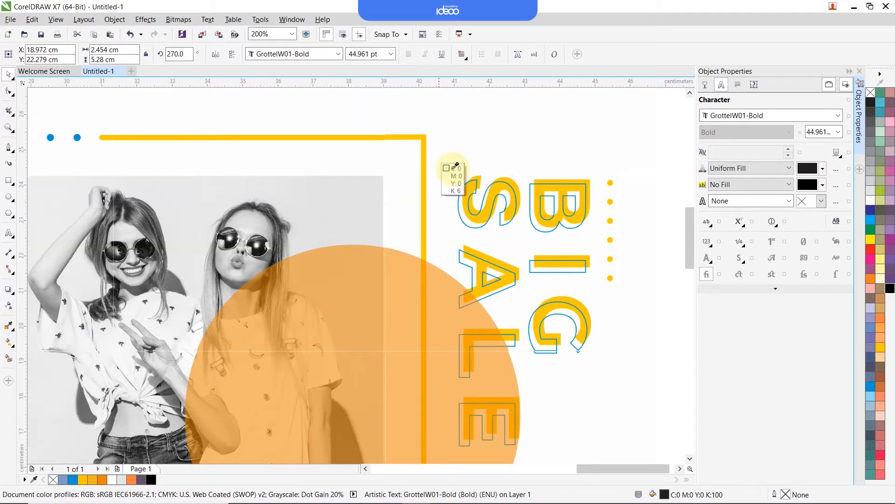
{"action": "scroll", "coordinate": [516, 181], "scroll_direction": "up", "scroll_amount": 2}
{"action": "left_click", "coordinate": [485, 190]}
{"action": "scroll", "coordinate": [508, 204], "scroll_direction": "down", "scroll_amount": 4}
{"action": "scroll", "coordinate": [284, 212], "scroll_direction": "up", "scroll_amount": 2}
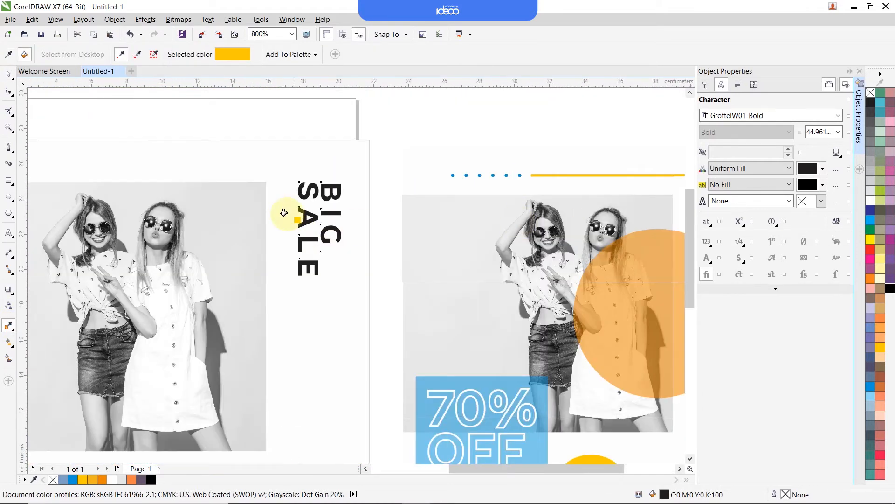
{"action": "left_click", "coordinate": [282, 182]}
{"action": "key", "text": "space"}
Step: Duplicate the yellow "BIG SALE" text, offset about 0.11 cm to the left and 0.16 cm down from the original
{"action": "scroll", "coordinate": [281, 183], "scroll_direction": "down", "scroll_amount": 2}
{"action": "scroll", "coordinate": [503, 188], "scroll_direction": "up", "scroll_amount": 1}
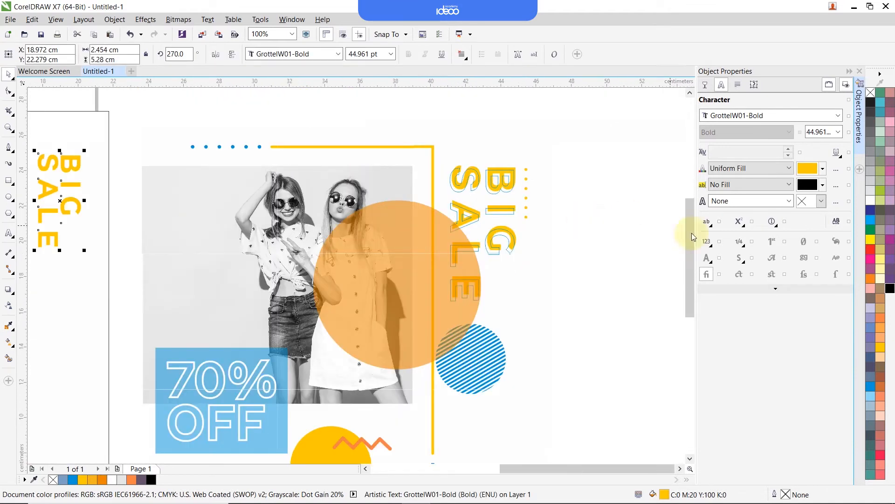
{"action": "scroll", "coordinate": [496, 200], "scroll_direction": "up", "scroll_amount": 4}
{"action": "scroll", "coordinate": [439, 199], "scroll_direction": "down", "scroll_amount": 6}
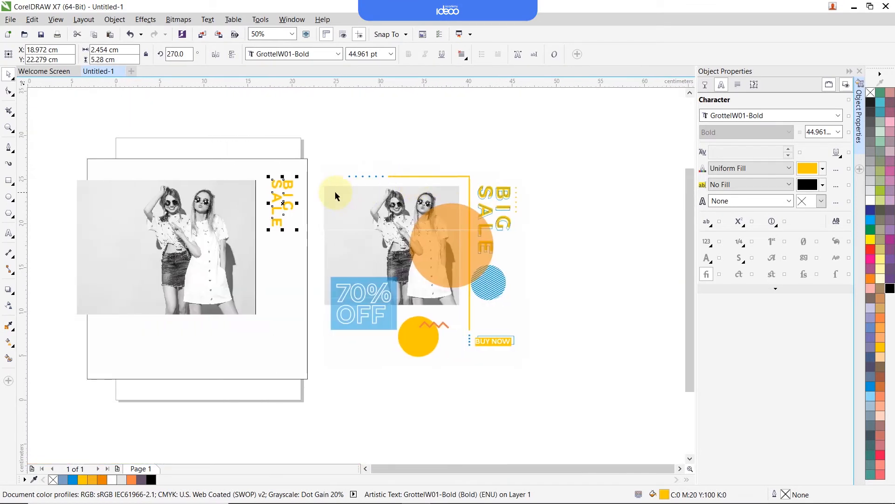
{"action": "scroll", "coordinate": [335, 196], "scroll_direction": "up", "scroll_amount": 2}
{"action": "left_click_drag", "start_coordinate": [463, 176], "coordinate": [324, 165]}
{"action": "scroll", "coordinate": [538, 200], "scroll_direction": "up", "scroll_amount": 2}
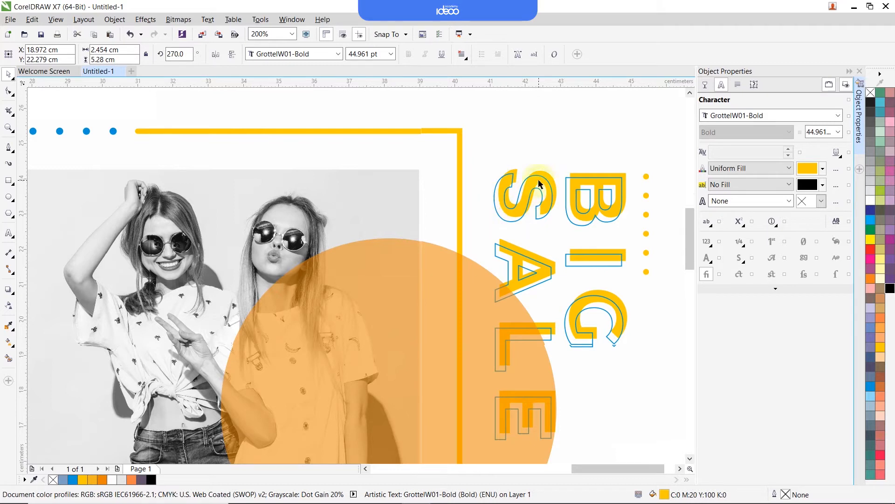
{"action": "left_click_drag", "start_coordinate": [99, 227], "coordinate": [714, 181]}
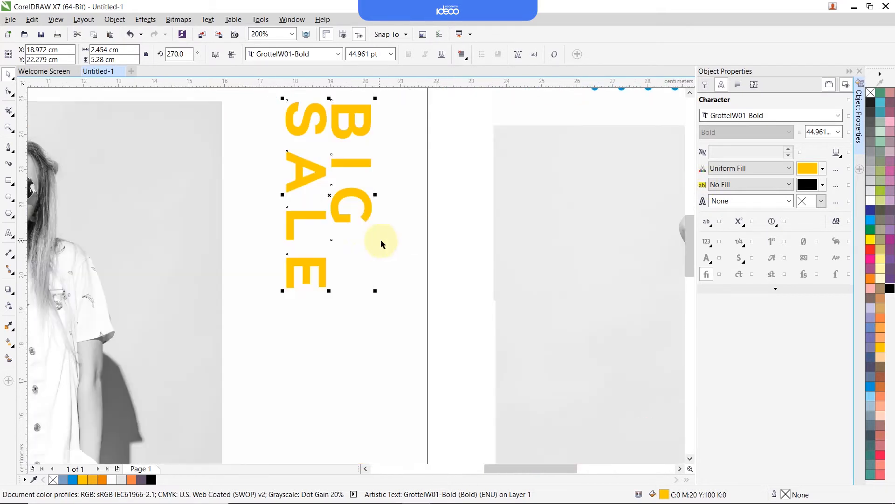
{"action": "scroll", "coordinate": [251, 174], "scroll_direction": "down", "scroll_amount": 1}
{"action": "left_click_drag", "start_coordinate": [454, 174], "coordinate": [250, 185]}
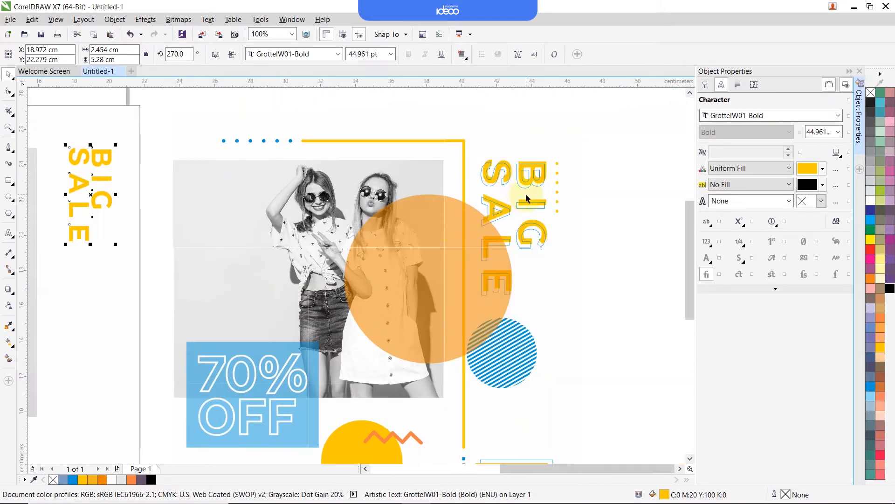
{"action": "scroll", "coordinate": [252, 177], "scroll_direction": "up", "scroll_amount": 2}
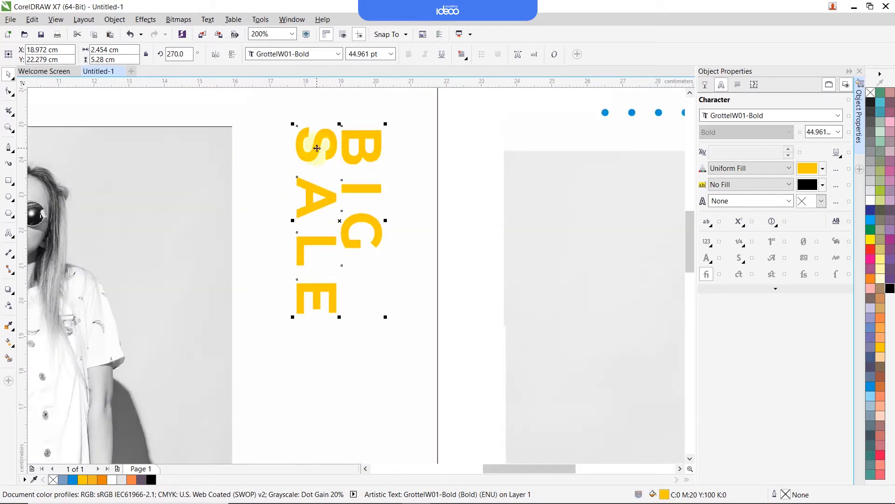
{"action": "scroll", "coordinate": [343, 145], "scroll_direction": "up", "scroll_amount": 1}
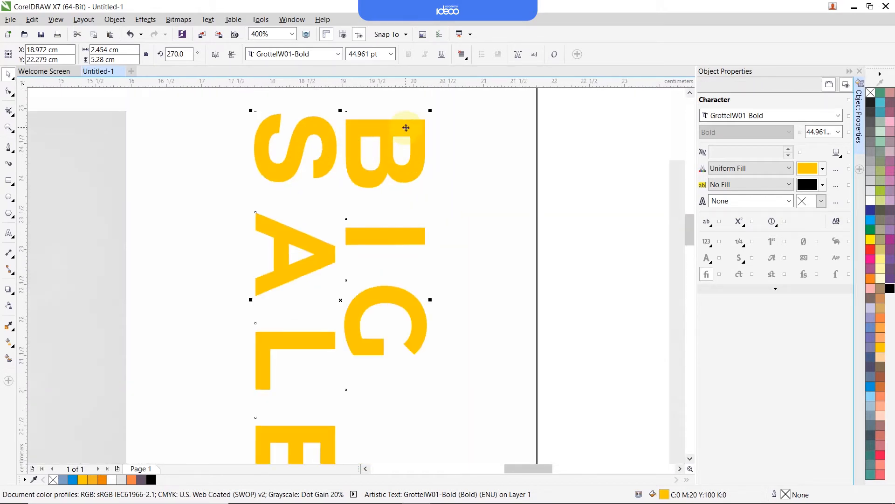
{"action": "left_click_drag", "start_coordinate": [406, 126], "coordinate": [398, 138]}
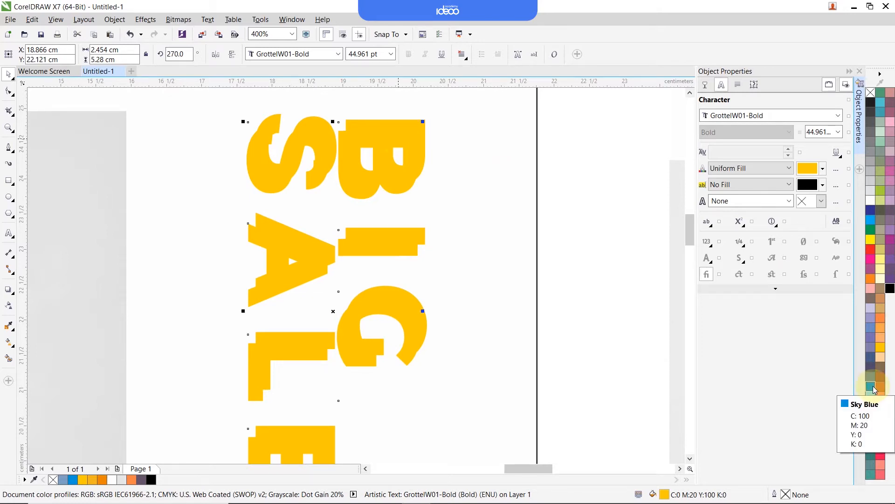
Step: Remove the fill from the "BIG SALE" copy and give it a Sky Blue outline
{"action": "left_click_drag", "start_coordinate": [873, 390], "coordinate": [353, 159]}
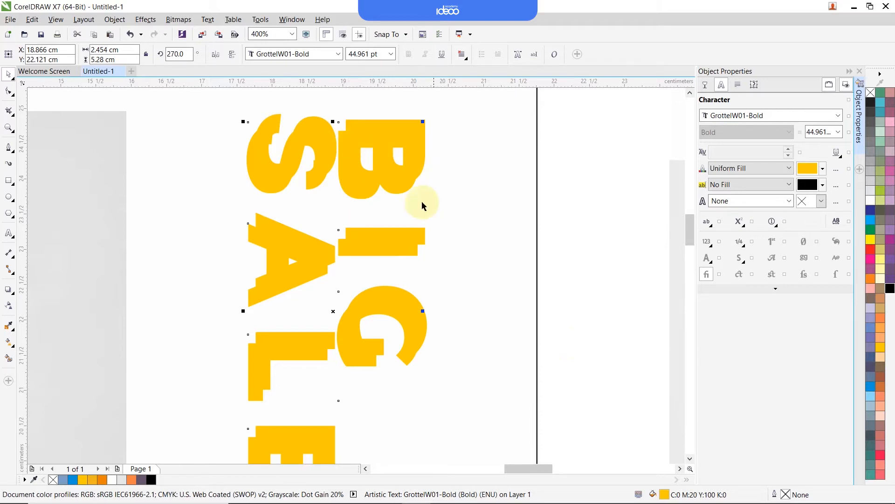
{"action": "left_click", "coordinate": [870, 93]}
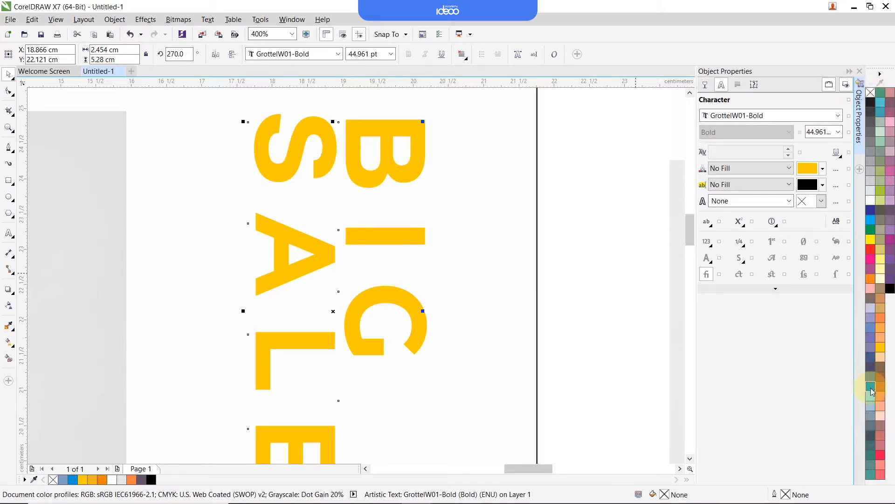
{"action": "right_click", "coordinate": [872, 388]}
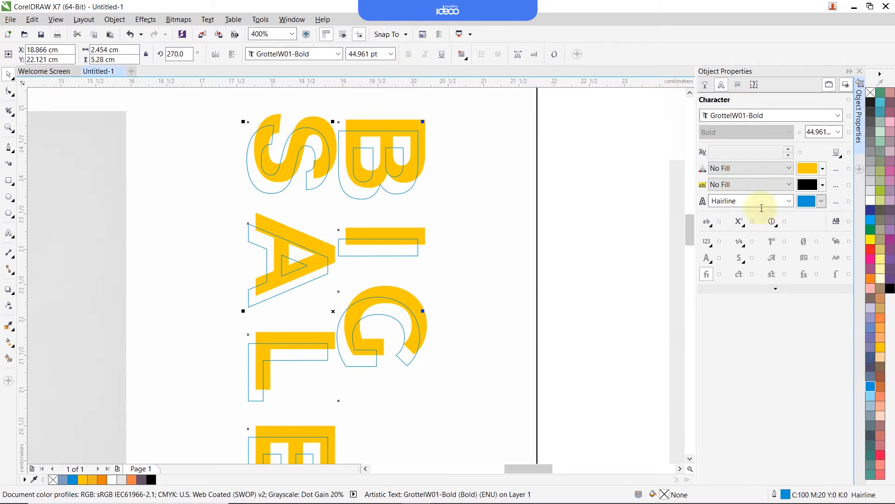
{"action": "left_click", "coordinate": [859, 71]}
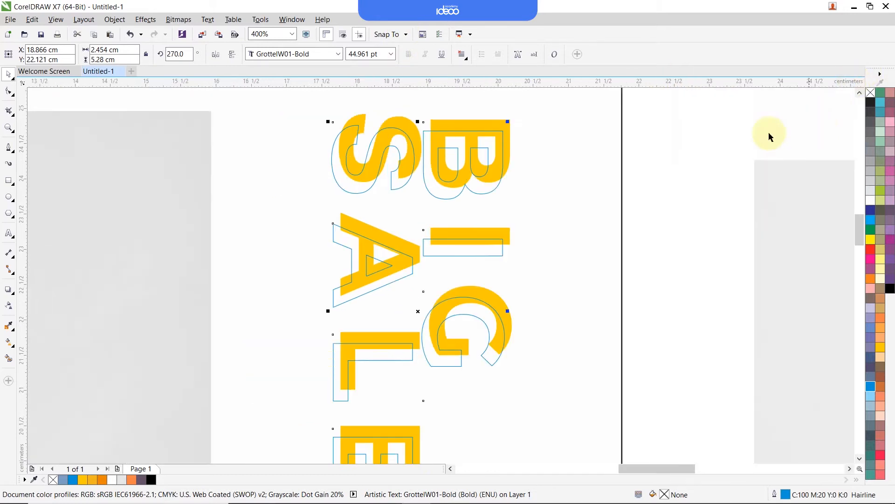
{"action": "scroll", "coordinate": [373, 172], "scroll_direction": "down", "scroll_amount": 5}
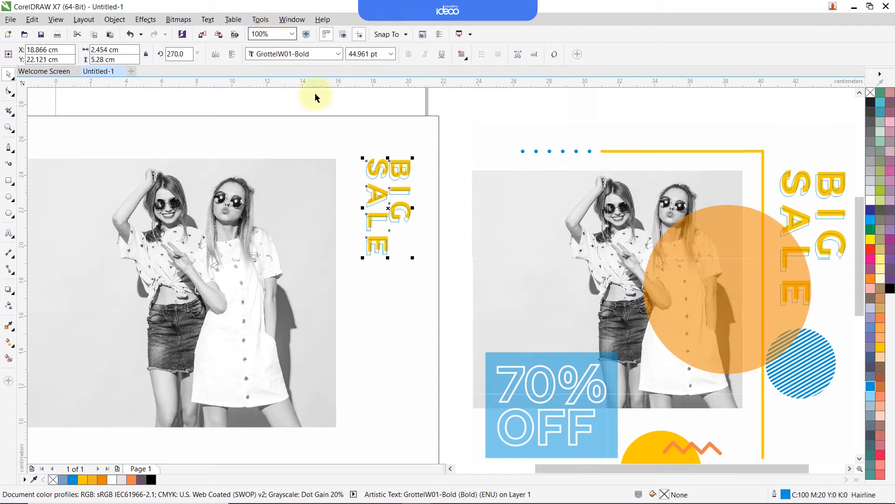
{"action": "scroll", "coordinate": [392, 216], "scroll_direction": "up", "scroll_amount": 1}
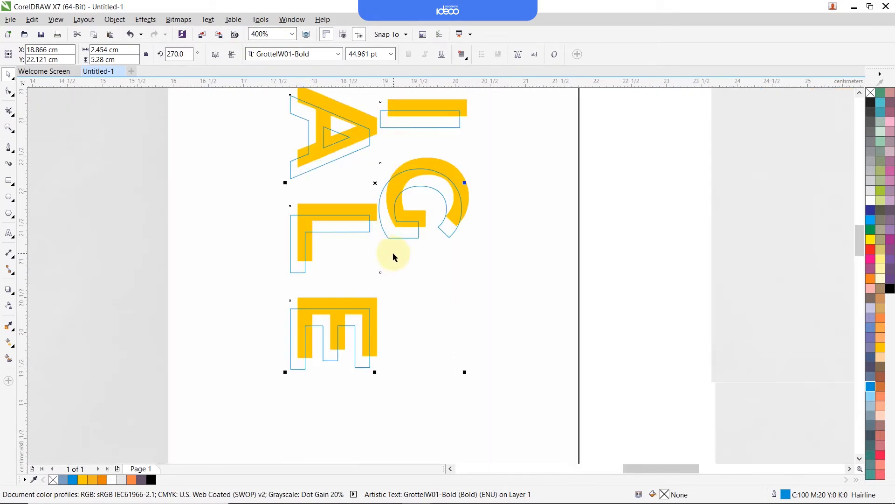
Step: Show the Object Properties again and set the outline width of the blue "BIG SALE" copy to 0.5 mm
{"action": "left_click", "coordinate": [292, 19]}
{"action": "mouse_move", "coordinate": [327, 164]}
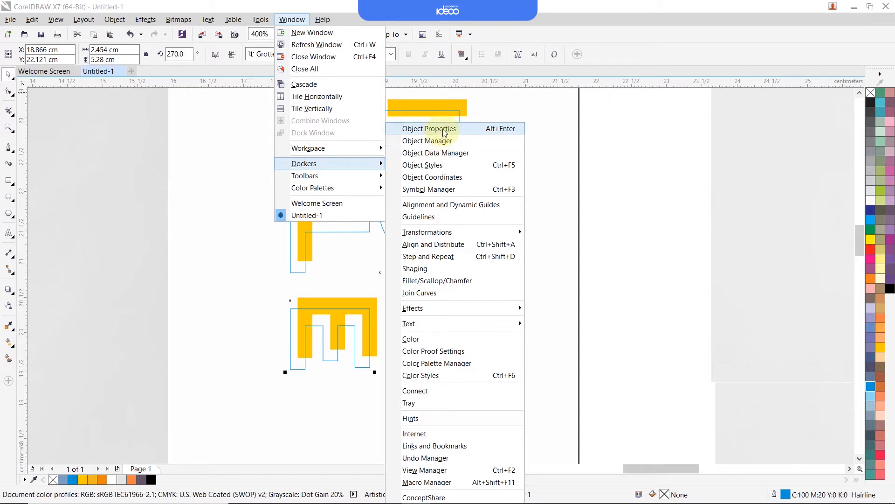
{"action": "left_click", "coordinate": [244, 320]}
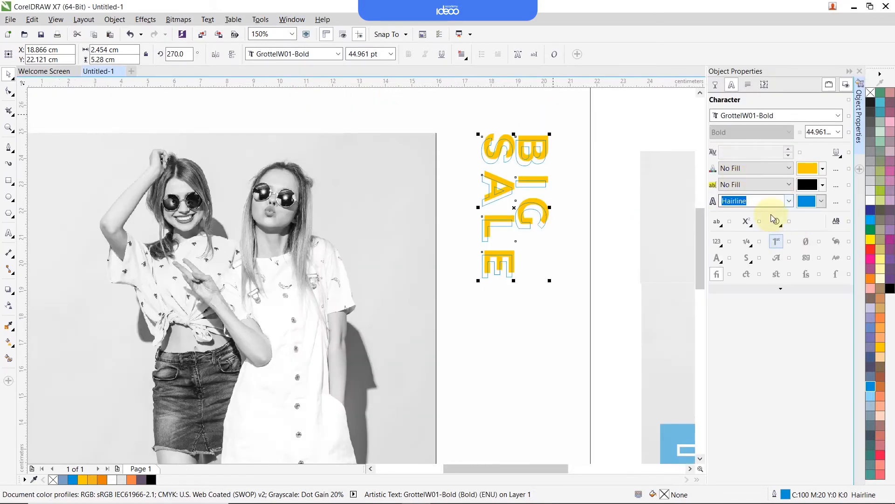
{"action": "left_click", "coordinate": [722, 201]}
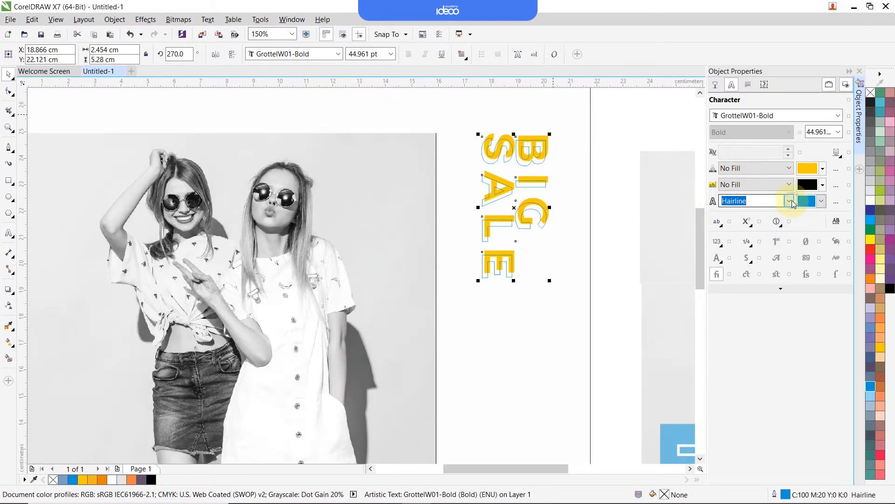
{"action": "key", "text": "alt+Down"}
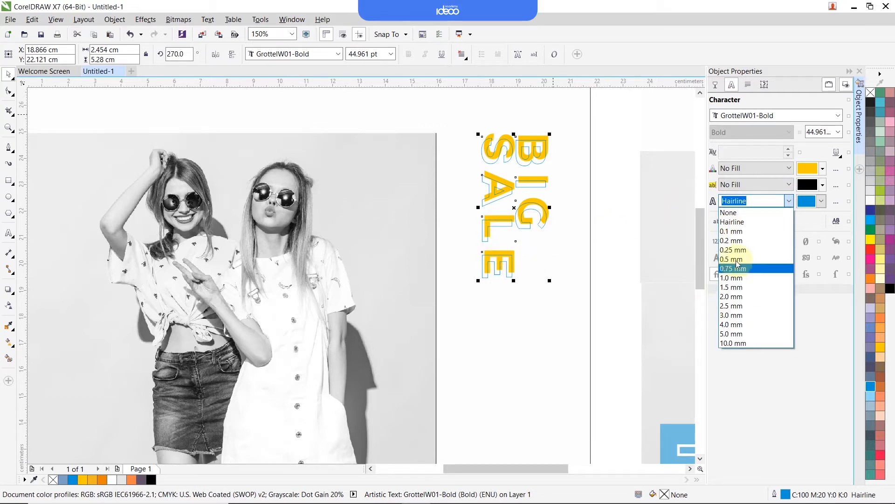
{"action": "left_click", "coordinate": [732, 260]}
{"action": "scroll", "coordinate": [538, 215], "scroll_direction": "up", "scroll_amount": 2}
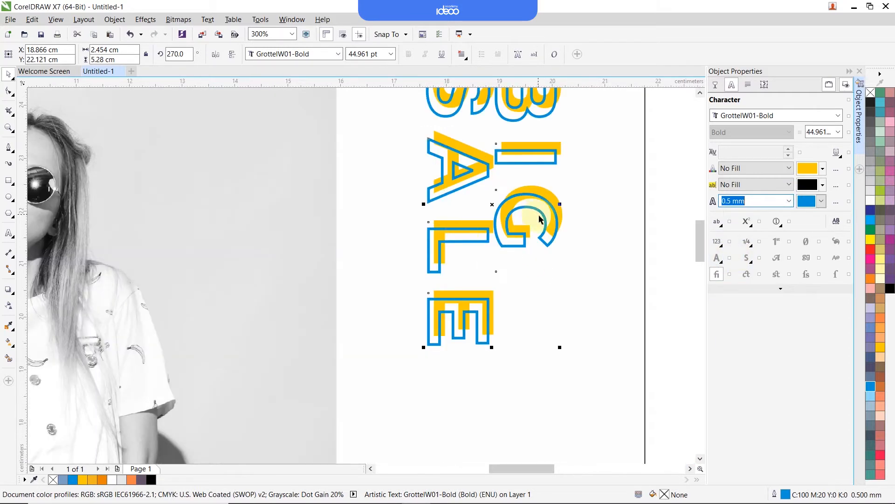
{"action": "scroll", "coordinate": [332, 233], "scroll_direction": "down", "scroll_amount": 2}
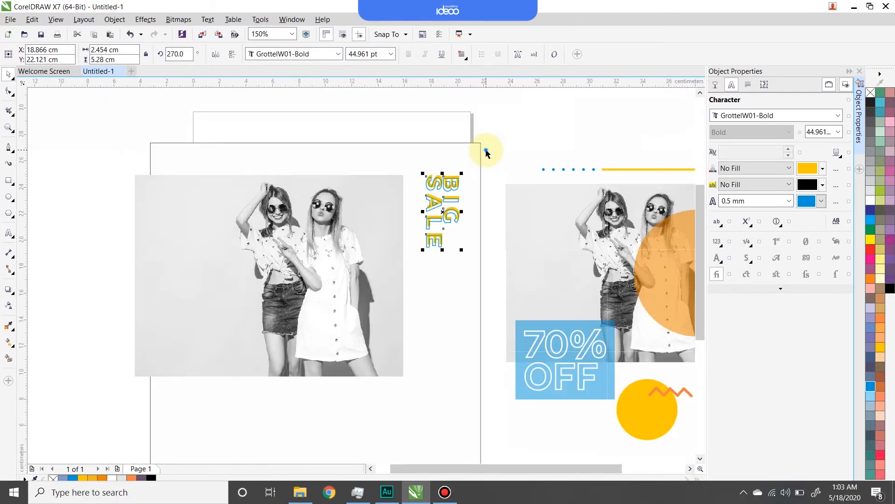
{"action": "left_click", "coordinate": [487, 152]}
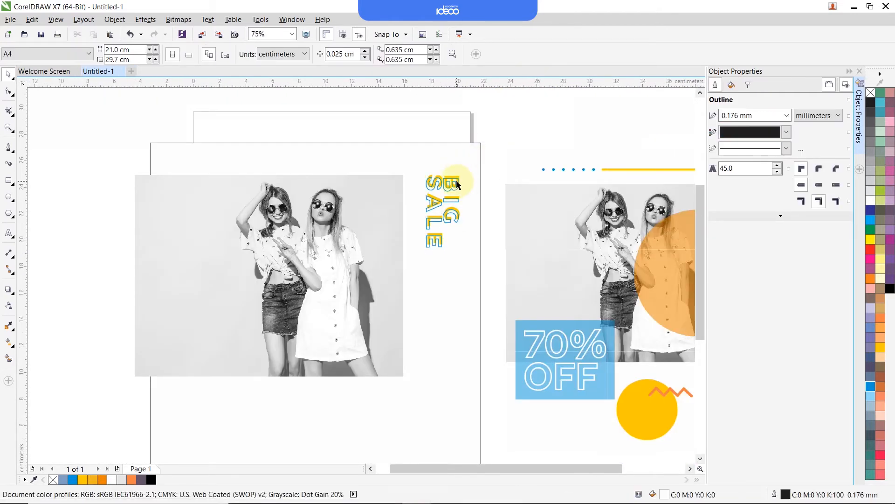
Step: Draw a small circle about 0.24 cm across to the right of the letter B in "BIG"
{"action": "scroll", "coordinate": [494, 195], "scroll_direction": "down", "scroll_amount": 3}
{"action": "scroll", "coordinate": [585, 200], "scroll_direction": "up", "scroll_amount": 1}
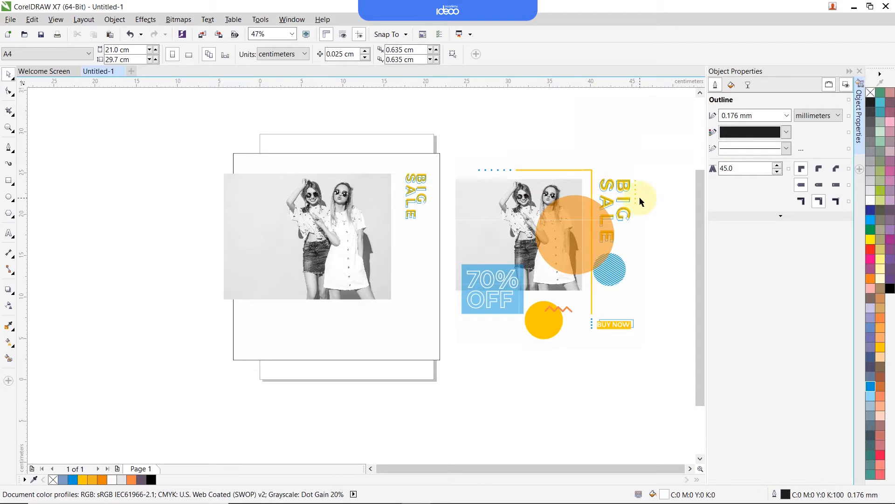
{"action": "scroll", "coordinate": [634, 201], "scroll_direction": "up", "scroll_amount": 3}
{"action": "left_click", "coordinate": [8, 196]}
{"action": "scroll", "coordinate": [176, 162], "scroll_direction": "up", "scroll_amount": 3}
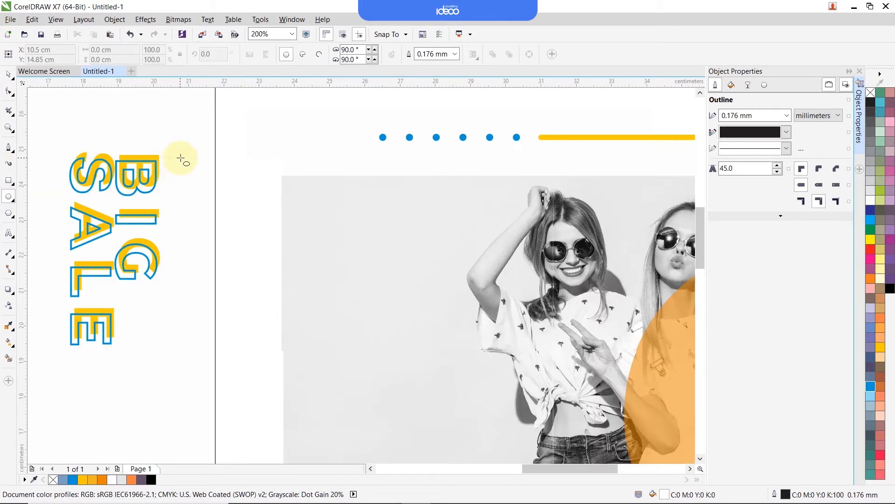
{"action": "mouse_move", "coordinate": [181, 158]}
{"action": "left_mouse_down"}
{"action": "mouse_move", "coordinate": [199, 139]}
{"action": "mouse_move", "coordinate": [185, 197]}
{"action": "left_mouse_up"}
Step: Duplicate the small circle downward at equal spacing to form a vertical column of five circles beside "BIG"
{"action": "scroll", "coordinate": [184, 158], "scroll_direction": "up", "scroll_amount": 2}
{"action": "right_click", "coordinate": [185, 197]}
{"action": "key", "text": "ctrl+r"}
{"action": "key", "text": "ctrl+r"}
{"action": "key", "text": "ctrl+r"}
{"action": "left_click_drag", "start_coordinate": [320, 121], "coordinate": [142, 353]}
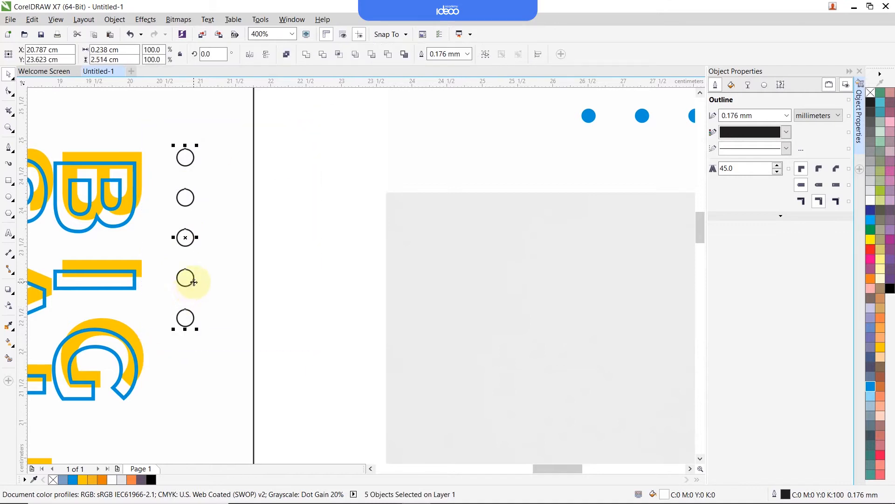
{"action": "scroll", "coordinate": [226, 264], "scroll_direction": "left", "scroll_amount": 5}
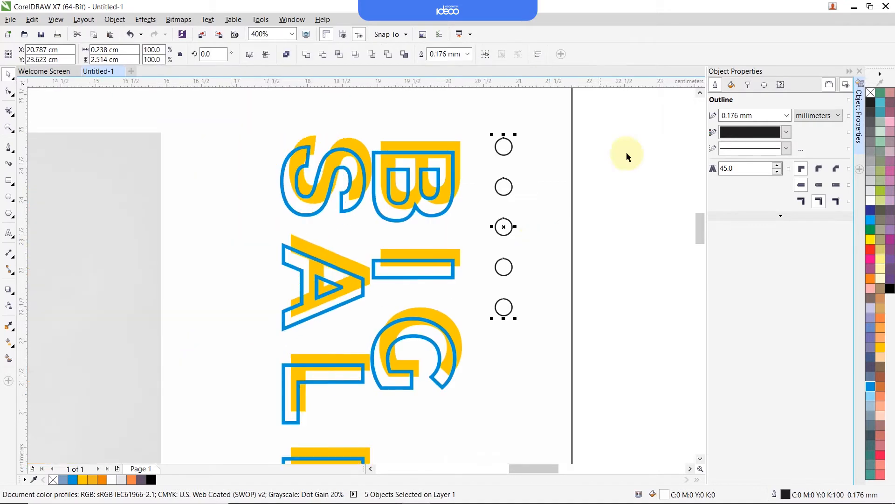
{"action": "left_click", "coordinate": [624, 157]}
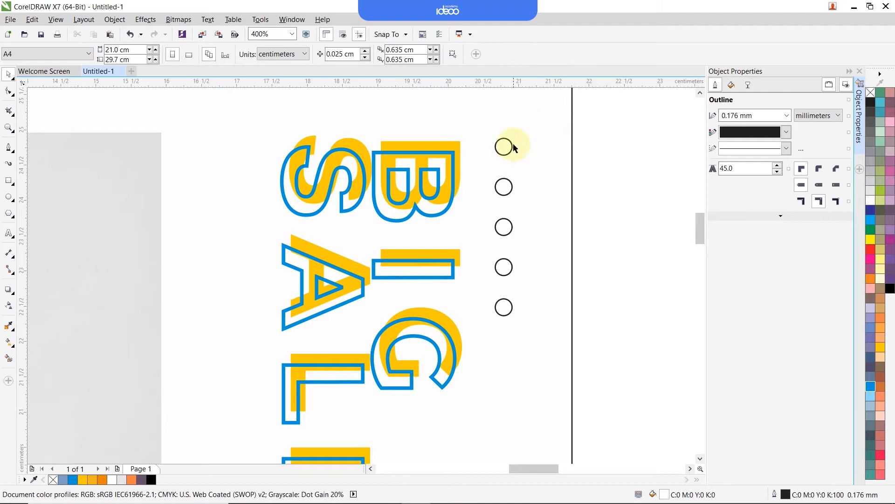
Step: Fill the five circles beside "BIG" with yellow (C:0 M:20 Y:100 K:0) and remove their outline
{"action": "left_click_drag", "start_coordinate": [595, 126], "coordinate": [480, 361]}
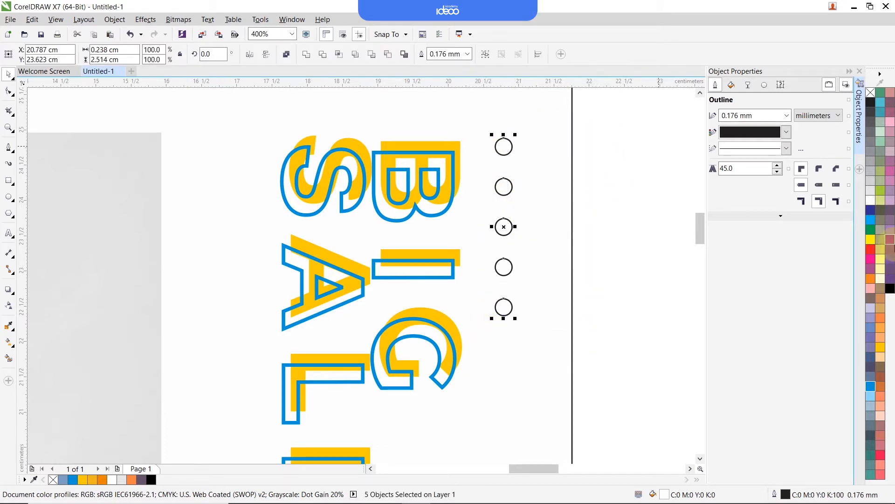
{"action": "left_click", "coordinate": [880, 353]}
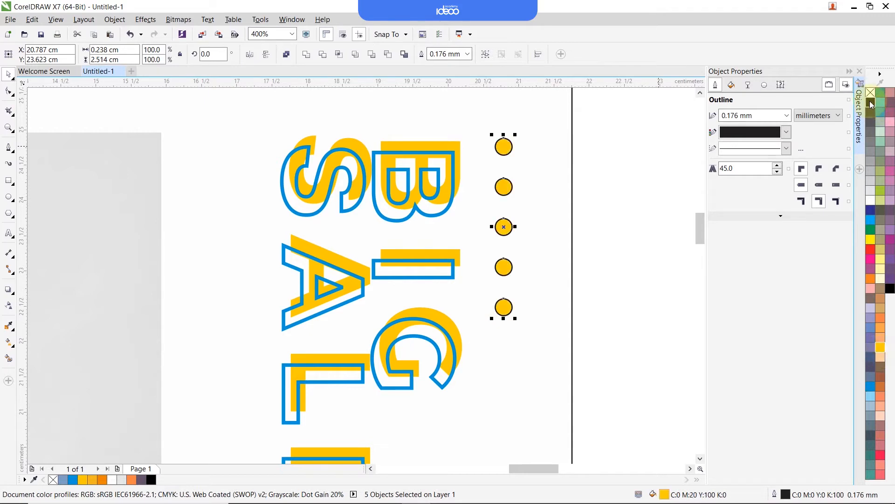
{"action": "right_click", "coordinate": [871, 93]}
{"action": "scroll", "coordinate": [498, 209], "scroll_direction": "down", "scroll_amount": 2}
{"action": "left_click", "coordinate": [546, 124]}
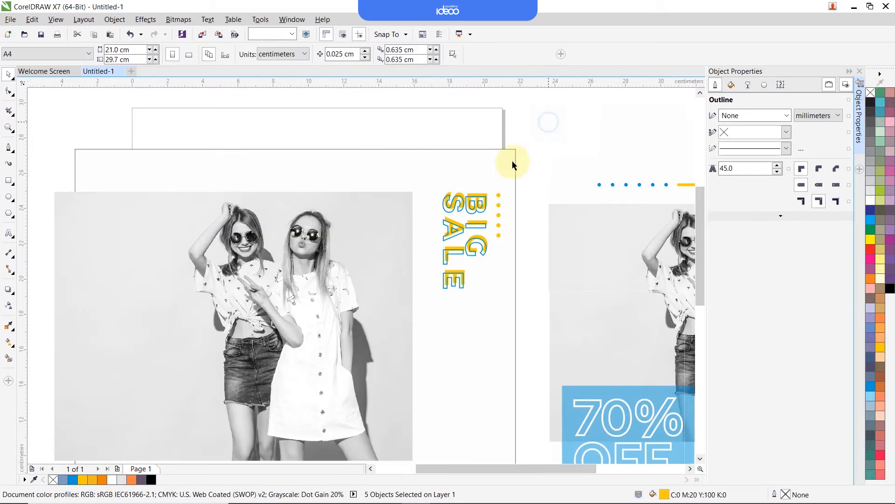
Step: Draw an L-shaped line about 15.2 cm wide and 20.2 cm tall, running above the photo and down its right side
{"action": "left_click_drag", "start_coordinate": [516, 158], "coordinate": [477, 166]}
{"action": "left_click_drag", "start_coordinate": [626, 206], "coordinate": [538, 151]}
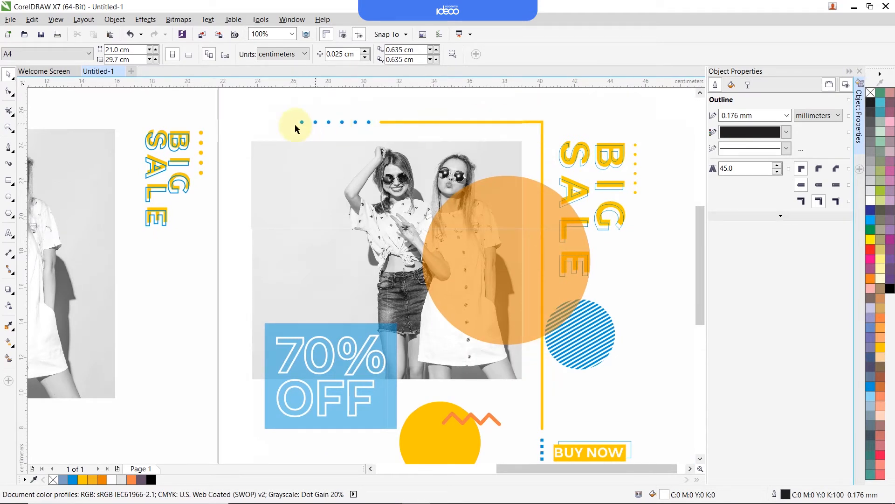
{"action": "left_click_drag", "start_coordinate": [234, 127], "coordinate": [610, 133]}
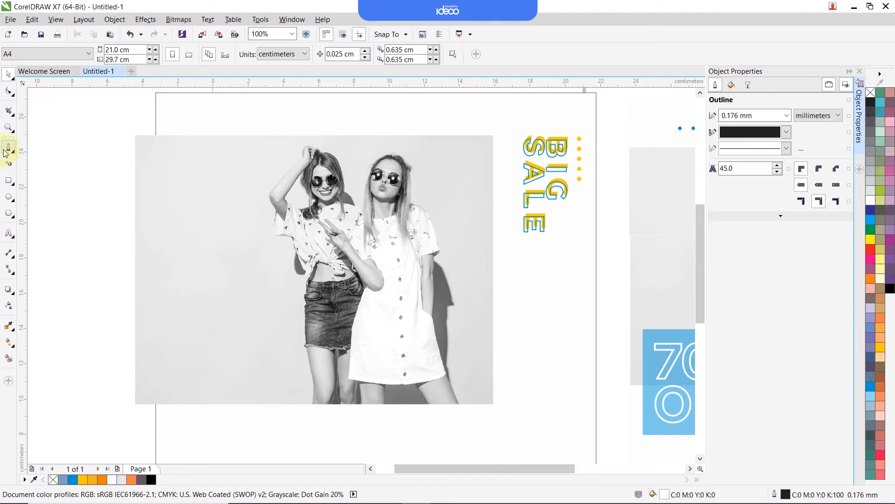
{"action": "left_click", "coordinate": [6, 149]}
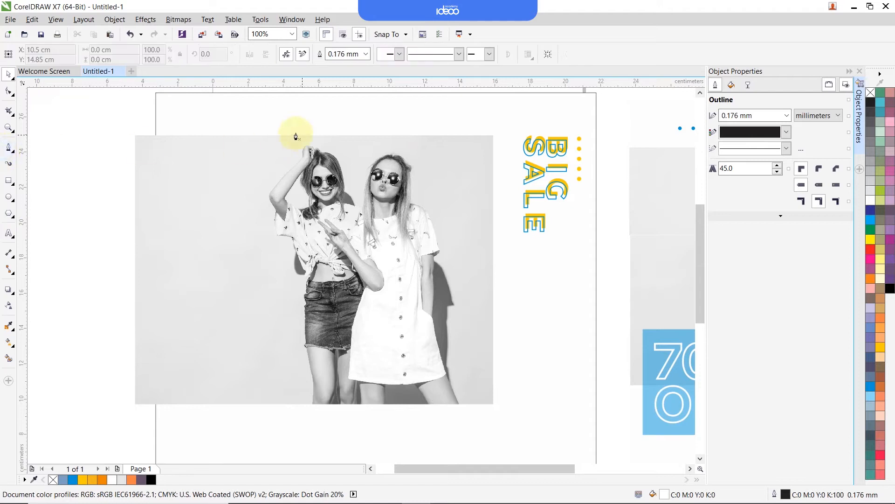
{"action": "left_click", "coordinate": [246, 112]}
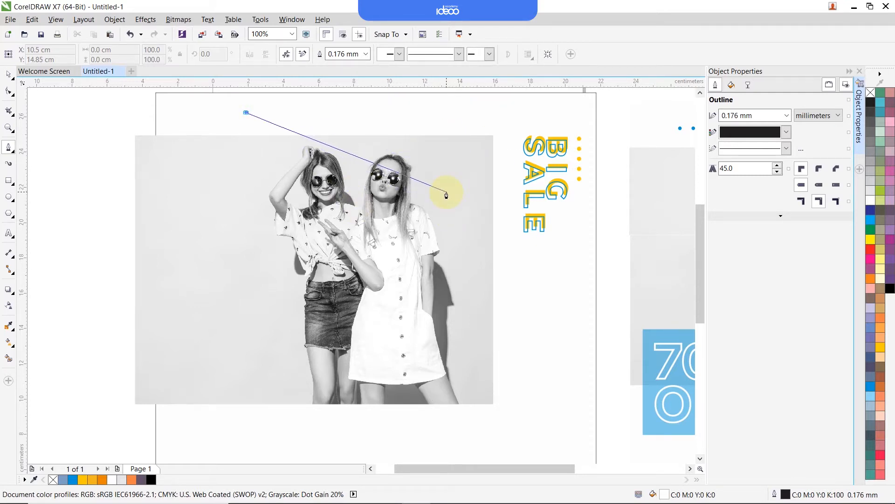
{"action": "double_click", "coordinate": [494, 129]}
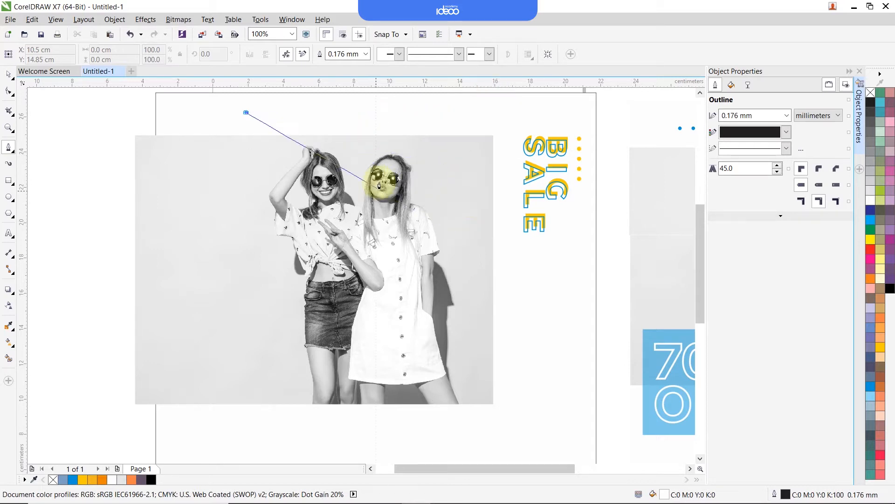
{"action": "left_click", "coordinate": [513, 115]}
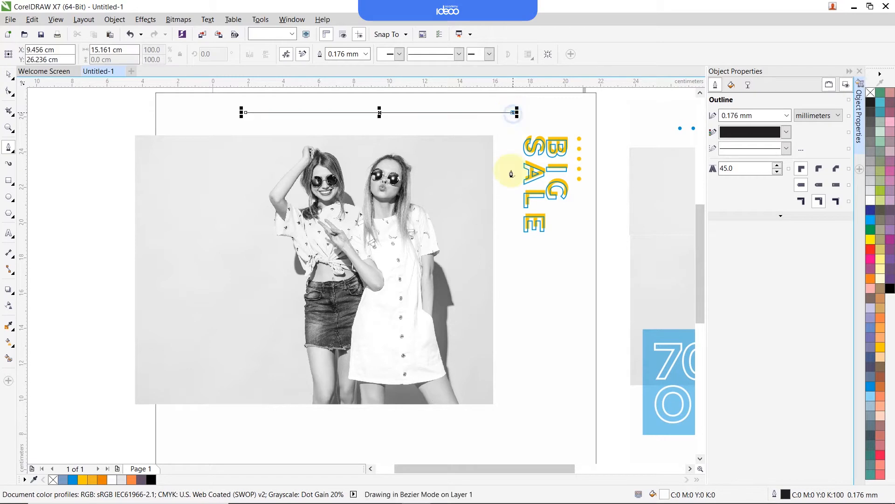
{"action": "scroll", "coordinate": [506, 242], "scroll_direction": "down", "scroll_amount": 3}
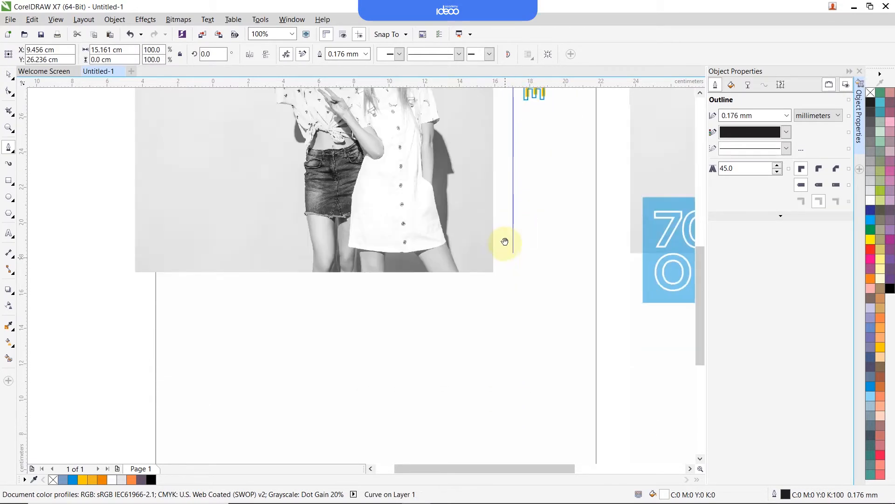
{"action": "left_click", "coordinate": [512, 325]}
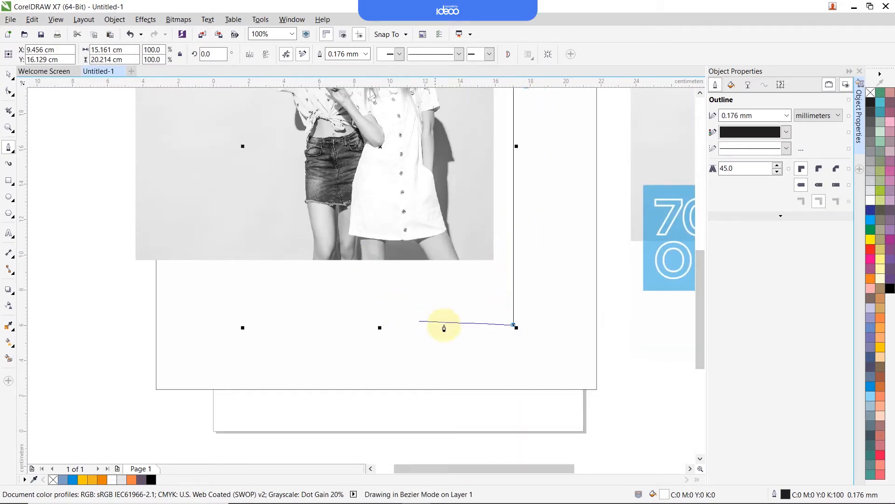
{"action": "key", "text": "space"}
Step: Nudge the L-shaped line about 0.2 cm left, closer to the photo
{"action": "scroll", "coordinate": [320, 200], "scroll_direction": "up", "scroll_amount": 3}
{"action": "scroll", "coordinate": [401, 164], "scroll_direction": "up", "scroll_amount": 3}
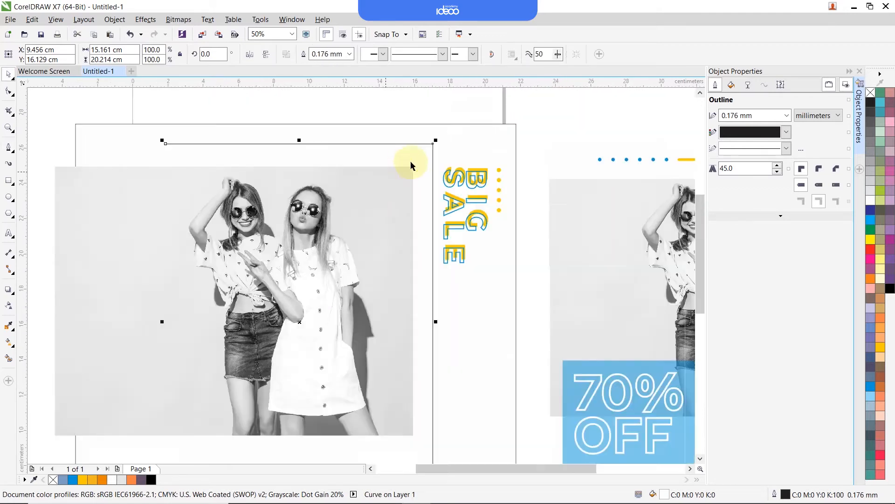
{"action": "left_click_drag", "start_coordinate": [455, 150], "coordinate": [400, 153]}
{"action": "scroll", "coordinate": [443, 137], "scroll_direction": "down", "scroll_amount": 2}
{"action": "left_click", "coordinate": [448, 111]}
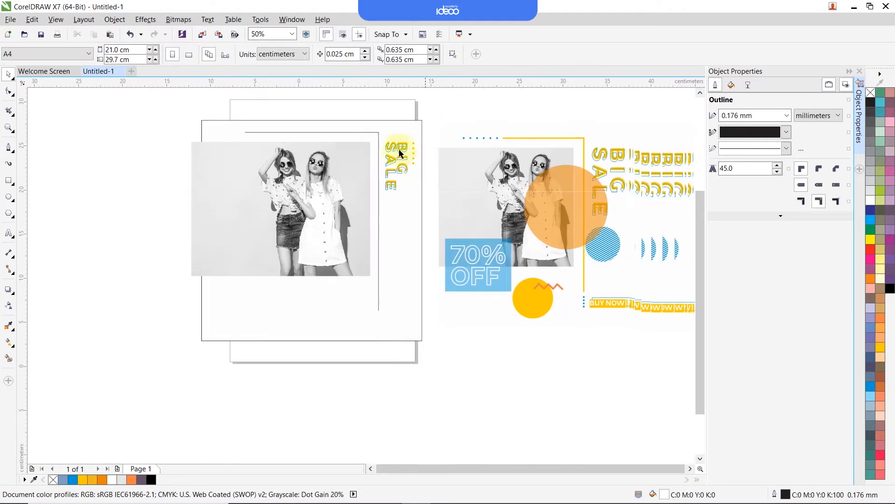
Step: Set the L-shaped line's outline width to 2.0 mm and its outline color to the headline's yellow
{"action": "left_click", "coordinate": [378, 133]}
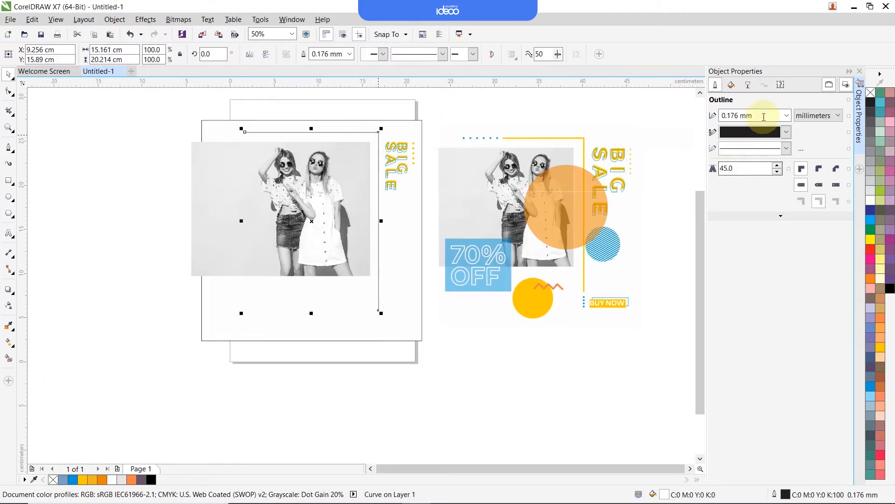
{"action": "left_click", "coordinate": [787, 116]}
{"action": "left_click", "coordinate": [789, 117]}
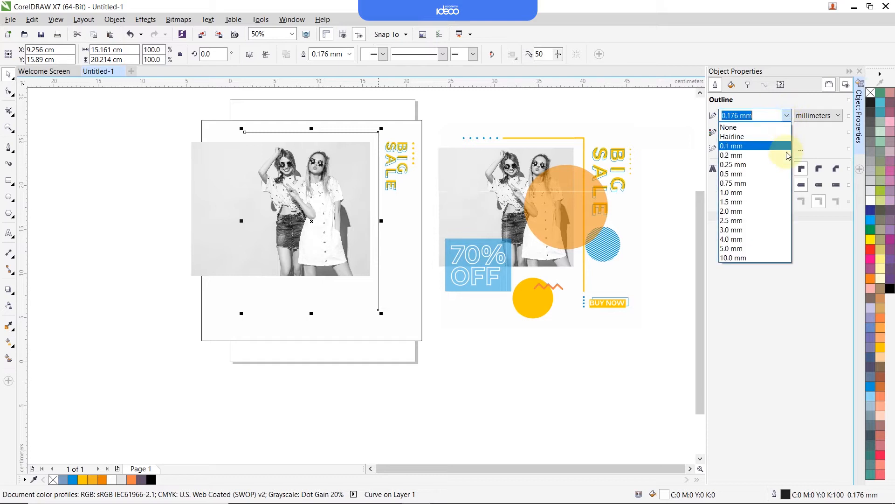
{"action": "left_click", "coordinate": [774, 186]}
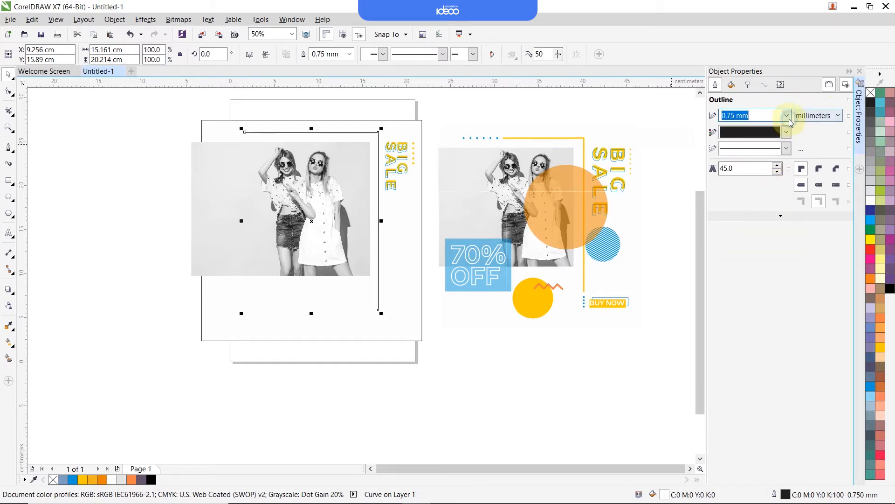
{"action": "key", "text": "alt+Down"}
{"action": "left_click", "coordinate": [759, 211]}
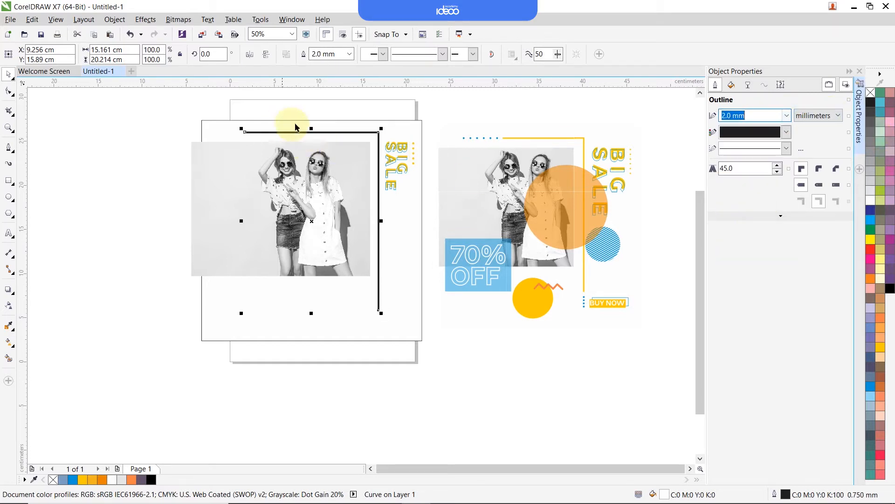
{"action": "scroll", "coordinate": [345, 136], "scroll_direction": "up", "scroll_amount": 1}
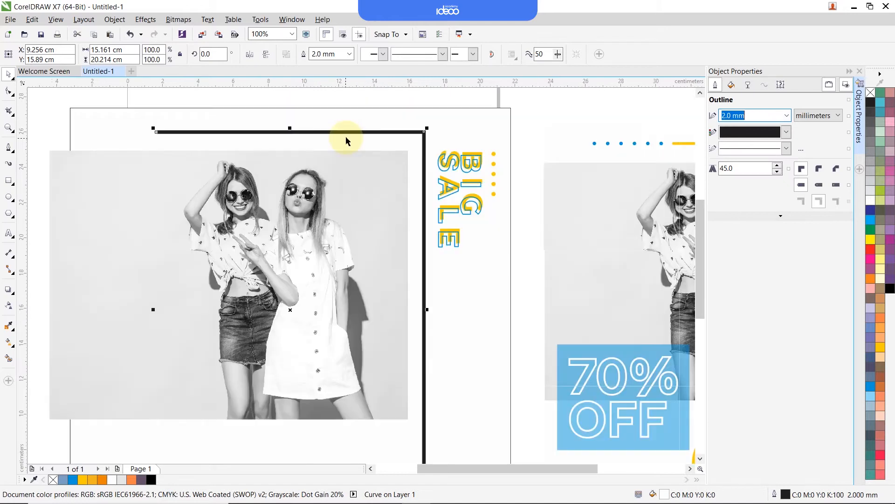
{"action": "right_click", "coordinate": [880, 347]}
{"action": "left_click", "coordinate": [568, 92]}
{"action": "scroll", "coordinate": [411, 151], "scroll_direction": "down", "scroll_amount": 1}
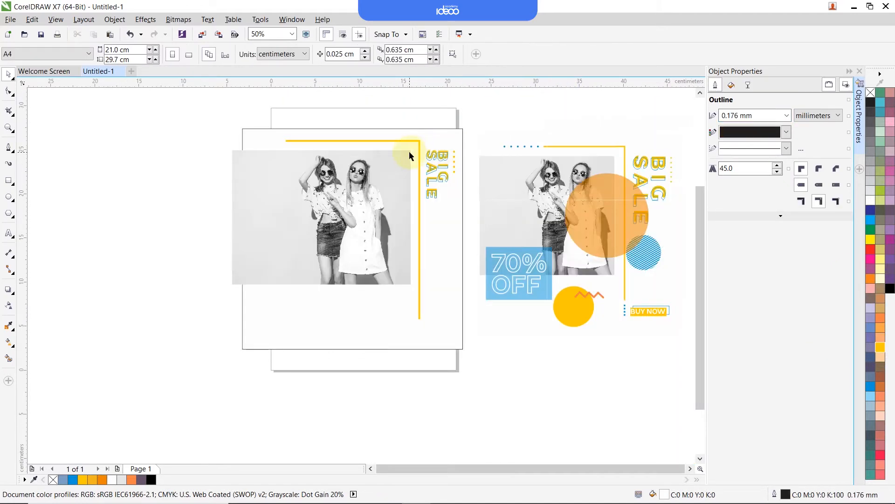
Step: Copy the column of five yellow dots to the left end of the yellow line above the photo
{"action": "scroll", "coordinate": [420, 135], "scroll_direction": "up", "scroll_amount": 2}
{"action": "scroll", "coordinate": [227, 152], "scroll_direction": "down", "scroll_amount": 1}
{"action": "left_click_drag", "start_coordinate": [437, 111], "coordinate": [366, 252]}
{"action": "left_click_drag", "start_coordinate": [392, 202], "coordinate": [53, 164]}
{"action": "scroll", "coordinate": [71, 157], "scroll_direction": "up", "scroll_amount": 1}
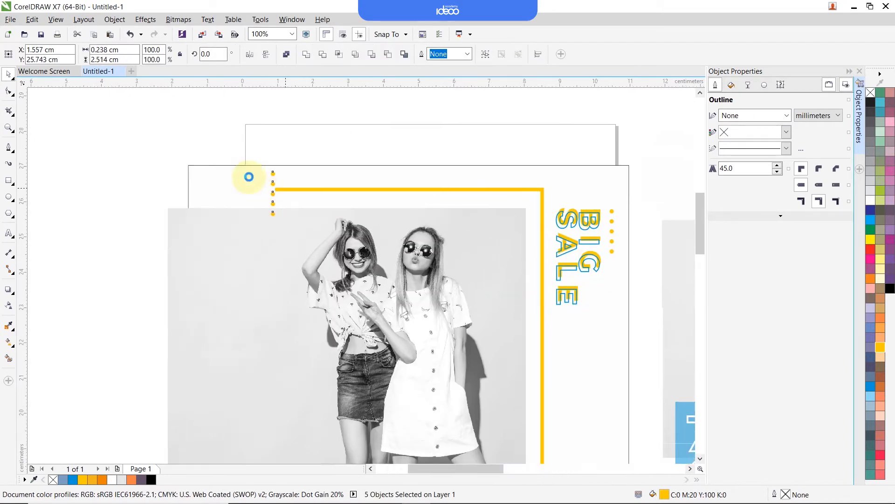
Step: Rotate the copied dots 90 degrees into a horizontal row and align it just ahead of the yellow line's left end
{"action": "left_click", "coordinate": [299, 170]}
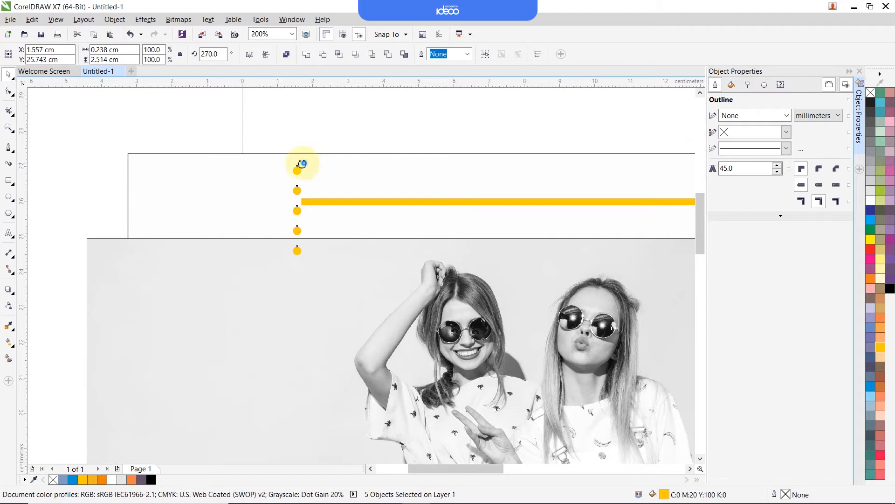
{"action": "left_click_drag", "start_coordinate": [302, 163], "coordinate": [231, 197]}
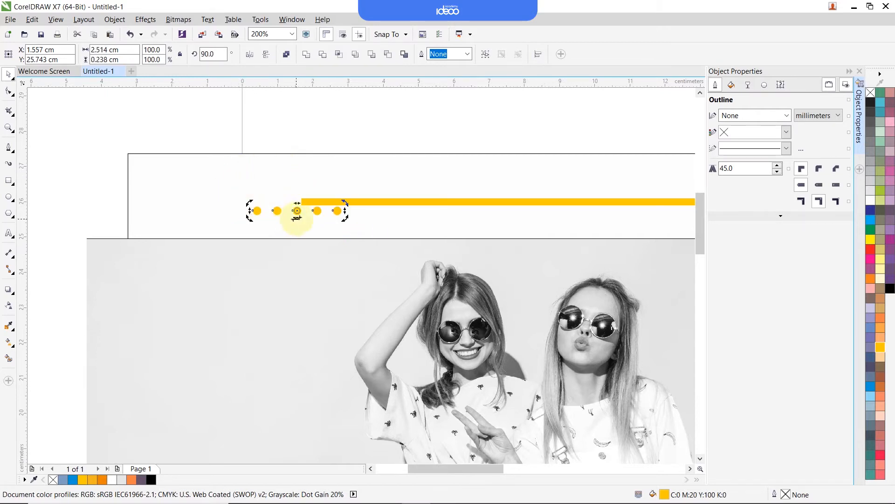
{"action": "left_click_drag", "start_coordinate": [297, 210], "coordinate": [248, 202]}
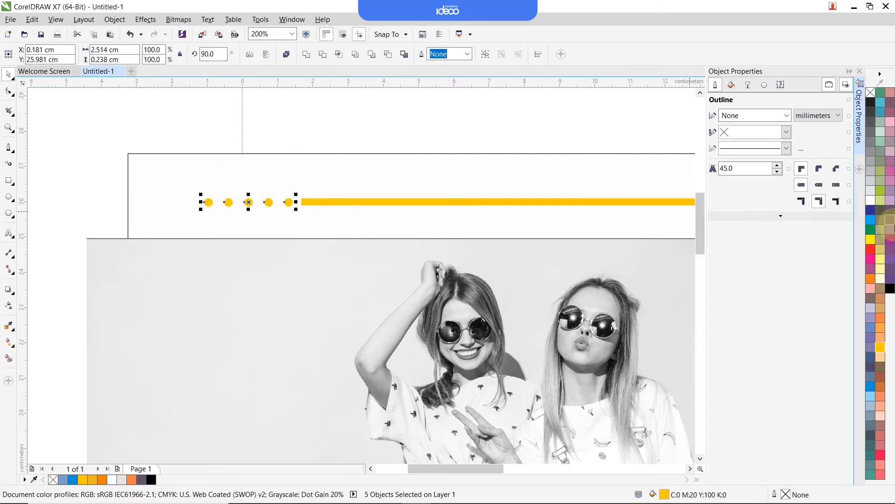
Step: Fill the horizontal row of dots with the same blue as the headline outline
{"action": "left_click", "coordinate": [876, 386]}
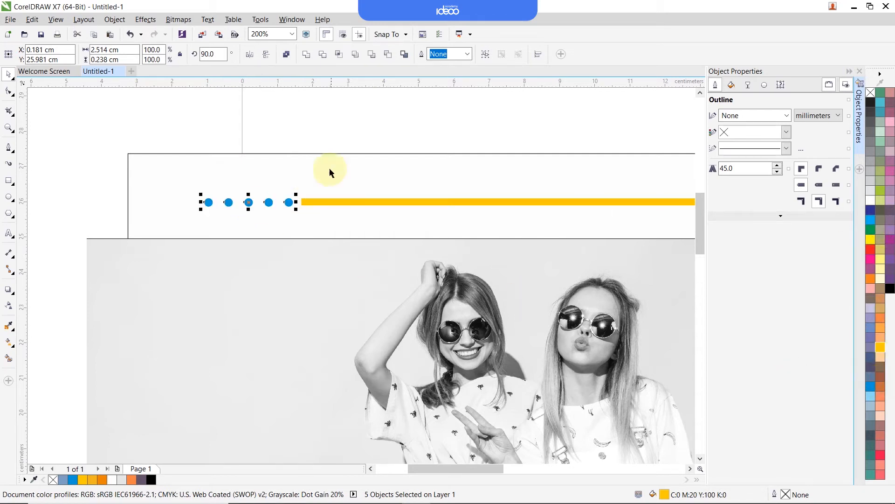
{"action": "scroll", "coordinate": [332, 154], "scroll_direction": "down", "scroll_amount": 5}
{"action": "left_click_drag", "start_coordinate": [491, 270], "coordinate": [474, 269]}
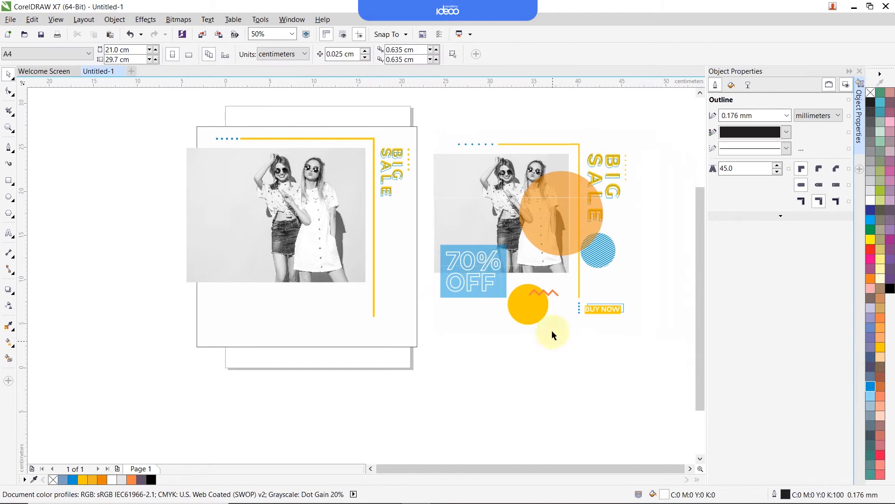
Step: Draw a small square about 0.27 cm wide just below the lower end of the yellow line
{"action": "scroll", "coordinate": [581, 309], "scroll_direction": "up", "scroll_amount": 5}
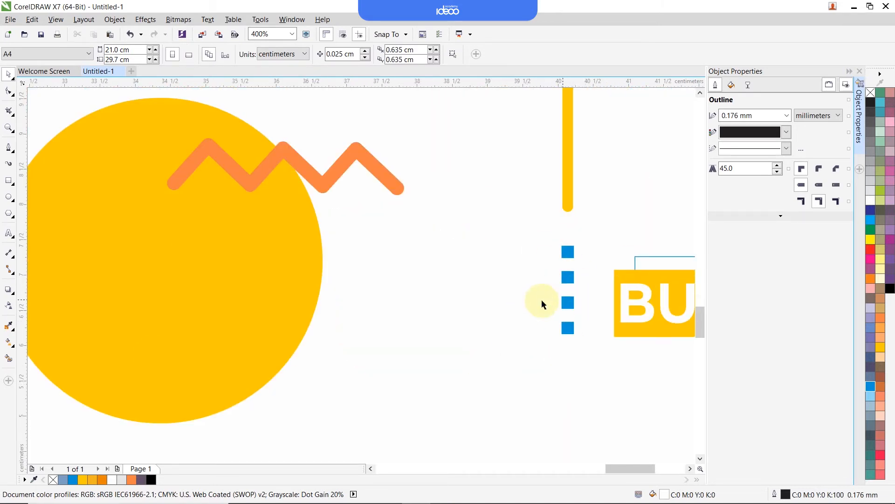
{"action": "scroll", "coordinate": [540, 299], "scroll_direction": "down", "scroll_amount": 5}
{"action": "scroll", "coordinate": [239, 293], "scroll_direction": "up", "scroll_amount": 3}
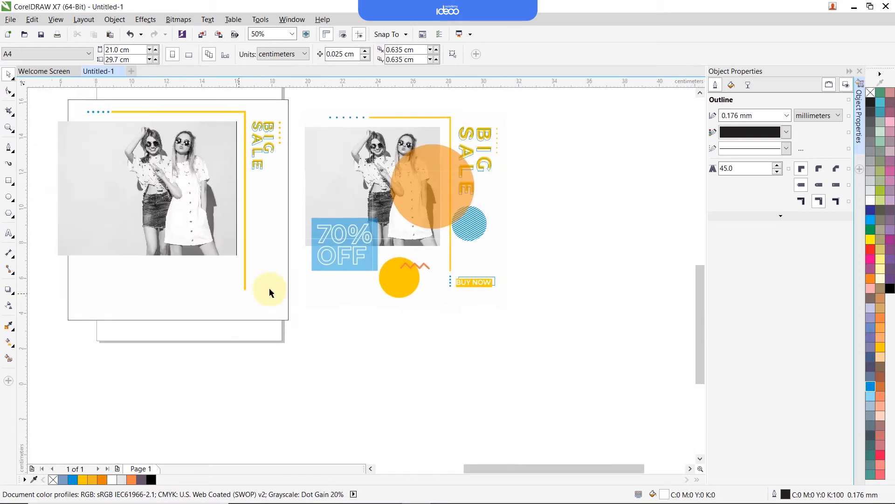
{"action": "left_click", "coordinate": [271, 289]}
{"action": "key", "text": "F6"}
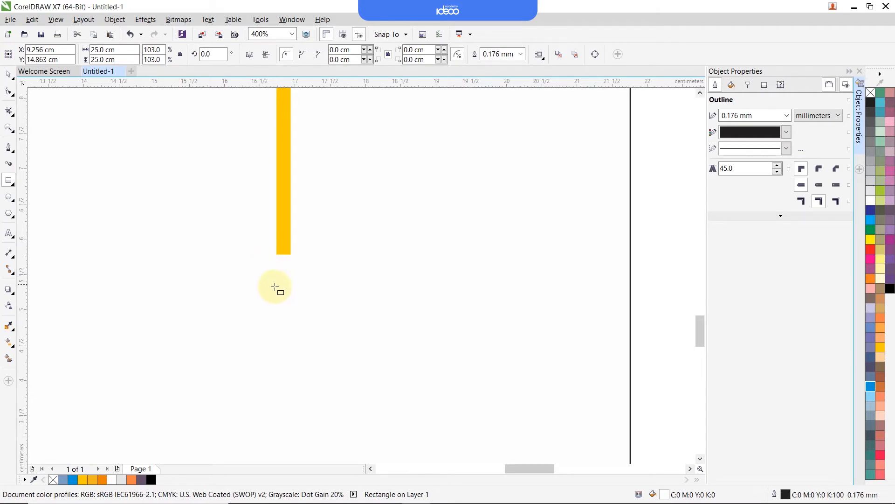
{"action": "mouse_move", "coordinate": [275, 288]}
{"action": "left_mouse_down"}
{"action": "mouse_move", "coordinate": [292, 307]}
{"action": "mouse_move", "coordinate": [283, 303]}
{"action": "left_mouse_up"}
{"action": "key", "text": "space"}
Step: Duplicate the small square downward at equal spacing to form a vertical column of four squares
{"action": "left_click_drag", "start_coordinate": [284, 301], "coordinate": [376, 214]}
{"action": "right_click", "coordinate": [376, 185]}
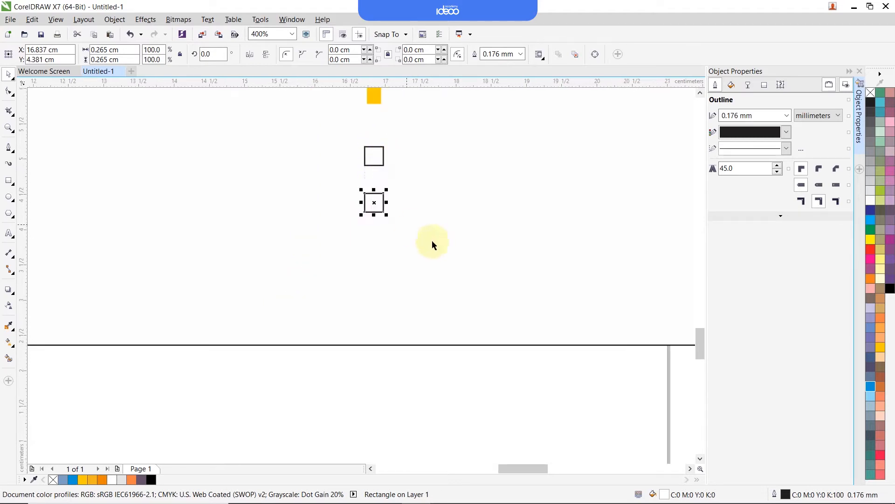
{"action": "key", "text": "ctrl+s"}
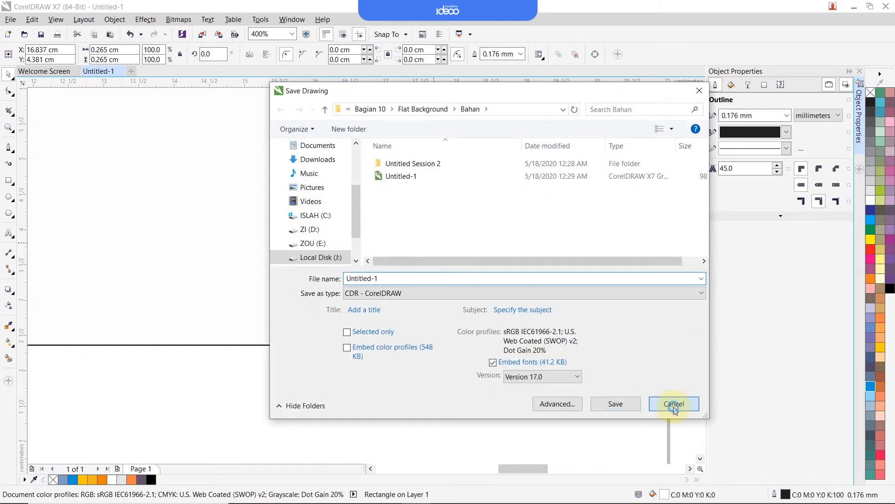
{"action": "left_click", "coordinate": [675, 404]}
{"action": "key", "text": "ctrl+r"}
{"action": "key", "text": "ctrl+r"}
Step: Move the four squares up closer to the yellow line and give them a blue fill (C:100 M:20 Y:0 K:0) without outline
{"action": "left_click_drag", "start_coordinate": [416, 363], "coordinate": [333, 118]}
{"action": "left_click_drag", "start_coordinate": [371, 154], "coordinate": [372, 140]}
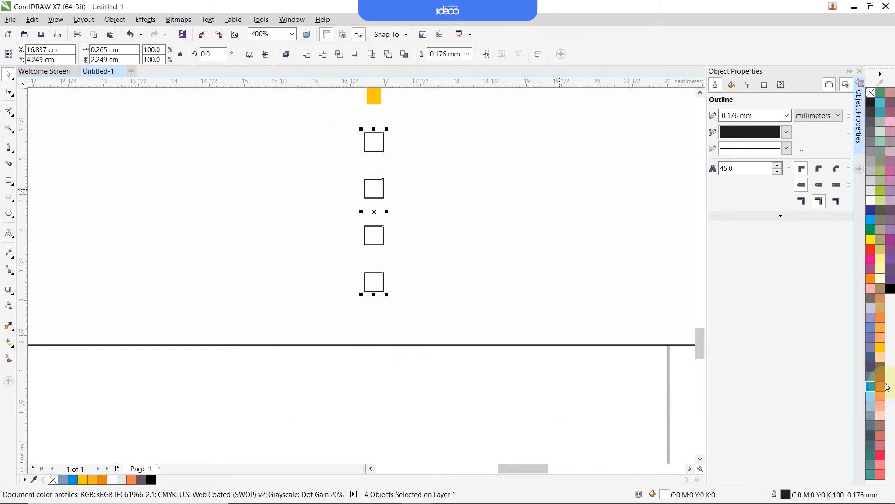
{"action": "left_click", "coordinate": [874, 388]}
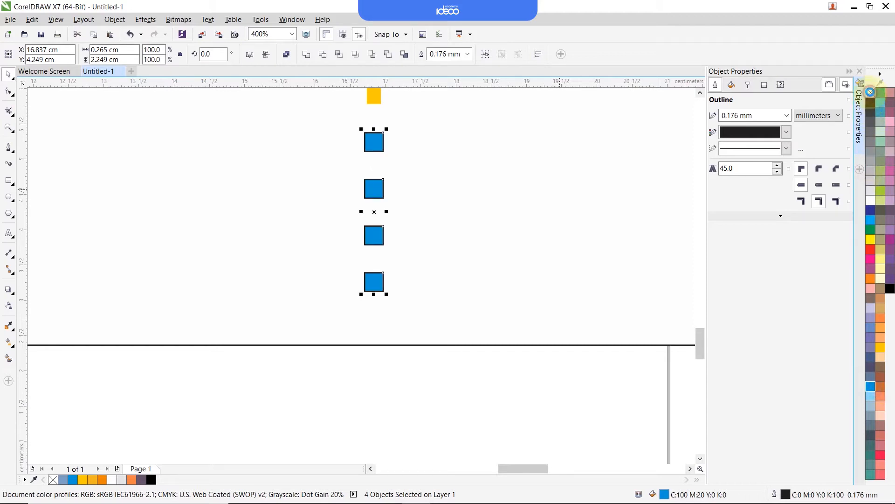
{"action": "left_click", "coordinate": [345, 286]}
Step: Draw a large circle overlapping the right edge of the photo and the yellow line
{"action": "scroll", "coordinate": [345, 286], "scroll_direction": "down", "scroll_amount": 5}
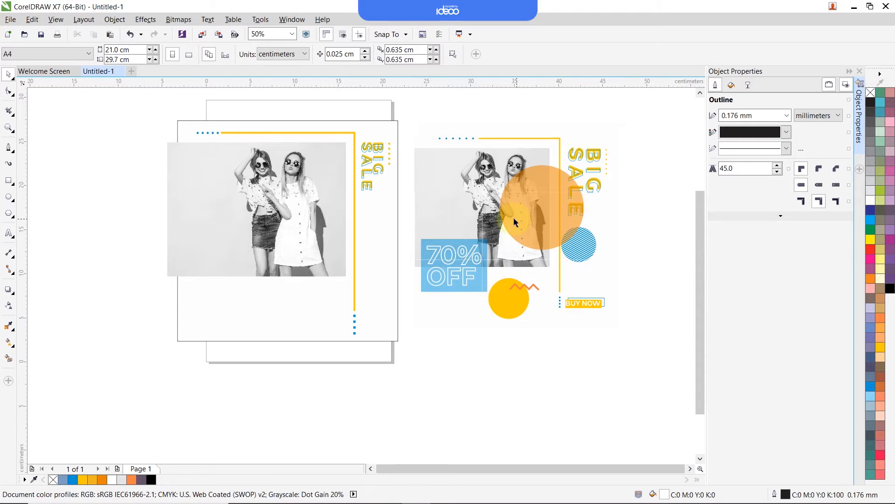
{"action": "key", "text": "F7"}
{"action": "left_click_drag", "start_coordinate": [325, 199], "coordinate": [355, 246]}
Step: Shift the photo and the yellow line with its blue dots and squares to the left within the square layout
{"action": "left_click_drag", "start_coordinate": [335, 177], "coordinate": [306, 182]}
{"action": "left_click", "coordinate": [243, 215]}
{"action": "scroll", "coordinate": [243, 214], "scroll_direction": "up", "scroll_amount": 1}
{"action": "scroll", "coordinate": [364, 238], "scroll_direction": "down", "scroll_amount": 1}
{"action": "left_click_drag", "start_coordinate": [181, 131], "coordinate": [366, 366]}
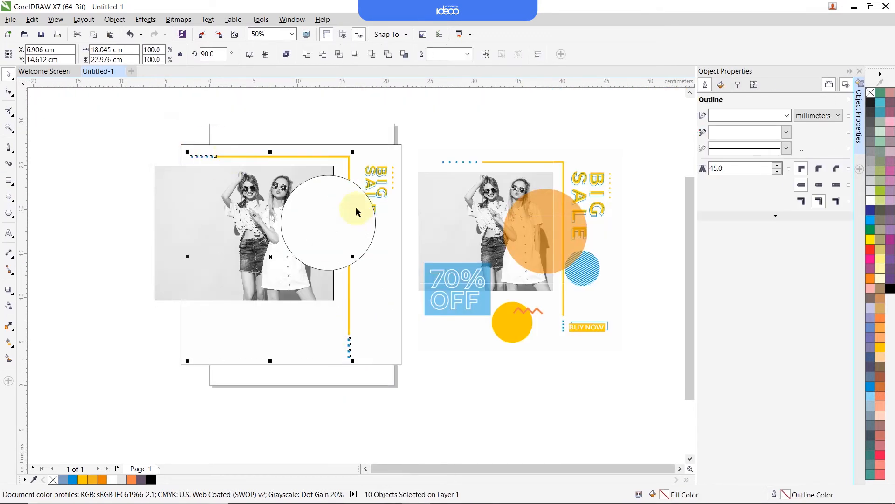
Step: Move the vertical BIG SALE headline and its column of dots slightly closer to the yellow vertical line
{"action": "scroll", "coordinate": [359, 208], "scroll_direction": "up", "scroll_amount": 1}
{"action": "left_click_drag", "start_coordinate": [452, 109], "coordinate": [390, 181]}
{"action": "left_click", "coordinate": [396, 182]}
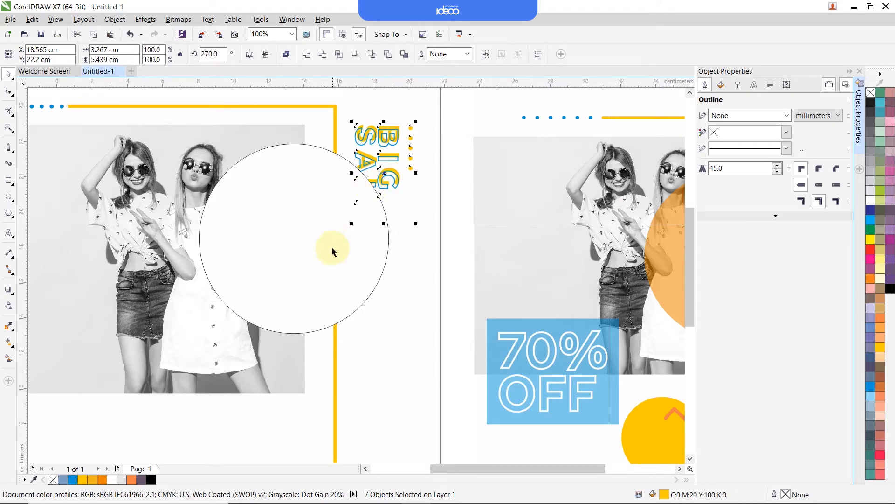
Step: Shift the large circle slightly down, fill it yellow (C:0 M:20 Y:100 K:0) and remove its outline
{"action": "left_click", "coordinate": [320, 273]}
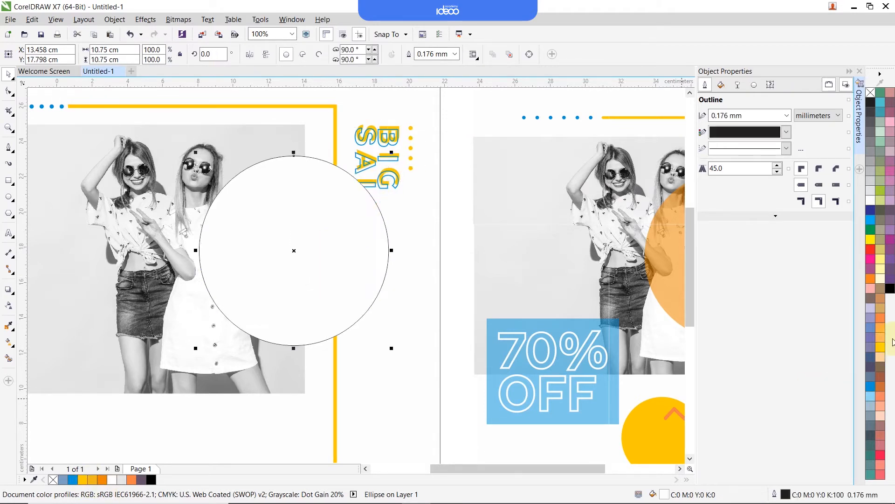
{"action": "left_click", "coordinate": [880, 351]}
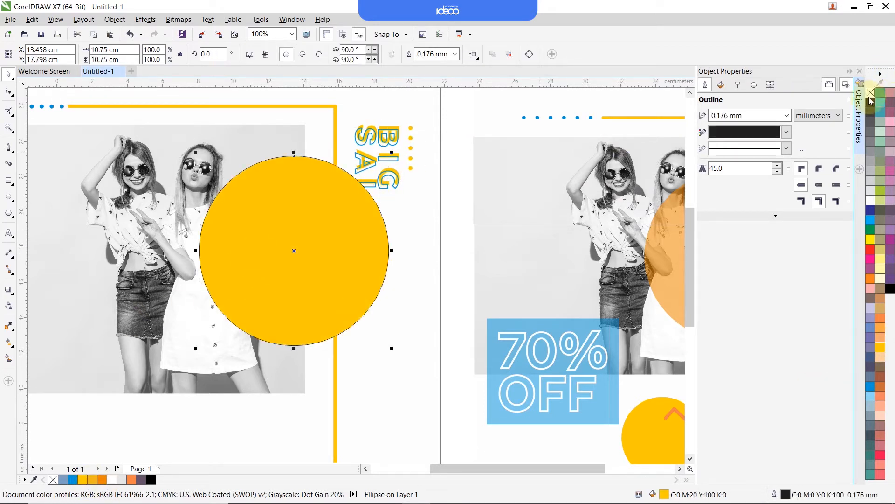
{"action": "right_click", "coordinate": [870, 93]}
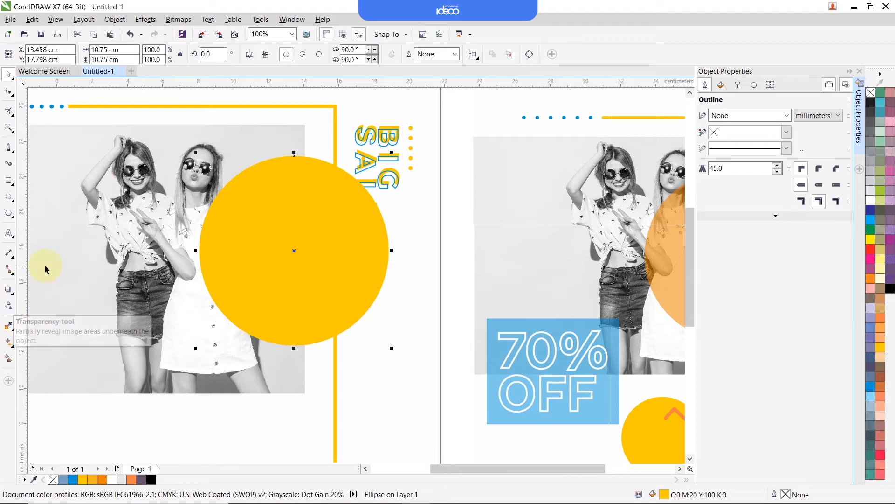
Step: Apply a uniform transparency of 40 to the large yellow circle
{"action": "left_click", "coordinate": [10, 310]}
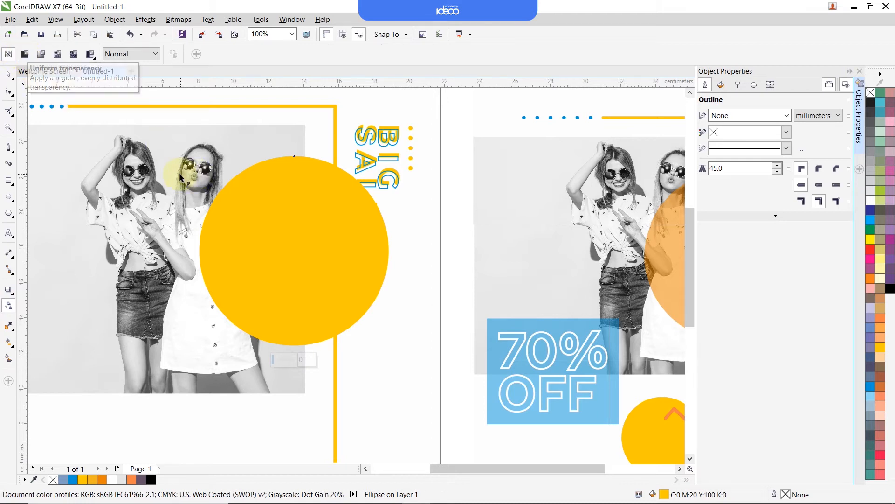
{"action": "left_click", "coordinate": [23, 53]}
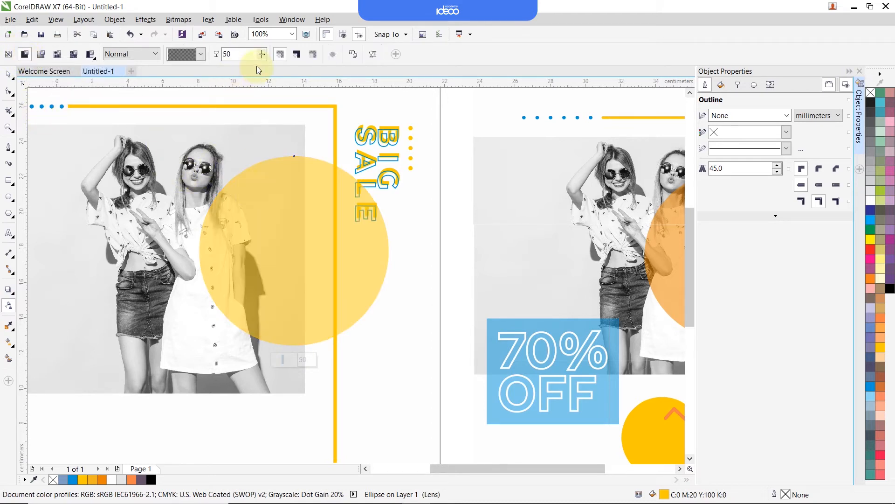
{"action": "left_click", "coordinate": [259, 54]}
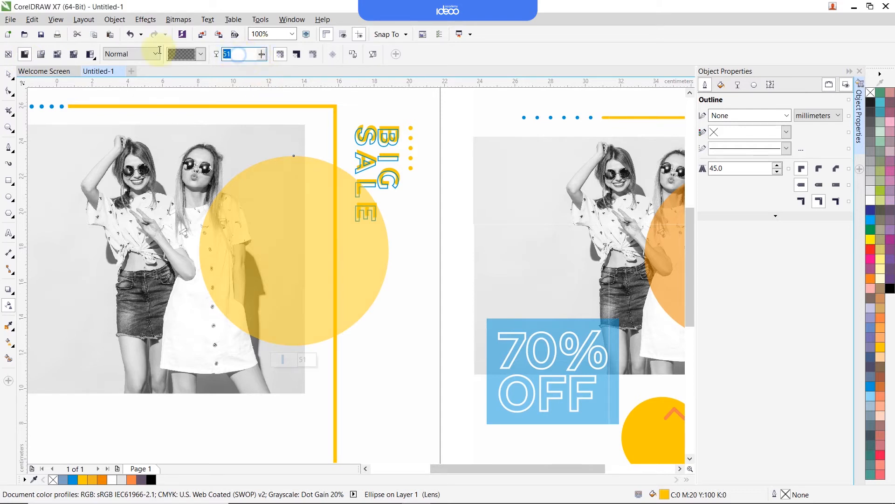
{"action": "type", "text": "40"}
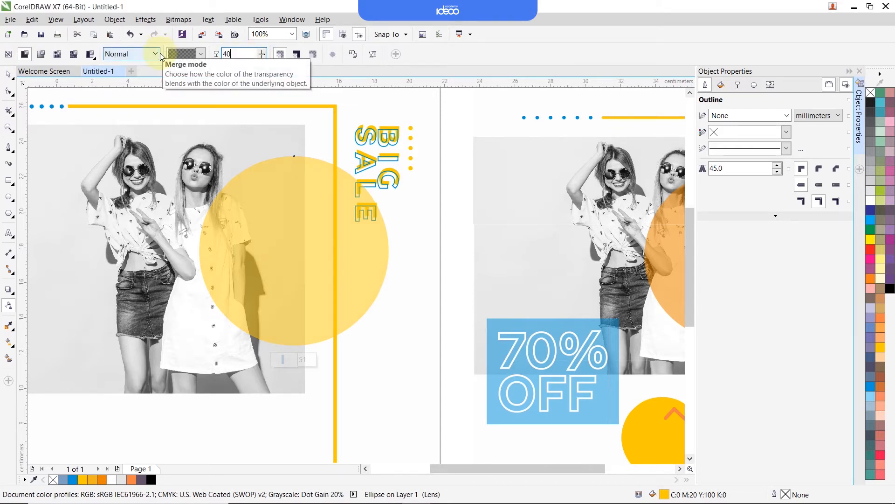
{"action": "key", "text": "Return"}
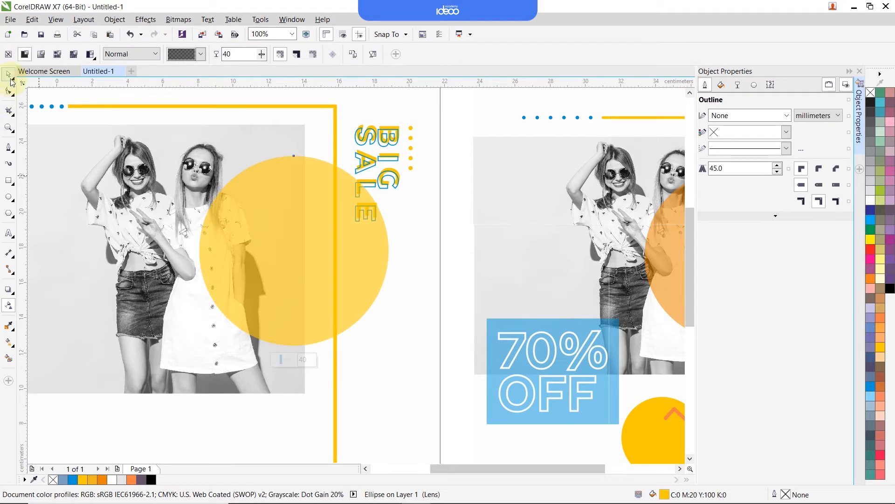
Step: Move the transparent yellow circle slightly left and enlarge it proportionally to about 11.6 cm
{"action": "left_click", "coordinate": [10, 79]}
{"action": "scroll", "coordinate": [338, 225], "scroll_direction": "up", "scroll_amount": 2}
{"action": "left_click_drag", "start_coordinate": [359, 219], "coordinate": [346, 218]}
{"action": "scroll", "coordinate": [372, 209], "scroll_direction": "down", "scroll_amount": 1}
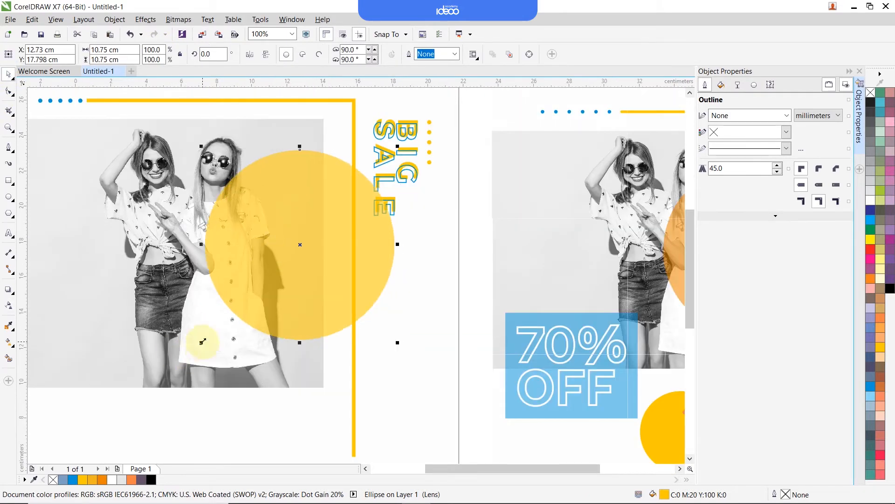
{"action": "left_click_drag", "start_coordinate": [199, 340], "coordinate": [187, 357]}
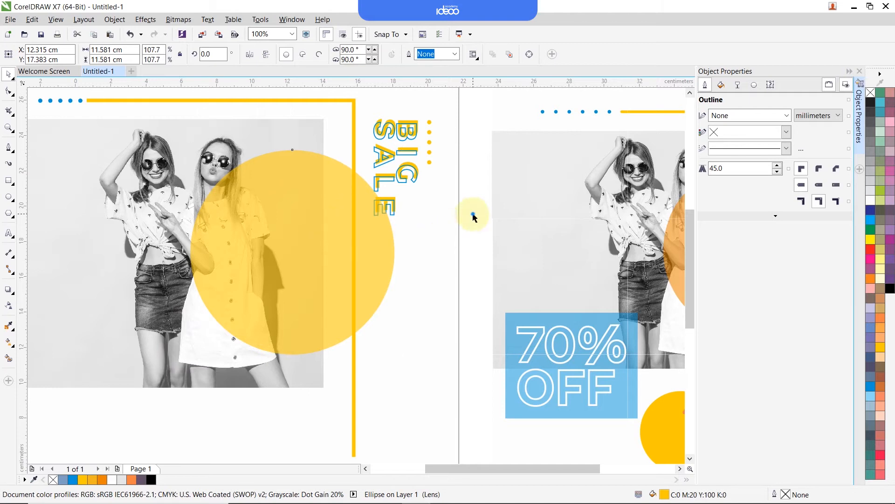
{"action": "left_click", "coordinate": [364, 212]}
Step: Draw a circle about 4.7 cm wide just right of the yellow line, below the large circle's right side
{"action": "scroll", "coordinate": [363, 211], "scroll_direction": "down", "scroll_amount": 2}
{"action": "scroll", "coordinate": [597, 280], "scroll_direction": "up", "scroll_amount": 1}
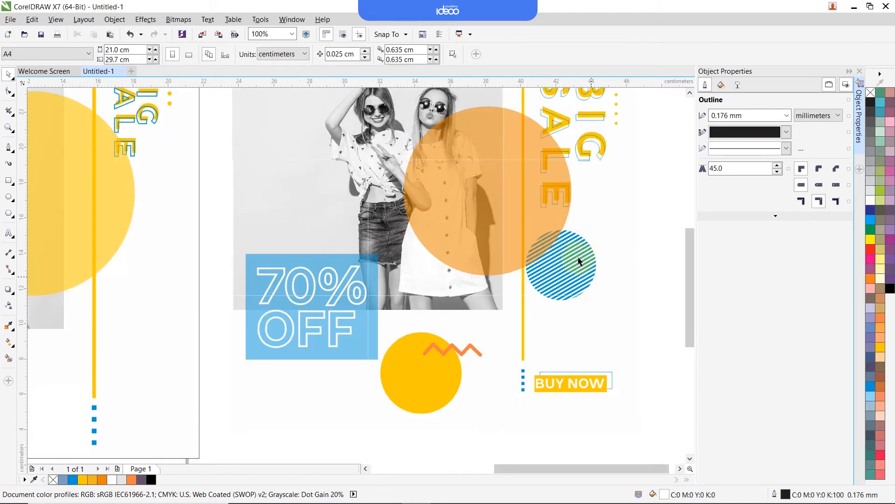
{"action": "left_click_drag", "start_coordinate": [132, 228], "coordinate": [455, 228]}
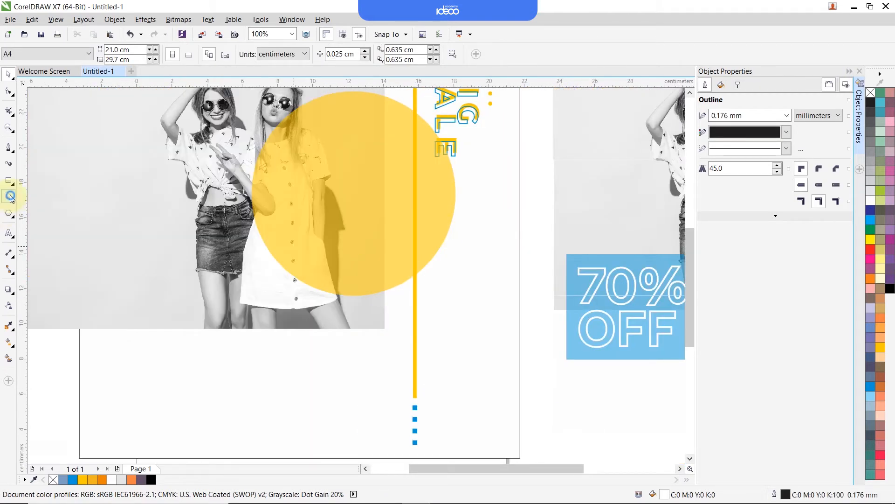
{"action": "left_click", "coordinate": [9, 197]}
{"action": "scroll", "coordinate": [490, 288], "scroll_direction": "up", "scroll_amount": 2}
{"action": "scroll", "coordinate": [326, 248], "scroll_direction": "down", "scroll_amount": 2}
{"action": "left_click_drag", "start_coordinate": [373, 228], "coordinate": [99, 228]}
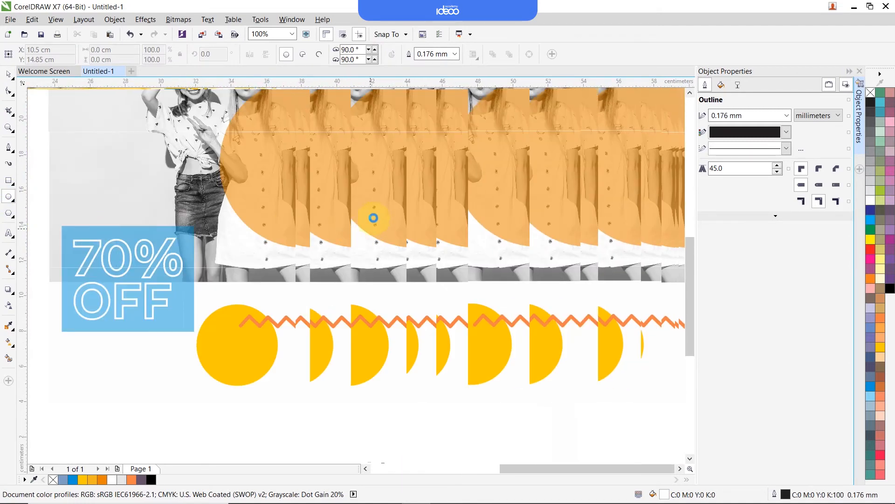
{"action": "scroll", "coordinate": [364, 243], "scroll_direction": "up", "scroll_amount": 2}
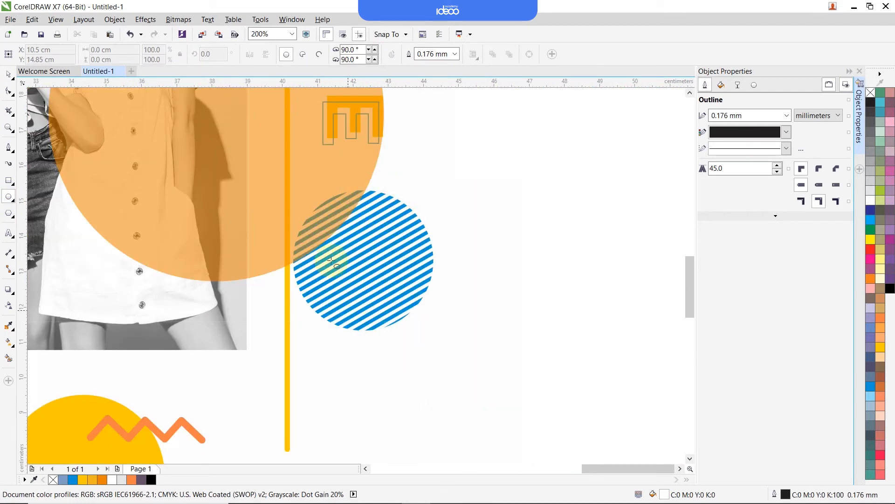
{"action": "left_click_drag", "start_coordinate": [399, 252], "coordinate": [679, 225]}
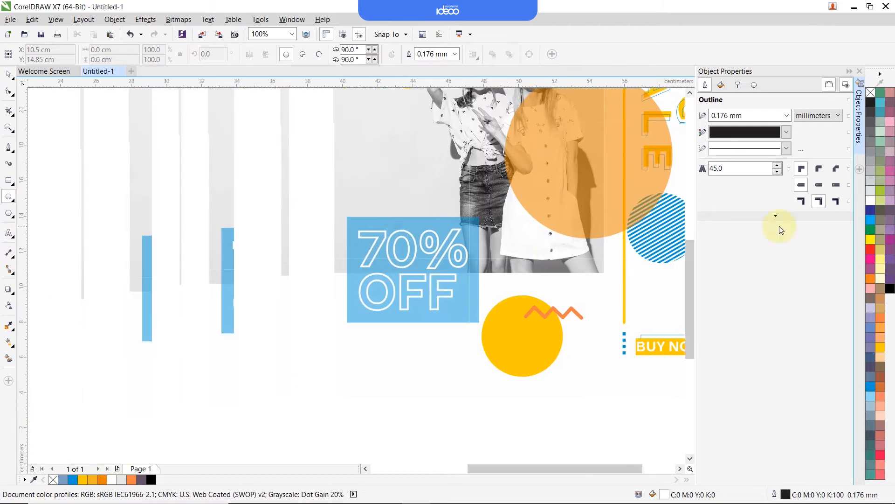
{"action": "scroll", "coordinate": [227, 236], "scroll_direction": "up", "scroll_amount": 1}
{"action": "left_click_drag", "start_coordinate": [226, 235], "coordinate": [312, 320]}
{"action": "key", "text": "space"}
{"action": "left_click_drag", "start_coordinate": [247, 254], "coordinate": [284, 300]}
{"action": "left_click_drag", "start_coordinate": [135, 235], "coordinate": [285, 226]}
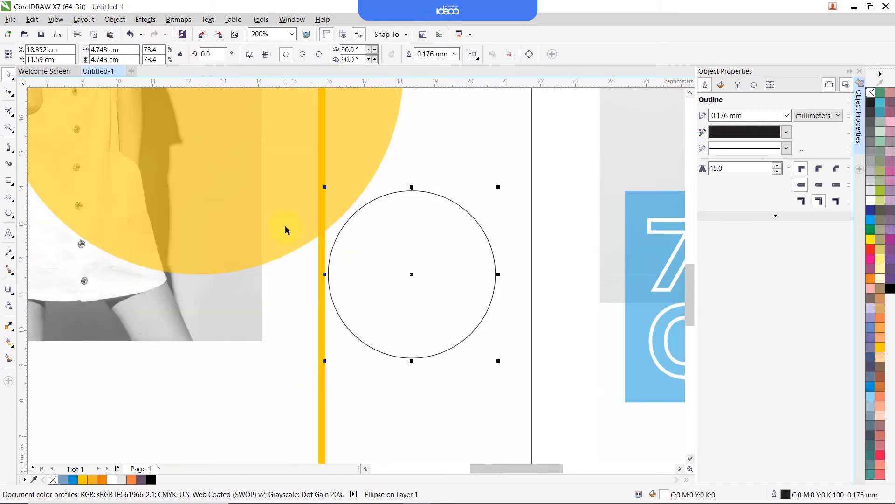
Step: Draw a thin vertical rectangle about 0.16 cm wide and 10.5 cm high over the lower part of the photo
{"action": "left_click", "coordinate": [286, 226]}
{"action": "left_click", "coordinate": [8, 183]}
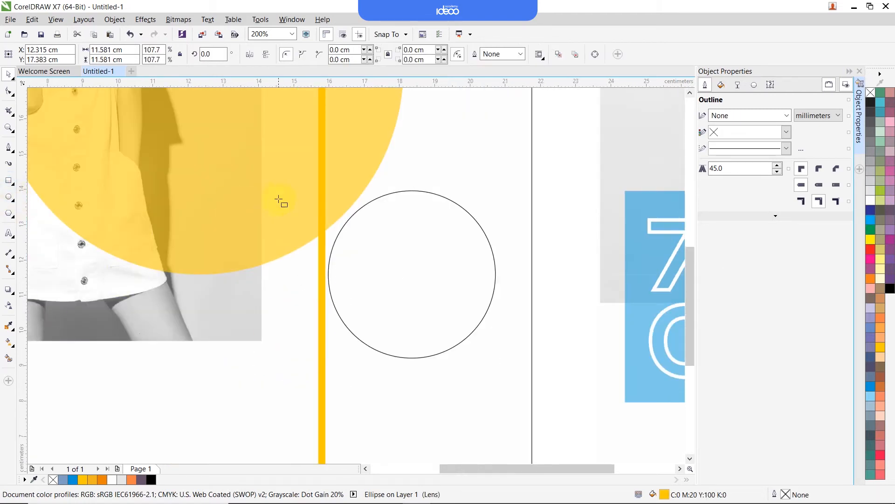
{"action": "scroll", "coordinate": [278, 198], "scroll_direction": "down", "scroll_amount": 1}
{"action": "mouse_move", "coordinate": [166, 169]}
{"action": "left_mouse_down"}
{"action": "mouse_move", "coordinate": [184, 315]}
{"action": "mouse_move", "coordinate": [170, 355]}
{"action": "left_mouse_up"}
{"action": "scroll", "coordinate": [179, 256], "scroll_direction": "up", "scroll_amount": 2}
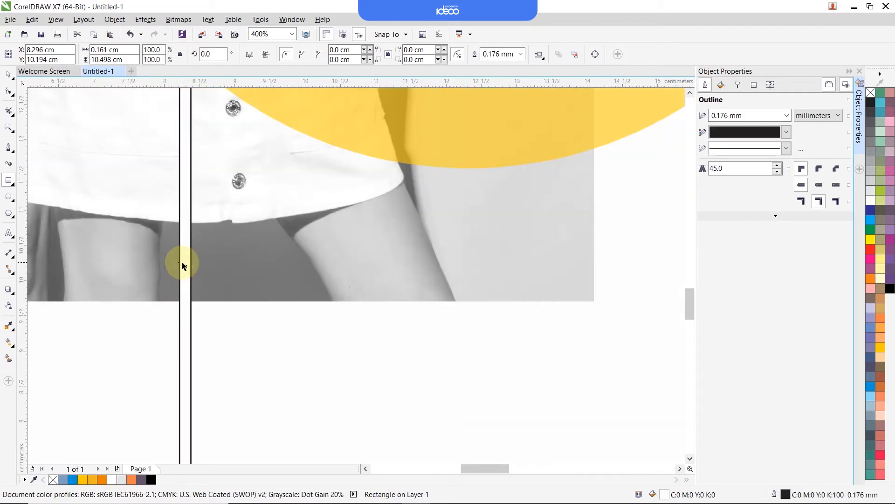
Step: Duplicate the thin rectangle to the right at equal narrow spacing until there is a row of 17 stripes
{"action": "left_click_drag", "start_coordinate": [184, 266], "coordinate": [204, 266]}
{"action": "key", "text": "ctrl+r"}
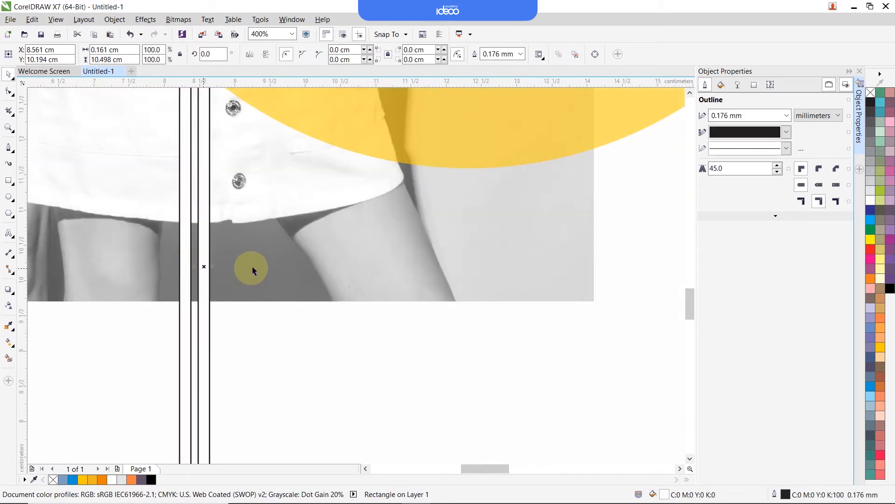
{"action": "key", "text": "ctrl+r"}
{"action": "key", "text": "ctrl+r"}
{"action": "key", "text": "ctrl+r"}
{"action": "key", "text": "ctrl+r"}
{"action": "scroll", "coordinate": [276, 254], "scroll_direction": "down", "scroll_amount": 1}
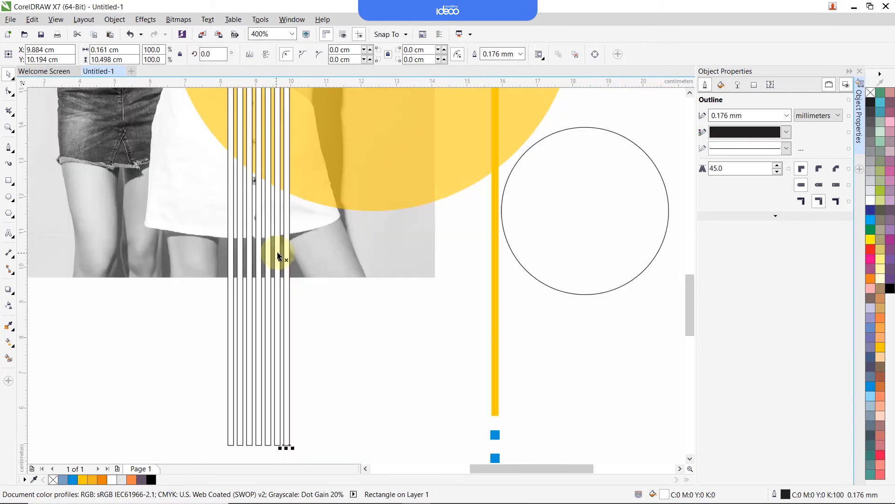
{"action": "key", "text": "ctrl+r"}
{"action": "key", "text": "ctrl+r"}
{"action": "key", "text": "ctrl+r"}
{"action": "key", "text": "ctrl+r"}
{"action": "key", "text": "ctrl+r"}
{"action": "key", "text": "ctrl+r"}
{"action": "key", "text": "ctrl+r"}
{"action": "key", "text": "ctrl+r"}
{"action": "key", "text": "ctrl+r"}
{"action": "key", "text": "ctrl+r"}
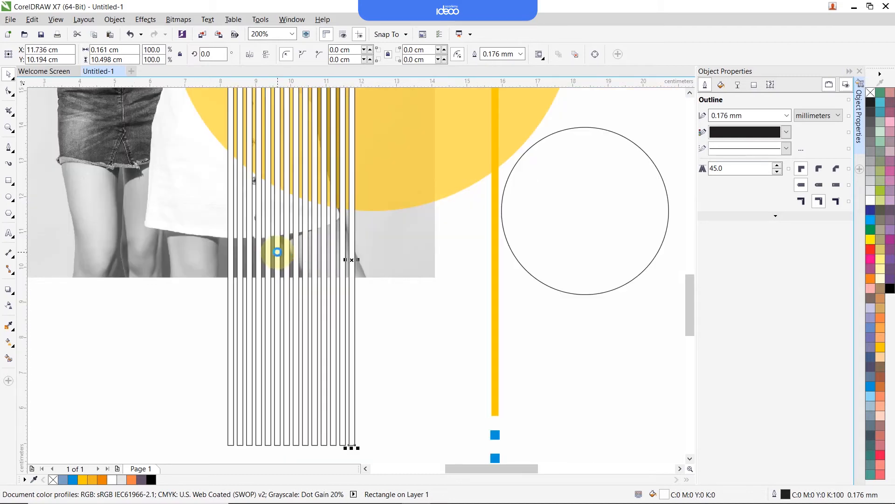
Step: Fill all 17 stripes with Sky Blue and remove their outline
{"action": "scroll", "coordinate": [348, 215], "scroll_direction": "down", "scroll_amount": 1}
{"action": "left_click_drag", "start_coordinate": [379, 426], "coordinate": [247, 138]}
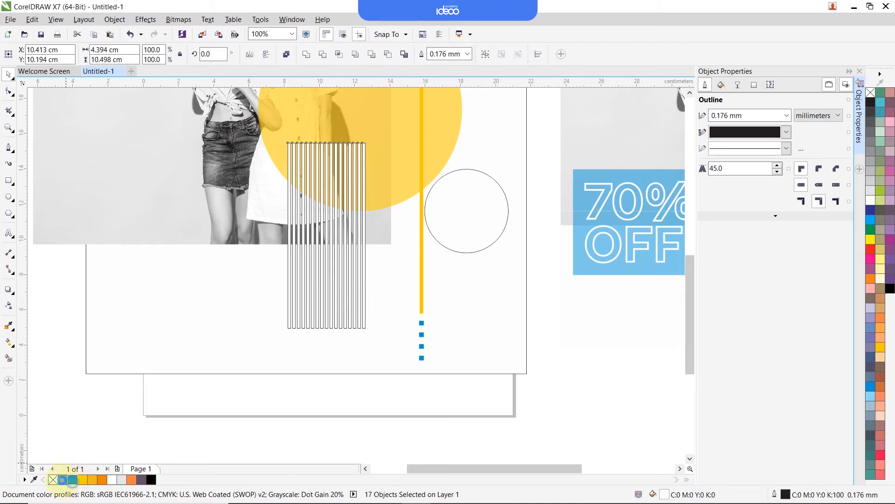
{"action": "left_click", "coordinate": [62, 479]}
{"action": "right_click", "coordinate": [53, 479]}
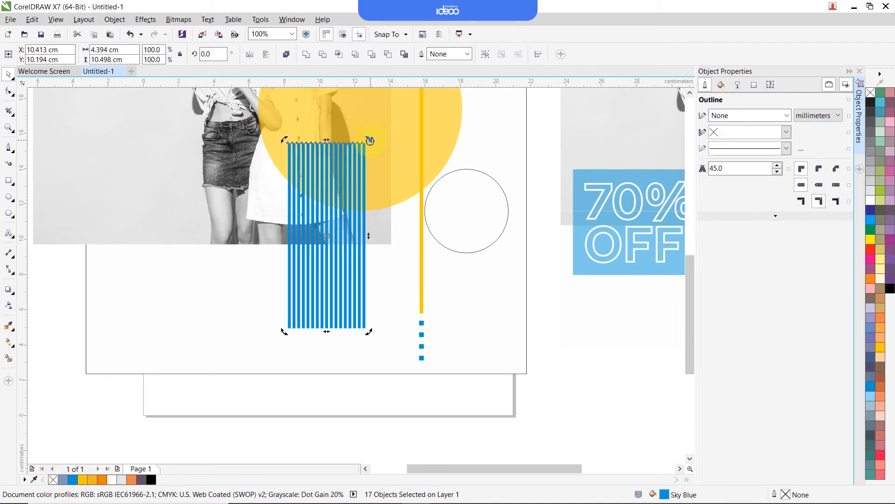
Step: Rotate the blue stripes to 315° and shrink the small circle from its center to about 4 cm
{"action": "left_click_drag", "start_coordinate": [370, 140], "coordinate": [356, 213]}
{"action": "left_click", "coordinate": [495, 242]}
{"action": "left_click_drag", "start_coordinate": [509, 256], "coordinate": [505, 253]}
Step: Place the rotated blue stripes inside the small circle with PowerClip and remove the circle's outline
{"action": "left_click", "coordinate": [395, 222]}
{"action": "left_click_drag", "start_coordinate": [422, 404], "coordinate": [229, 137]}
{"action": "left_click_drag", "start_coordinate": [367, 222], "coordinate": [500, 206]}
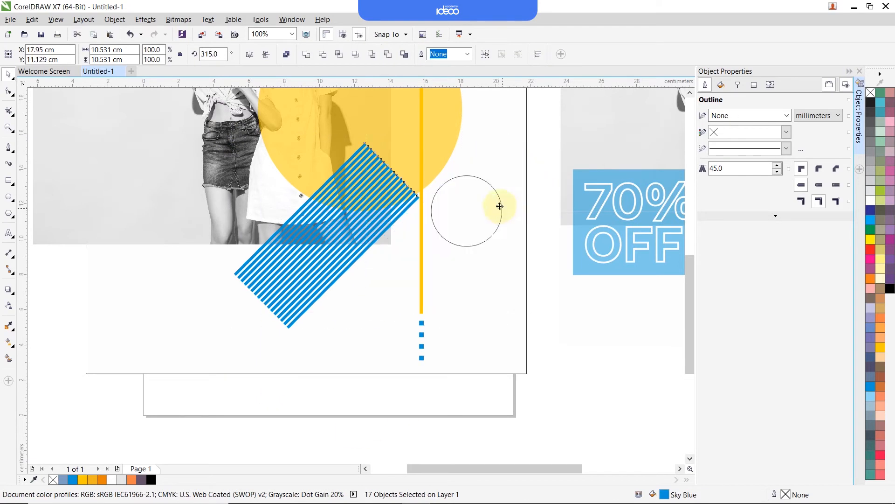
{"action": "scroll", "coordinate": [454, 207], "scroll_direction": "up", "scroll_amount": 1}
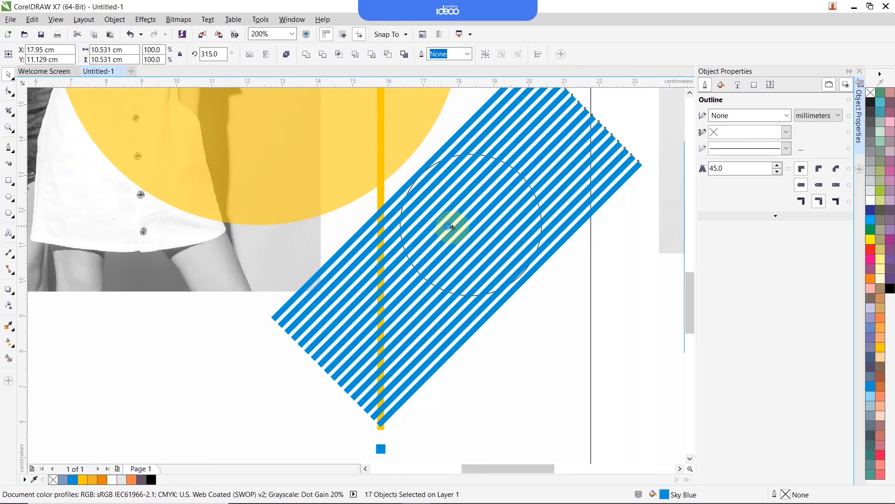
{"action": "scroll", "coordinate": [452, 227], "scroll_direction": "down", "scroll_amount": 1}
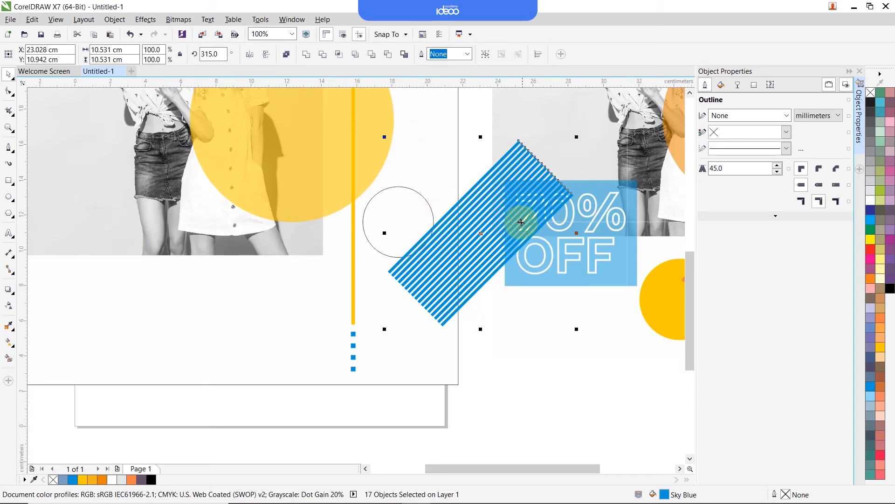
{"action": "right_click", "coordinate": [498, 204]}
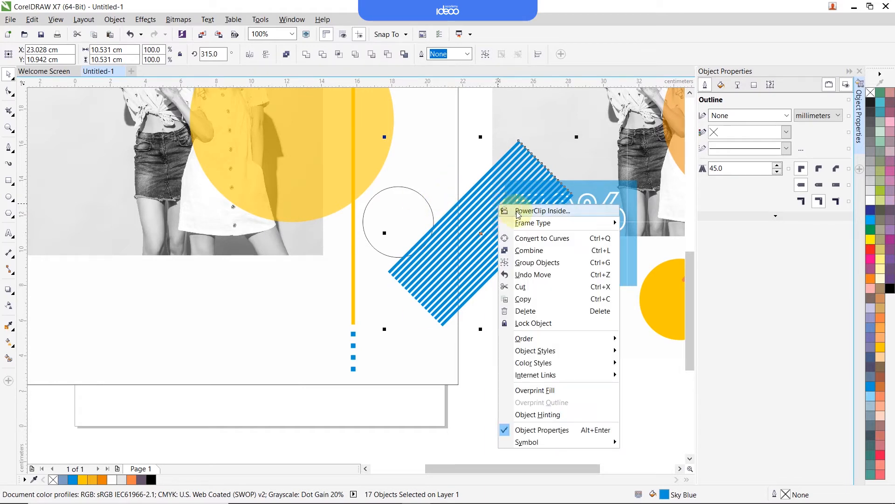
{"action": "left_click", "coordinate": [516, 211]}
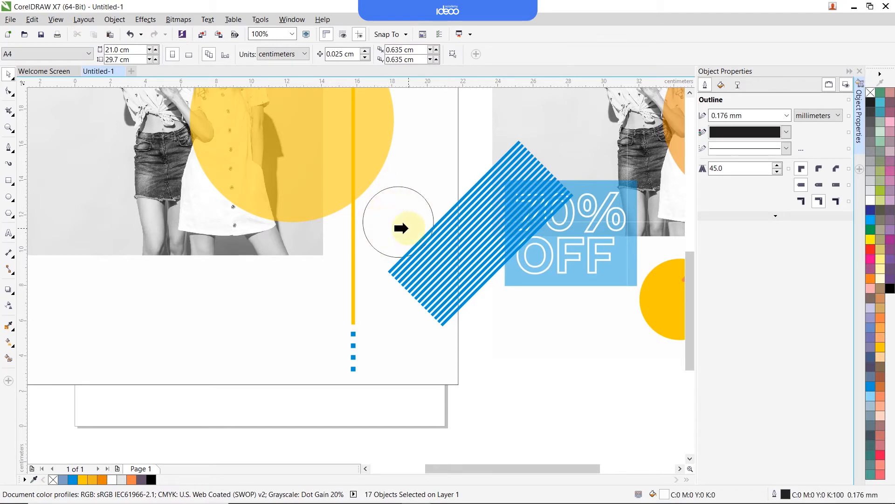
{"action": "left_click", "coordinate": [397, 224]}
{"action": "scroll", "coordinate": [397, 224], "scroll_direction": "up", "scroll_amount": 1}
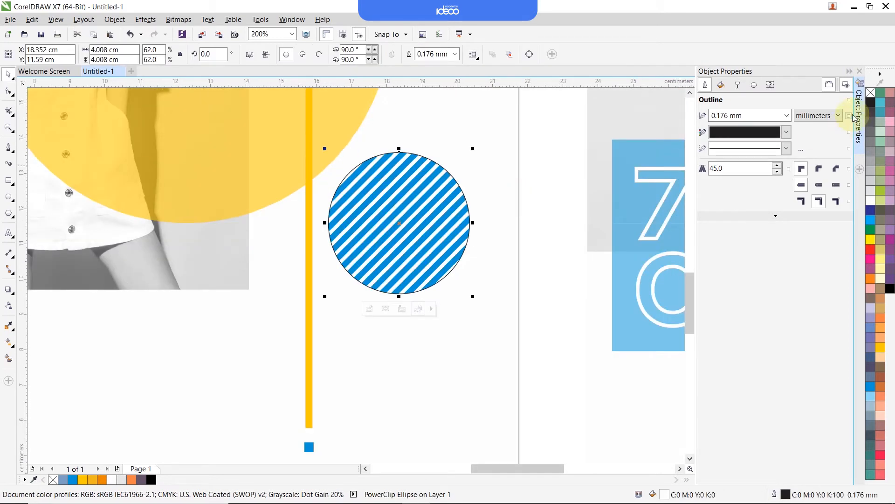
{"action": "right_click", "coordinate": [870, 95]}
Step: Move the striped circle up to overlap the large yellow circle's lower edge and enlarge it to about 4.8 cm
{"action": "left_click", "coordinate": [403, 213]}
{"action": "left_click_drag", "start_coordinate": [402, 209], "coordinate": [420, 196]}
{"action": "scroll", "coordinate": [403, 215], "scroll_direction": "down", "scroll_amount": 2}
{"action": "left_click", "coordinate": [483, 272]}
{"action": "scroll", "coordinate": [434, 194], "scroll_direction": "up", "scroll_amount": 1}
{"action": "left_click", "coordinate": [387, 228]}
{"action": "left_click_drag", "start_coordinate": [387, 228], "coordinate": [384, 215]}
{"action": "left_click_drag", "start_coordinate": [414, 268], "coordinate": [419, 272]}
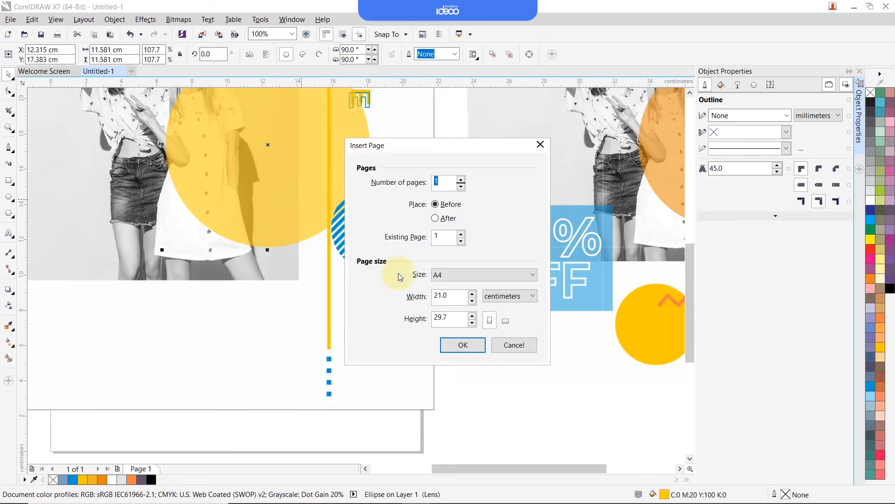
Step: Bring the large transparent yellow circle in front of the striped circle
{"action": "right_click", "coordinate": [246, 210]}
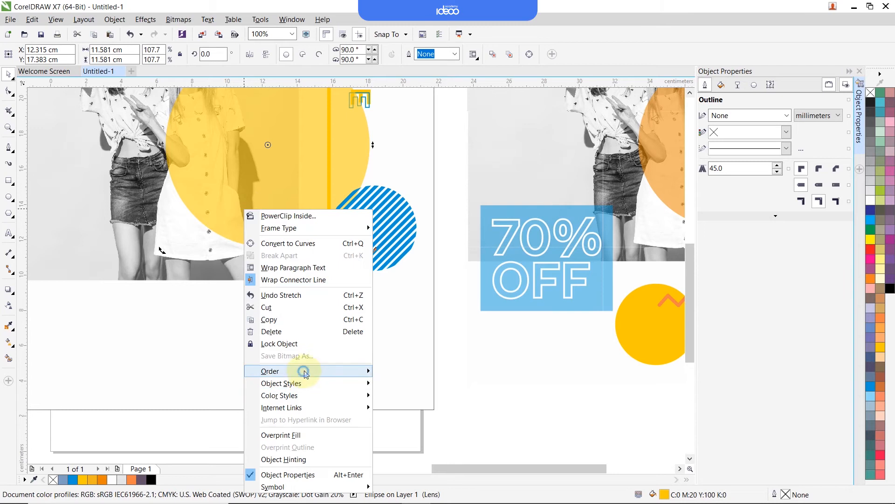
{"action": "mouse_move", "coordinate": [301, 371]}
{"action": "left_click", "coordinate": [435, 399]}
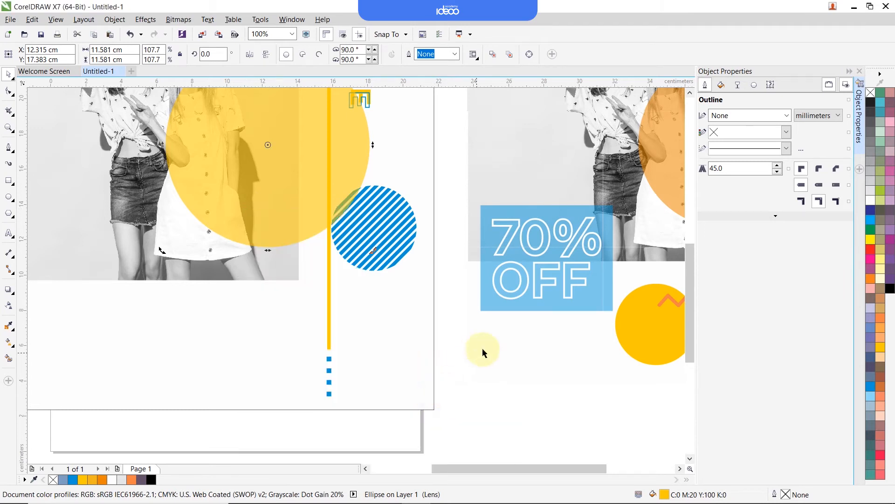
Step: Move the striped circle slightly up and left, and shift the yellow line with its blue squares and dots slightly left
{"action": "left_click_drag", "start_coordinate": [403, 235], "coordinate": [369, 230]}
{"action": "scroll", "coordinate": [321, 324], "scroll_direction": "down", "scroll_amount": 1}
{"action": "left_click", "coordinate": [324, 324]}
{"action": "left_click", "coordinate": [325, 345], "text": "shift"}
{"action": "left_click", "coordinate": [187, 158], "text": "shift"}
{"action": "scroll", "coordinate": [321, 330], "scroll_direction": "up", "scroll_amount": 1}
{"action": "key", "text": "Left"}
{"action": "key", "text": "Left"}
{"action": "key", "text": "Left"}
{"action": "scroll", "coordinate": [343, 199], "scroll_direction": "down", "scroll_amount": 1}
{"action": "scroll", "coordinate": [345, 173], "scroll_direction": "up", "scroll_amount": 1}
{"action": "scroll", "coordinate": [403, 186], "scroll_direction": "down", "scroll_amount": 1}
{"action": "scroll", "coordinate": [596, 209], "scroll_direction": "up", "scroll_amount": 1}
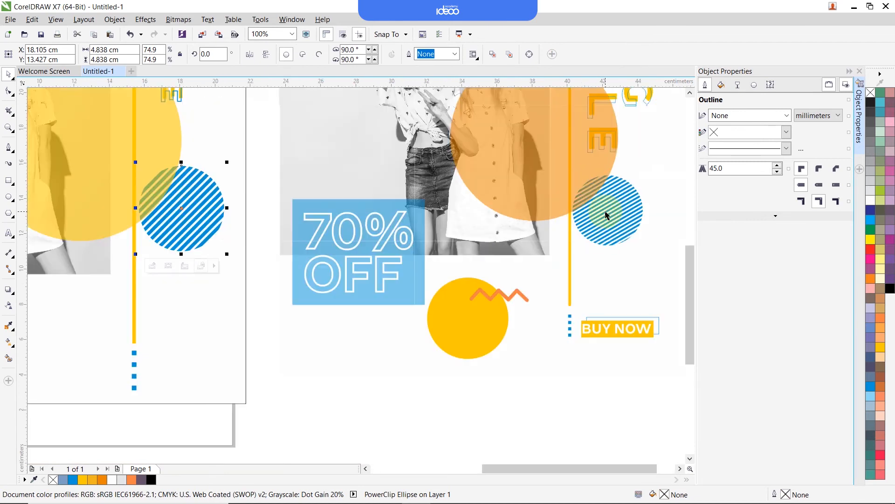
{"action": "scroll", "coordinate": [622, 216], "scroll_direction": "up", "scroll_amount": 1}
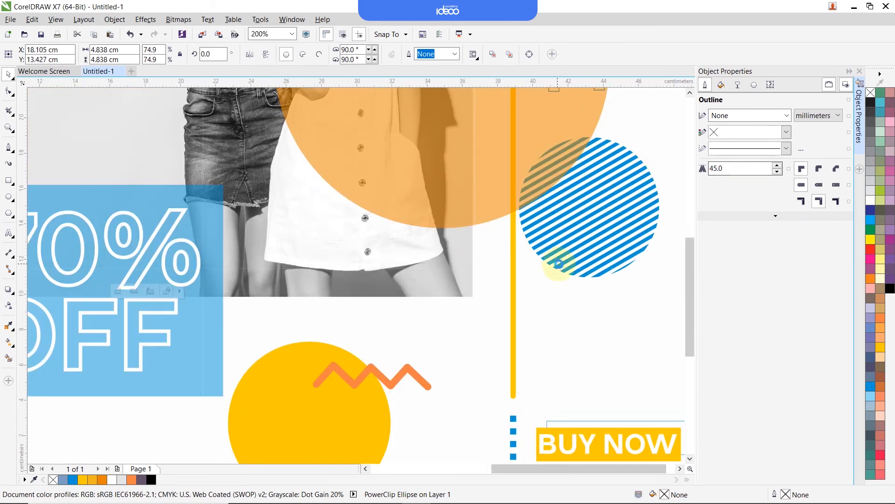
Step: Draw a rectangle about 7 by 6.35 cm over the photo's lower edge, fill it sky blue and remove its outline
{"action": "scroll", "coordinate": [334, 244], "scroll_direction": "down", "scroll_amount": 2}
{"action": "scroll", "coordinate": [236, 291], "scroll_direction": "up", "scroll_amount": 1}
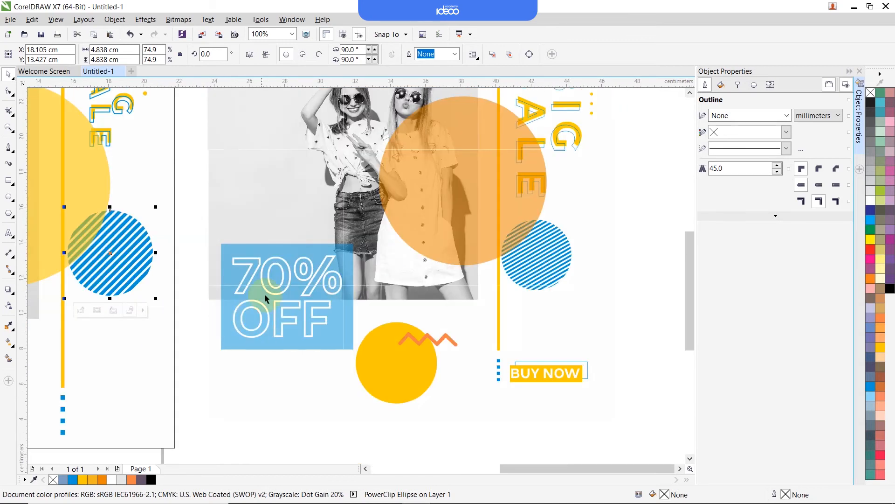
{"action": "left_click_drag", "start_coordinate": [227, 288], "coordinate": [599, 285]}
{"action": "scroll", "coordinate": [599, 289], "scroll_direction": "left", "scroll_amount": 3}
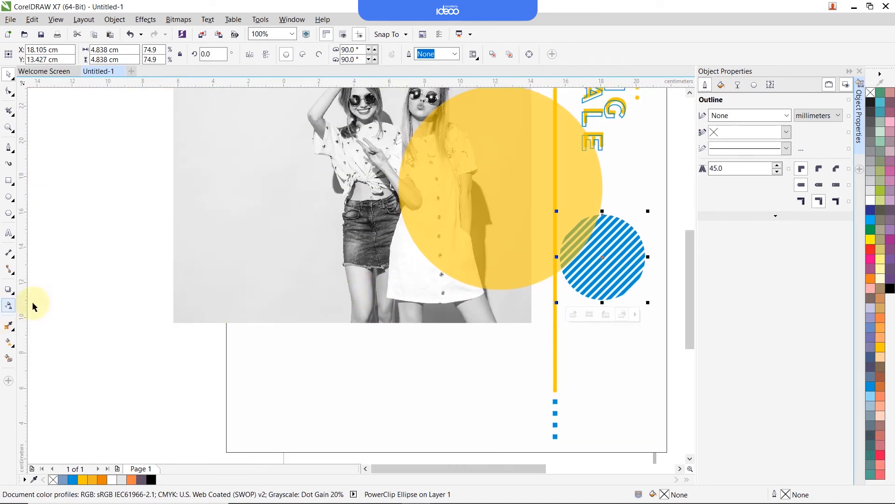
{"action": "left_click", "coordinate": [7, 182]}
{"action": "scroll", "coordinate": [216, 272], "scroll_direction": "down", "scroll_amount": 1}
{"action": "scroll", "coordinate": [644, 281], "scroll_direction": "up", "scroll_amount": 1}
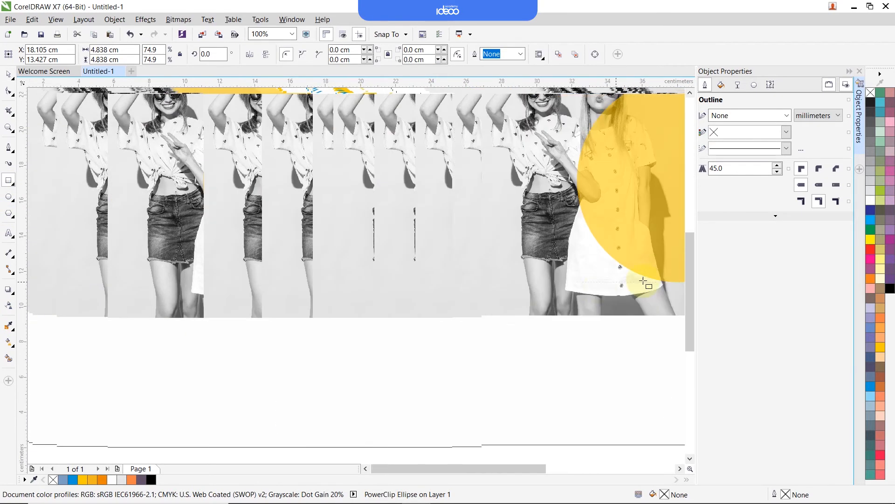
{"action": "left_click_drag", "start_coordinate": [426, 264], "coordinate": [549, 375]}
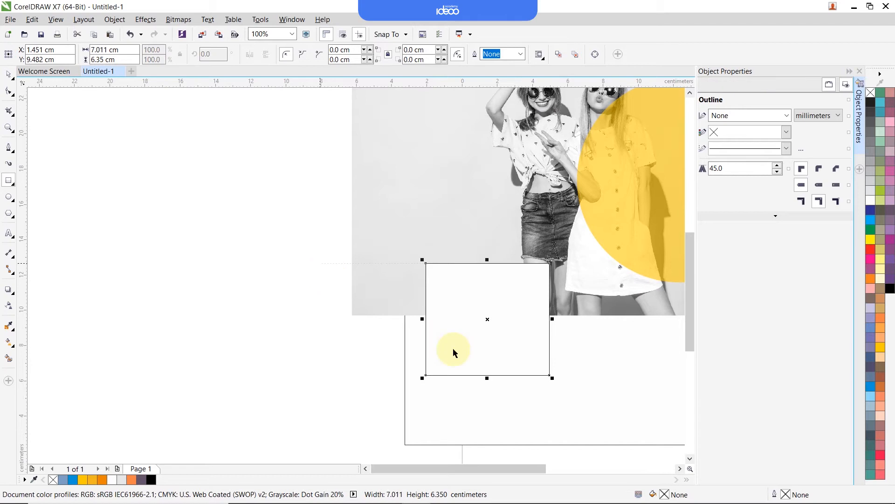
{"action": "left_click", "coordinate": [868, 388]}
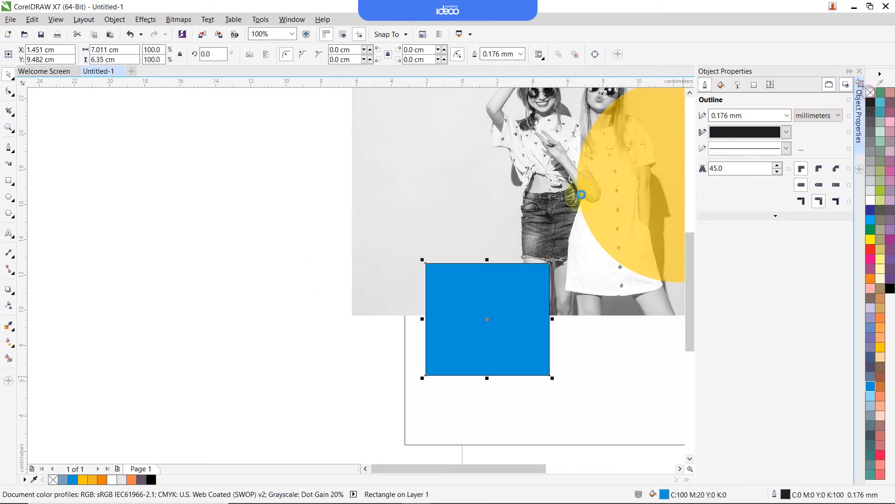
Step: Apply a uniform transparency of 50 to the blue rectangle
{"action": "left_click", "coordinate": [604, 178]}
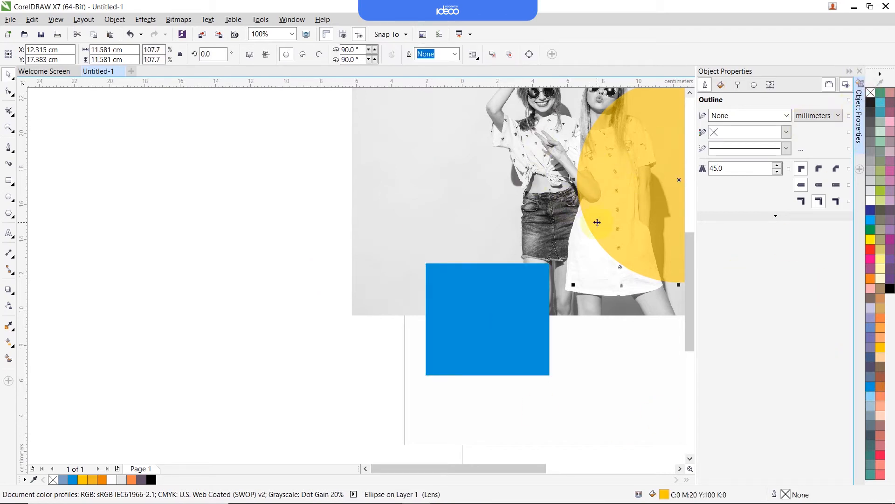
{"action": "left_click", "coordinate": [502, 325]}
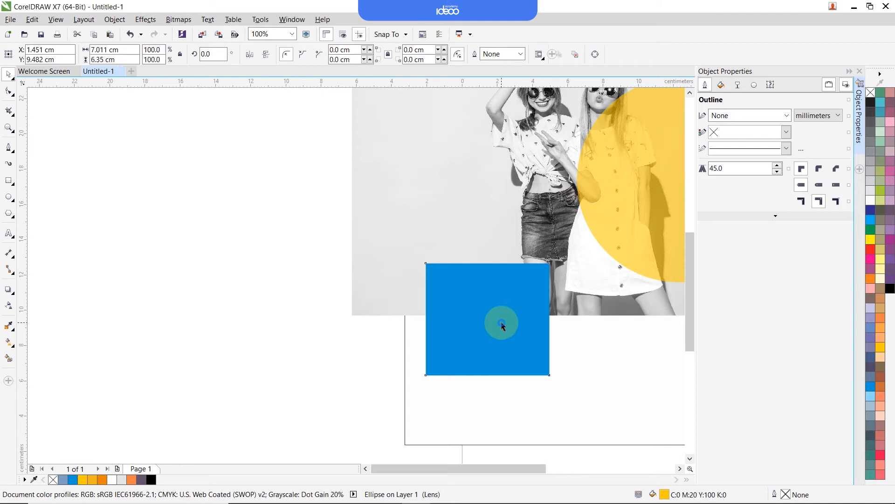
{"action": "left_click", "coordinate": [8, 307]}
{"action": "left_click", "coordinate": [24, 54]}
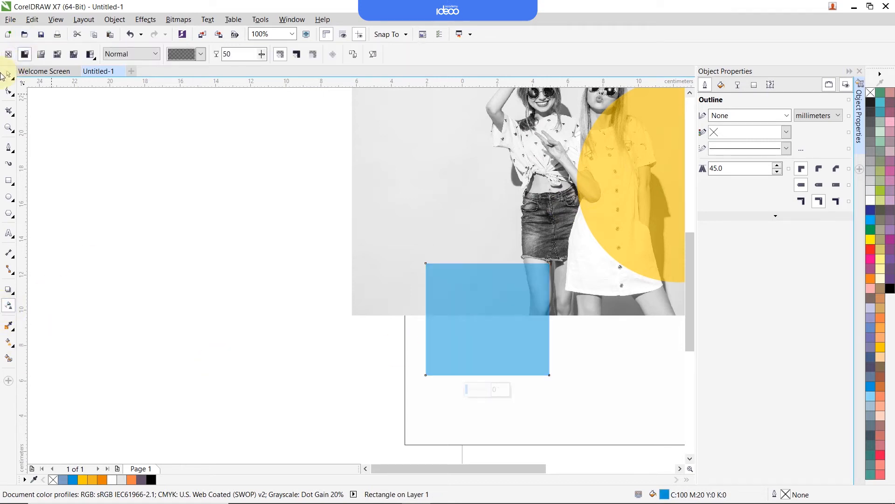
{"action": "key", "text": "space"}
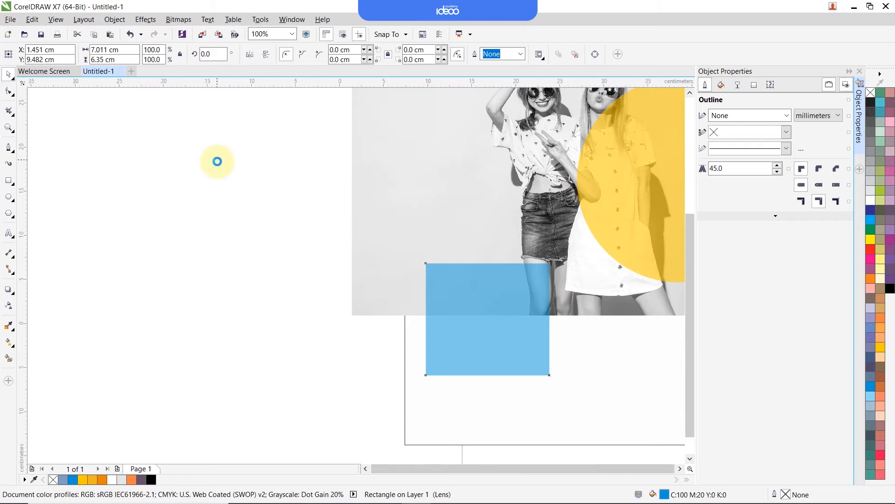
Step: Add white two-line text "70% OFF" in GrottelW01-Bold on the blue rectangle and enlarge both so the text fills the rectangle
{"action": "scroll", "coordinate": [218, 161], "scroll_direction": "down", "scroll_amount": 1}
{"action": "scroll", "coordinate": [540, 231], "scroll_direction": "up", "scroll_amount": 2}
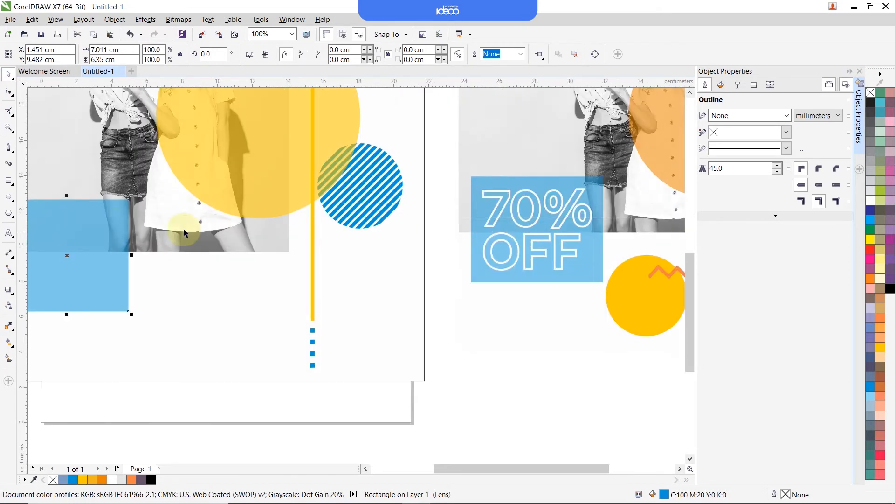
{"action": "scroll", "coordinate": [168, 234], "scroll_direction": "left", "scroll_amount": 5}
{"action": "key", "text": "F8"}
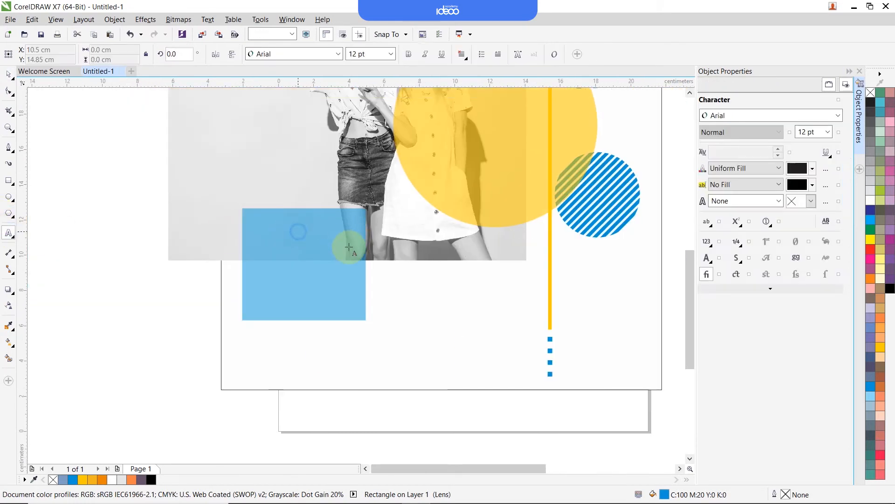
{"action": "left_click", "coordinate": [348, 248]}
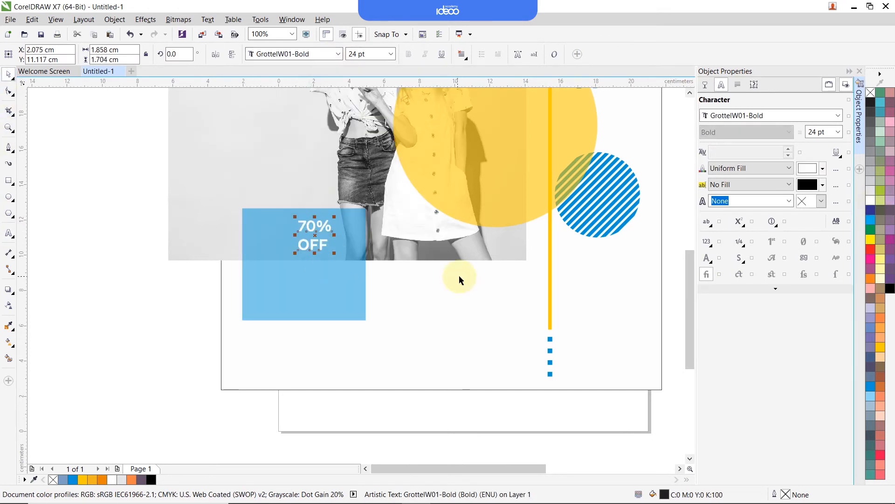
{"action": "left_click_drag", "start_coordinate": [260, 250], "coordinate": [340, 269]}
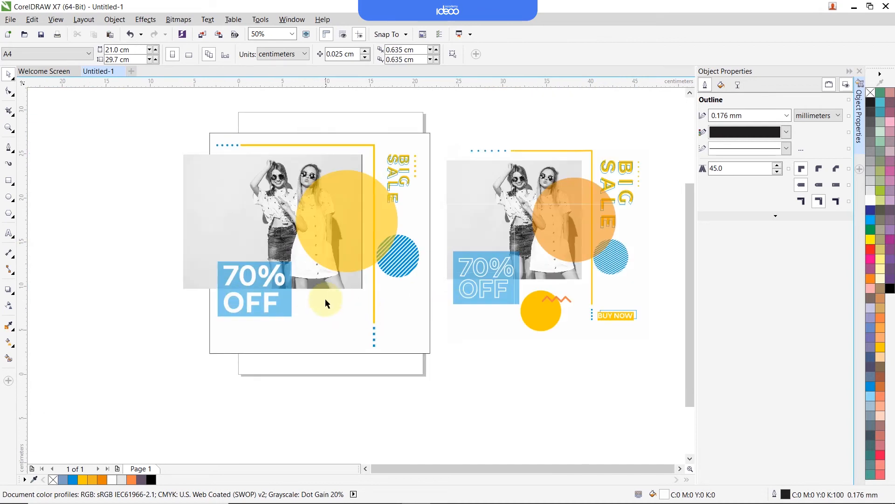
Step: Draw a circle about 3.56 cm wide below the photo, fill it deep yellow and remove its outline
{"action": "left_click", "coordinate": [326, 304]}
{"action": "left_click", "coordinate": [9, 197]}
{"action": "left_click_drag", "start_coordinate": [292, 335], "coordinate": [326, 371]}
{"action": "key", "text": "space"}
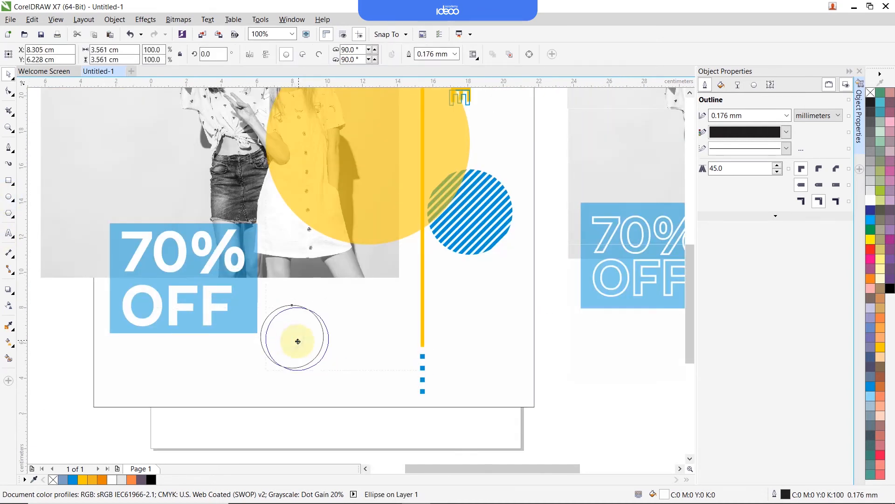
{"action": "left_click_drag", "start_coordinate": [297, 342], "coordinate": [298, 341]}
{"action": "left_click", "coordinate": [881, 350]}
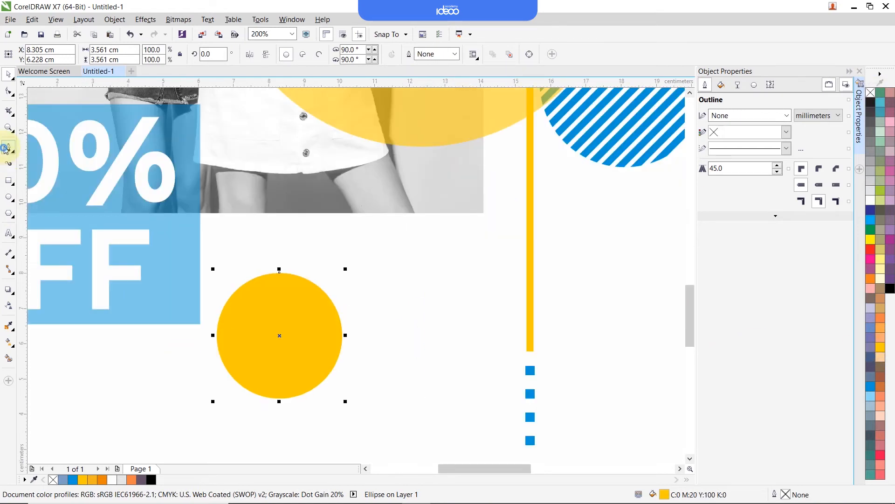
Step: Draw a three-peak zigzag about 2.8 cm wide with the Pen tool, starting inside the small yellow circle and ending outside it
{"action": "left_click", "coordinate": [6, 148]}
{"action": "scroll", "coordinate": [287, 314], "scroll_direction": "up", "scroll_amount": 2}
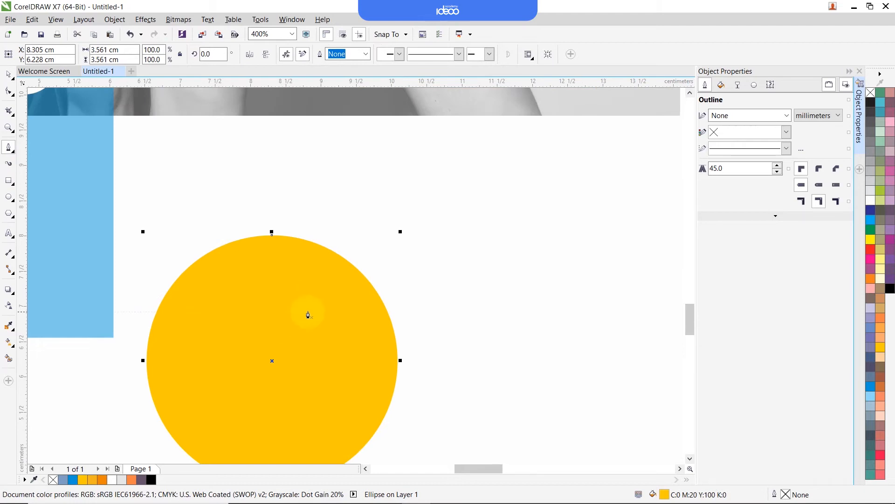
{"action": "left_click", "coordinate": [331, 311]}
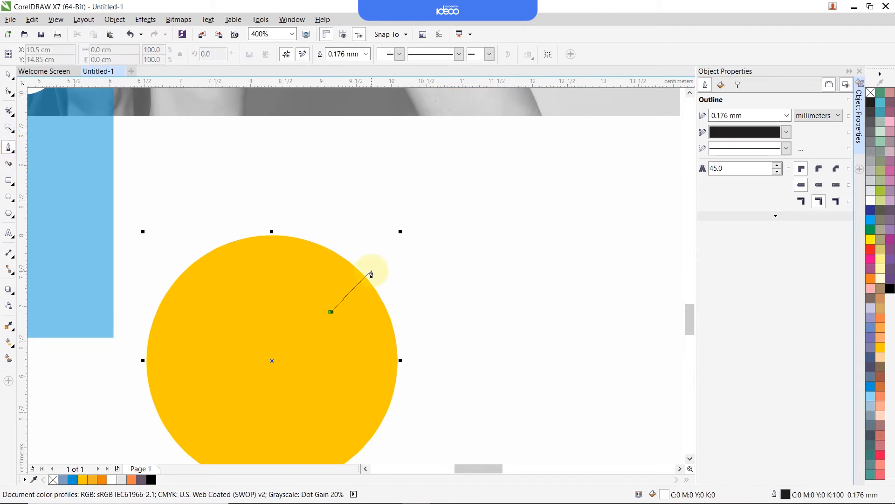
{"action": "left_click", "coordinate": [371, 273]}
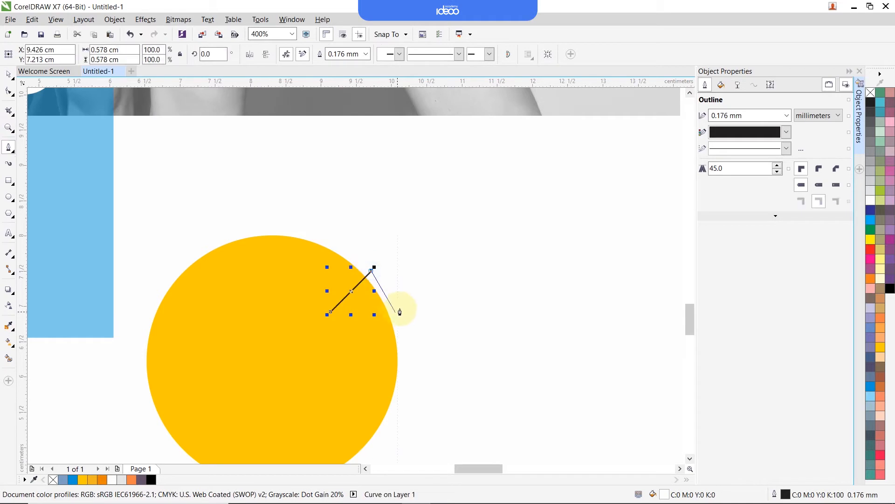
{"action": "left_click", "coordinate": [398, 309]}
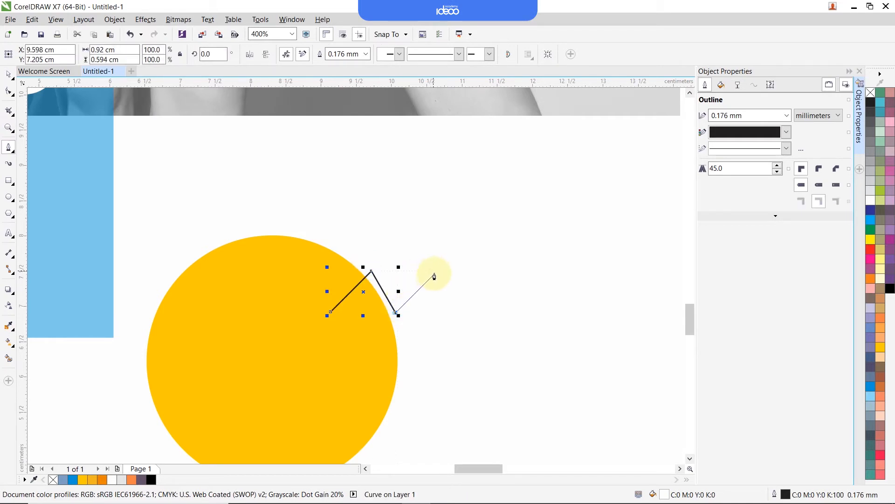
{"action": "left_click", "coordinate": [435, 274]}
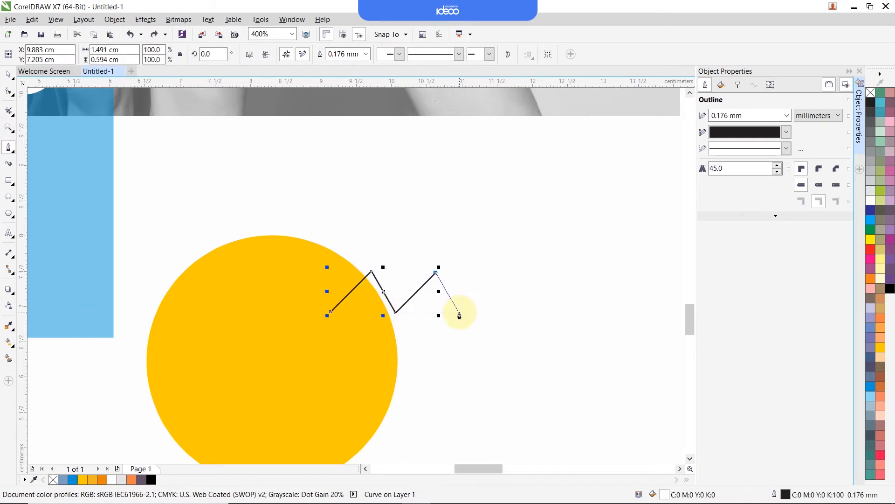
{"action": "left_click", "coordinate": [459, 312]}
{"action": "left_click", "coordinate": [502, 270]}
{"action": "double_click", "coordinate": [525, 314]}
Step: Straighten the zigzag's curved last segment by selecting all its nodes and converting the segments to lines
{"action": "scroll", "coordinate": [526, 314], "scroll_direction": "up", "scroll_amount": 3}
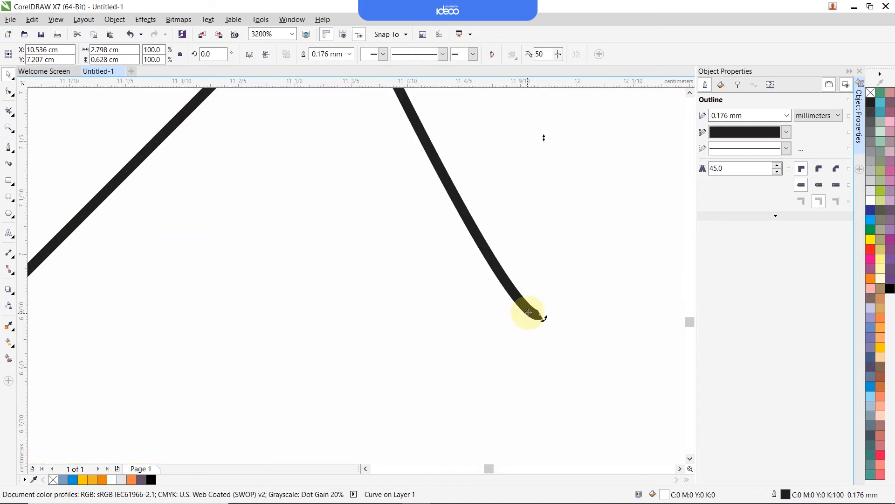
{"action": "scroll", "coordinate": [536, 305], "scroll_direction": "down", "scroll_amount": 3}
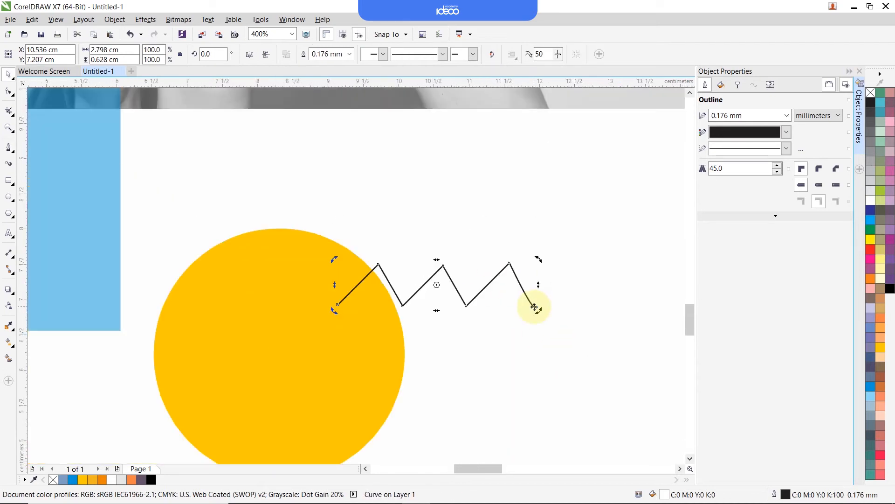
{"action": "scroll", "coordinate": [536, 306], "scroll_direction": "up", "scroll_amount": 3}
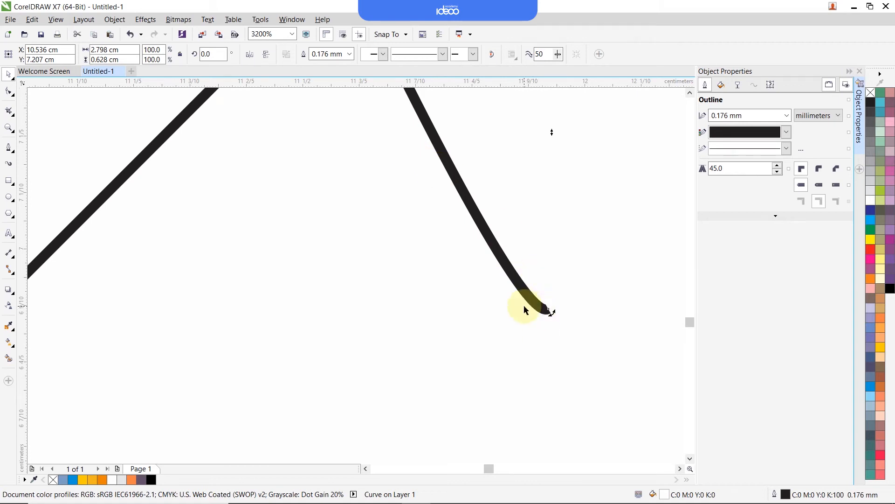
{"action": "scroll", "coordinate": [527, 300], "scroll_direction": "down", "scroll_amount": 3}
{"action": "scroll", "coordinate": [527, 296], "scroll_direction": "down", "scroll_amount": 3}
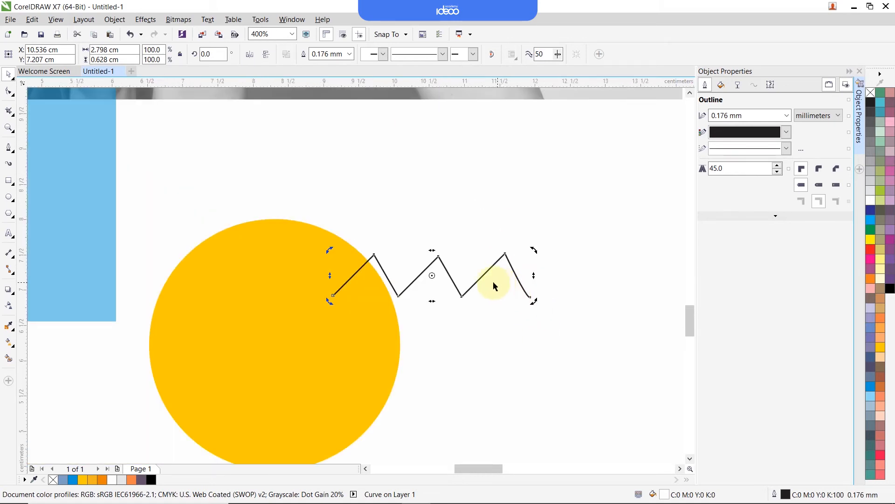
{"action": "scroll", "coordinate": [489, 275], "scroll_direction": "up", "scroll_amount": 1}
{"action": "key", "text": "F10"}
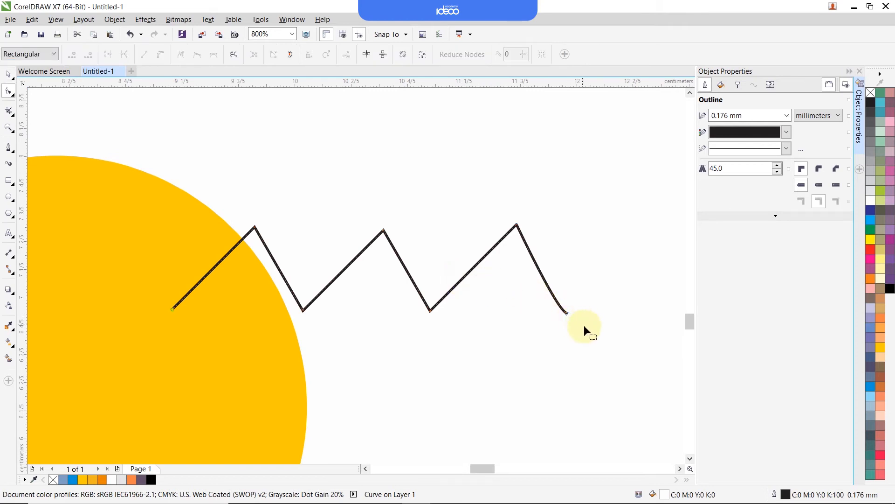
{"action": "left_click_drag", "start_coordinate": [616, 352], "coordinate": [124, 150]}
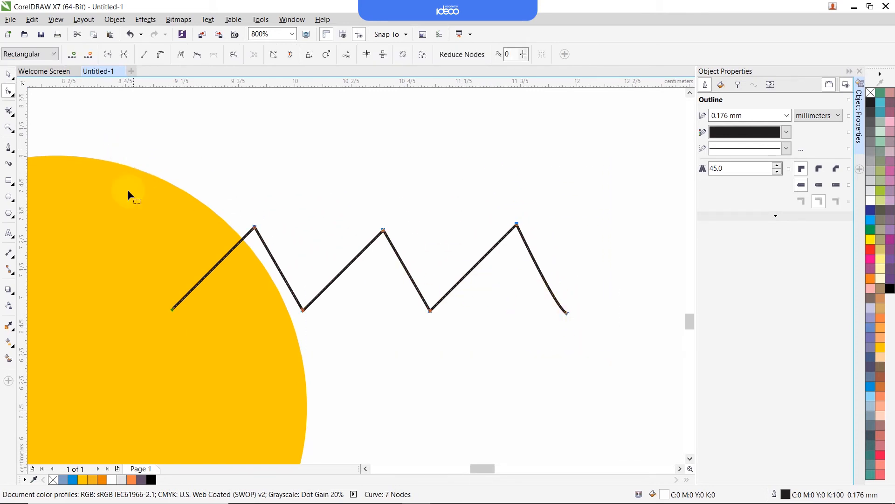
{"action": "left_click", "coordinate": [144, 61]}
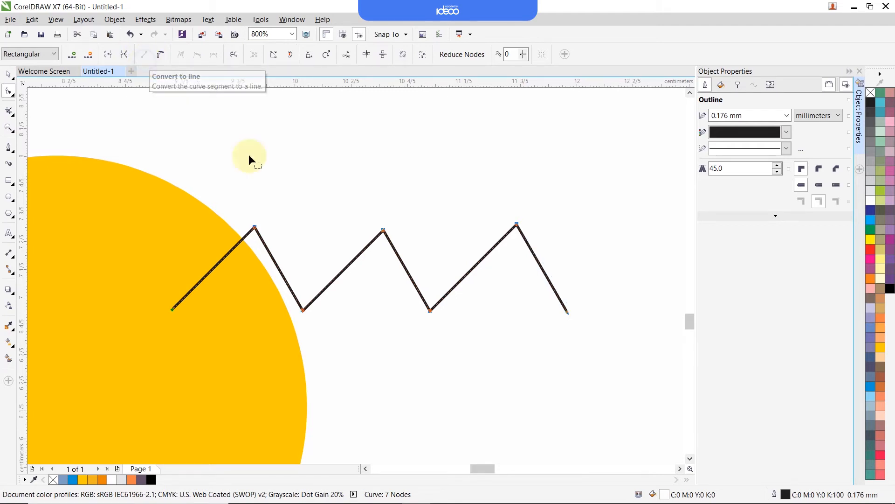
Step: Move the zigzag line left so it overlaps more of the small yellow circle
{"action": "left_click", "coordinate": [332, 179]}
{"action": "scroll", "coordinate": [335, 185], "scroll_direction": "down", "scroll_amount": 2}
{"action": "scroll", "coordinate": [335, 188], "scroll_direction": "down", "scroll_amount": 2}
{"action": "left_click", "coordinate": [295, 204]}
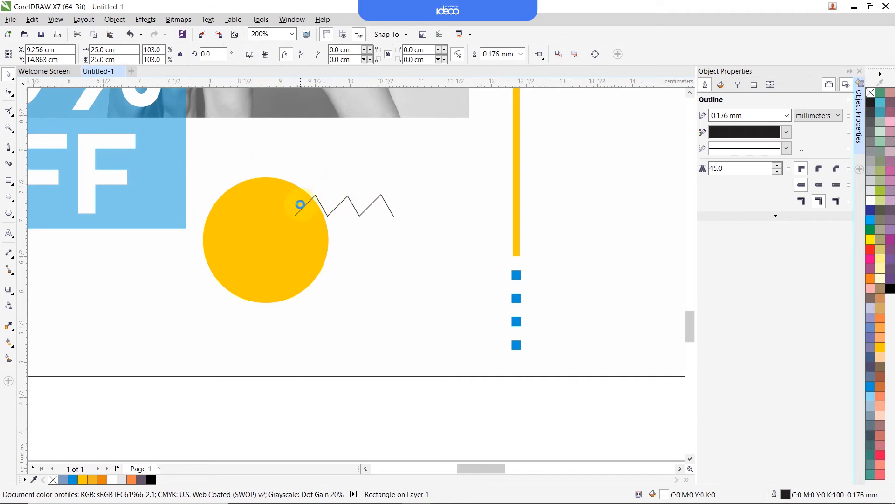
{"action": "scroll", "coordinate": [300, 202], "scroll_direction": "up", "scroll_amount": 2}
{"action": "left_click_drag", "start_coordinate": [332, 187], "coordinate": [289, 187]}
Step: Thicken the zigzag's outline, colour it orange, and give it round line caps and round corners
{"action": "left_click", "coordinate": [786, 115]}
{"action": "left_click", "coordinate": [746, 212]}
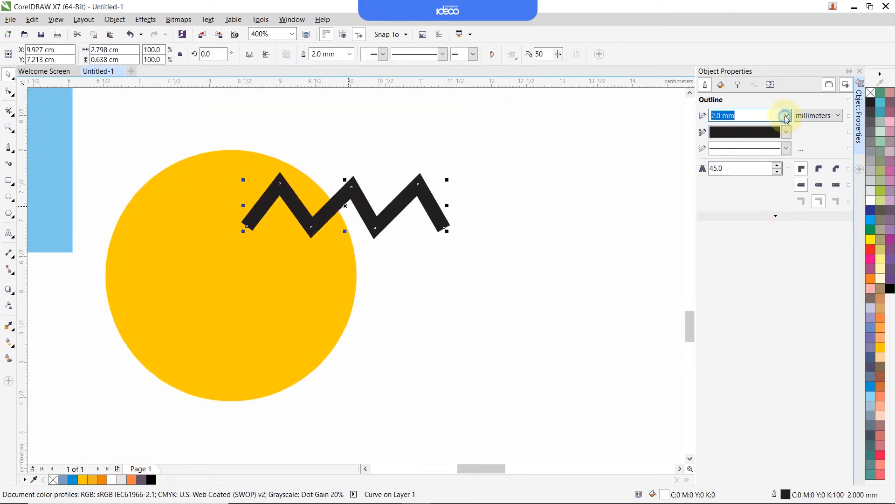
{"action": "left_click", "coordinate": [786, 115]}
{"action": "left_click", "coordinate": [747, 202]}
{"action": "right_click", "coordinate": [880, 317]}
{"action": "left_click", "coordinate": [818, 185]}
{"action": "left_click", "coordinate": [819, 168]}
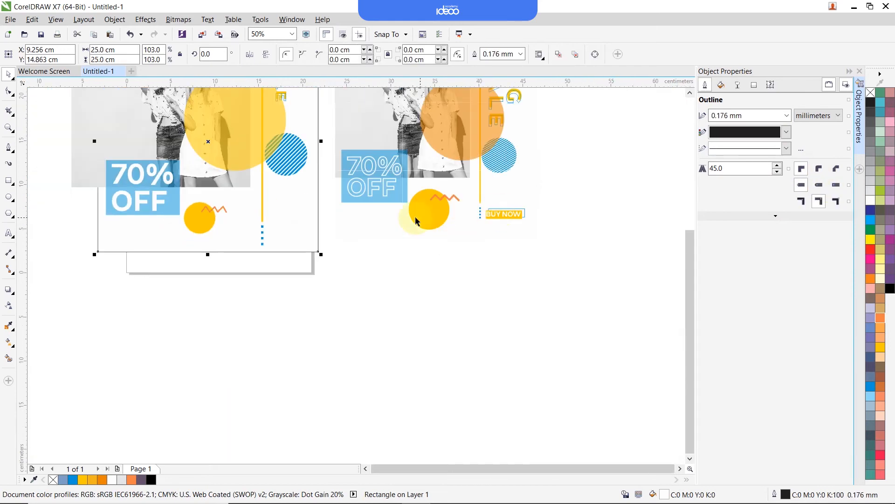
Step: Draw a button rectangle about 4.84 by 1.32 cm beside the blue squares, fill it deep yellow and remove its outline
{"action": "scroll", "coordinate": [420, 211], "scroll_direction": "up", "scroll_amount": 2}
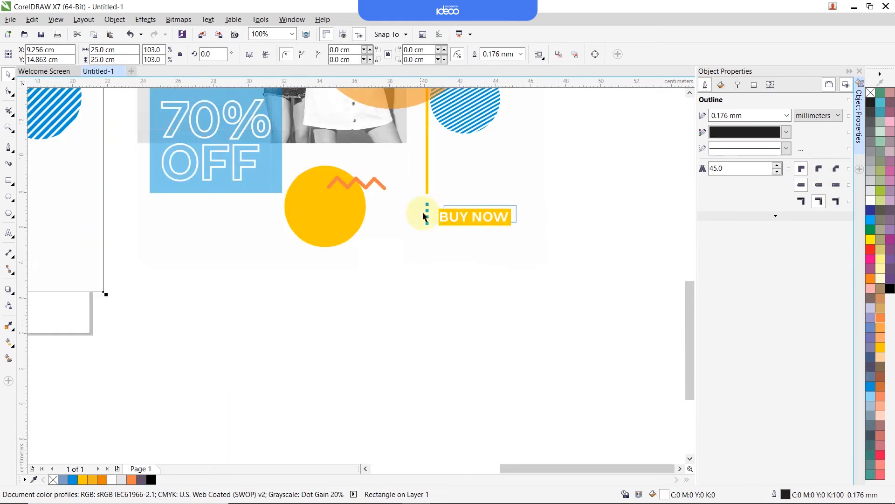
{"action": "scroll", "coordinate": [150, 259], "scroll_direction": "left", "scroll_amount": 3}
{"action": "mouse_move", "coordinate": [156, 247]}
{"action": "left_mouse_down"}
{"action": "mouse_move", "coordinate": [242, 272]}
{"action": "mouse_move", "coordinate": [214, 241]}
{"action": "left_mouse_up"}
{"action": "scroll", "coordinate": [166, 265], "scroll_direction": "up", "scroll_amount": 2}
{"action": "left_click", "coordinate": [82, 479]}
{"action": "right_click", "coordinate": [53, 479]}
Step: Copy the button rectangle slightly up and to the right as an unfilled frame with a thin sky blue outline
{"action": "left_click", "coordinate": [8, 73]}
{"action": "right_click", "coordinate": [214, 241]}
{"action": "right_click", "coordinate": [73, 479]}
{"action": "left_click", "coordinate": [787, 115]}
{"action": "left_click", "coordinate": [728, 184]}
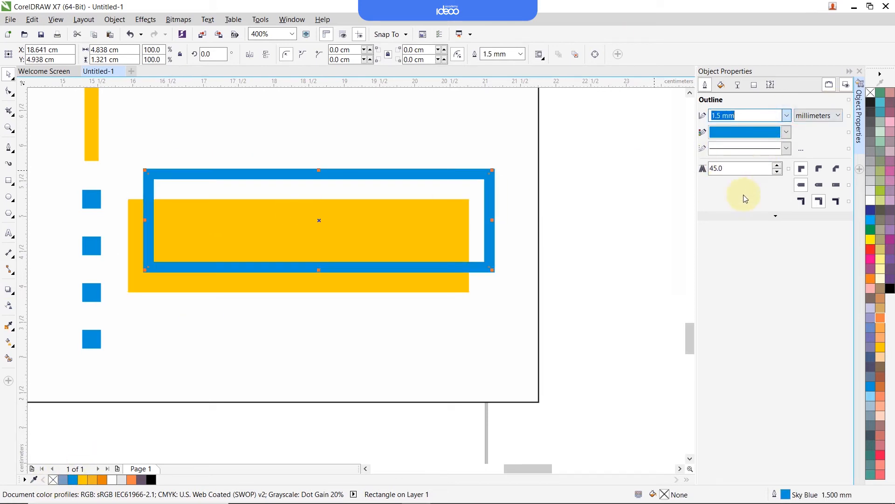
{"action": "left_click", "coordinate": [787, 115]}
{"action": "left_click", "coordinate": [733, 183]}
Step: Bring the yellow button rectangle to the front of the page, over the blue frame
{"action": "left_click", "coordinate": [129, 210]}
{"action": "right_click", "coordinate": [185, 281]}
{"action": "mouse_move", "coordinate": [249, 382]}
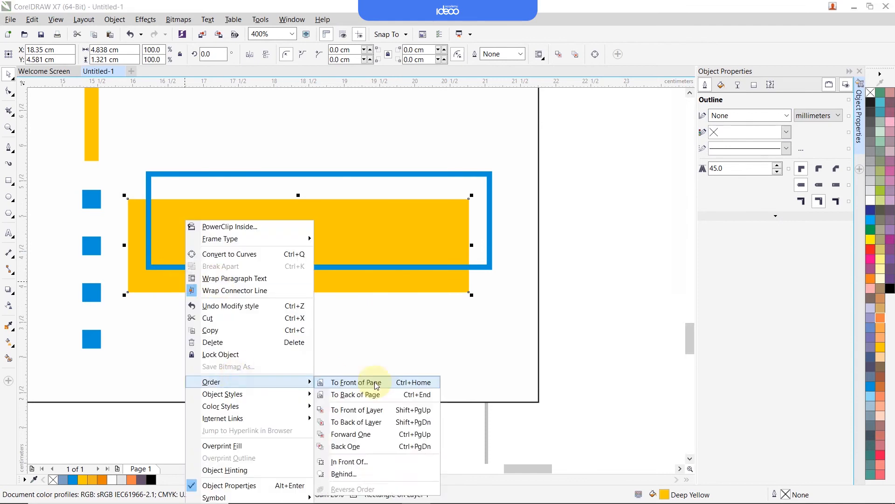
{"action": "left_click", "coordinate": [374, 385]}
Step: Add the white bold text "BUY NOW" and place it centred on the yellow button rectangle
{"action": "left_click", "coordinate": [8, 233]}
{"action": "left_click", "coordinate": [179, 250]}
{"action": "type", "text": "BUY NOW"}
{"action": "left_click", "coordinate": [8, 74]}
{"action": "left_click", "coordinate": [338, 54]}
{"action": "left_click", "coordinate": [278, 82]}
{"action": "left_click_drag", "start_coordinate": [329, 224], "coordinate": [294, 245]}
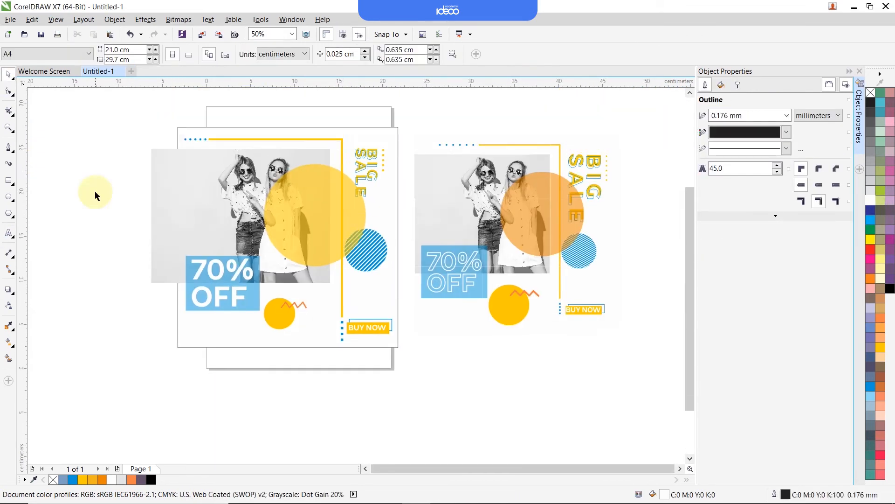
Step: PowerClip the grayscale photo of the two women inside the 25 cm design square
{"action": "scroll", "coordinate": [94, 191], "scroll_direction": "up", "scroll_amount": 3}
{"action": "left_click", "coordinate": [258, 162]}
{"action": "left_click_drag", "start_coordinate": [237, 160], "coordinate": [258, 153]}
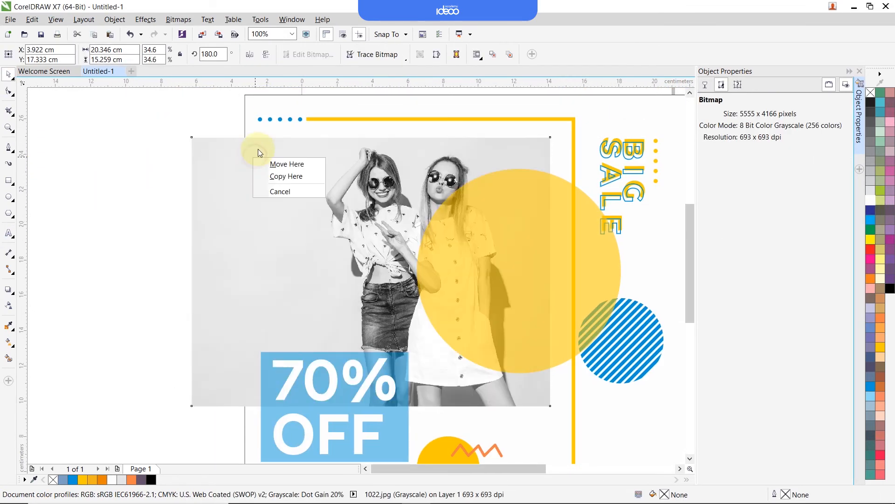
{"action": "left_click", "coordinate": [244, 165]}
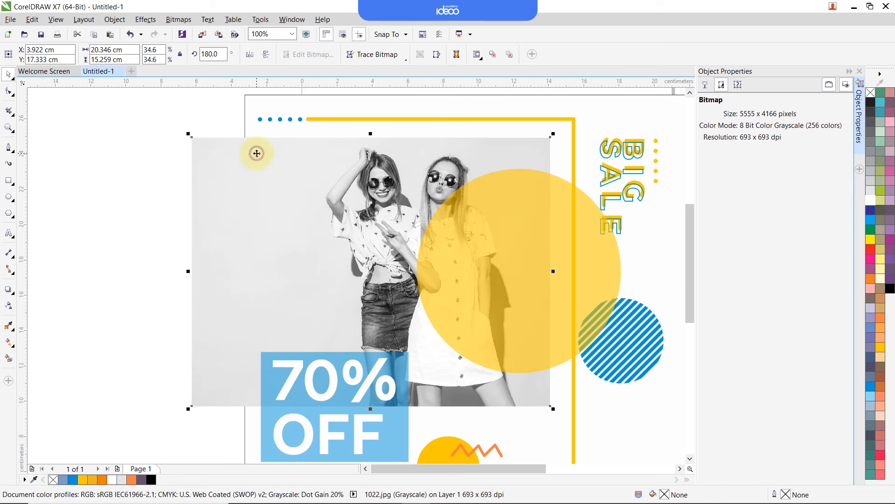
{"action": "right_click", "coordinate": [256, 153]}
{"action": "left_click", "coordinate": [272, 161]}
{"action": "left_click", "coordinate": [255, 95]}
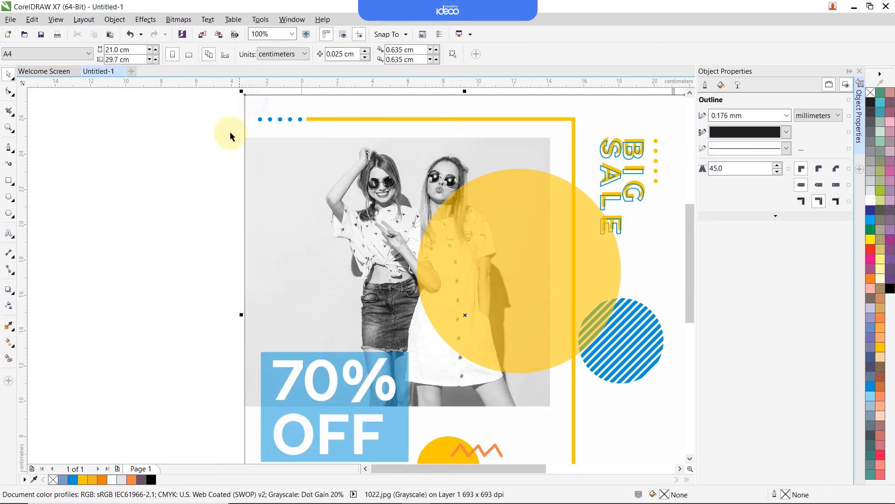
Step: Select all the remaining design elements over the square and PowerClip them inside the 25 cm square
{"action": "scroll", "coordinate": [203, 144], "scroll_direction": "down", "scroll_amount": 2}
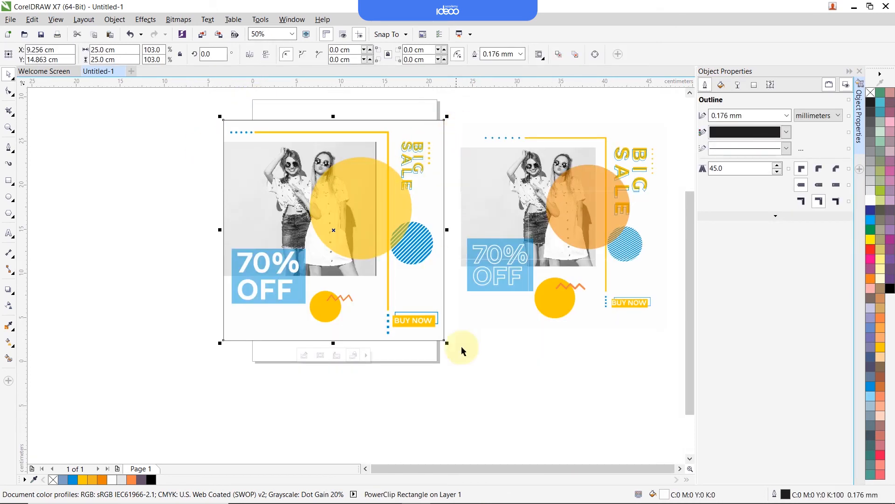
{"action": "left_click_drag", "start_coordinate": [357, 289], "coordinate": [166, 124]}
{"action": "right_click", "coordinate": [409, 161]}
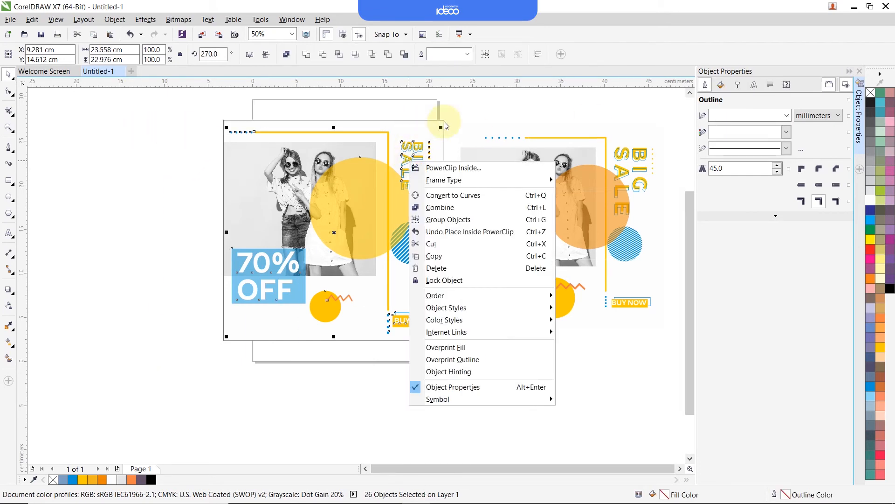
{"action": "left_click", "coordinate": [424, 168]}
{"action": "left_click", "coordinate": [490, 182]}
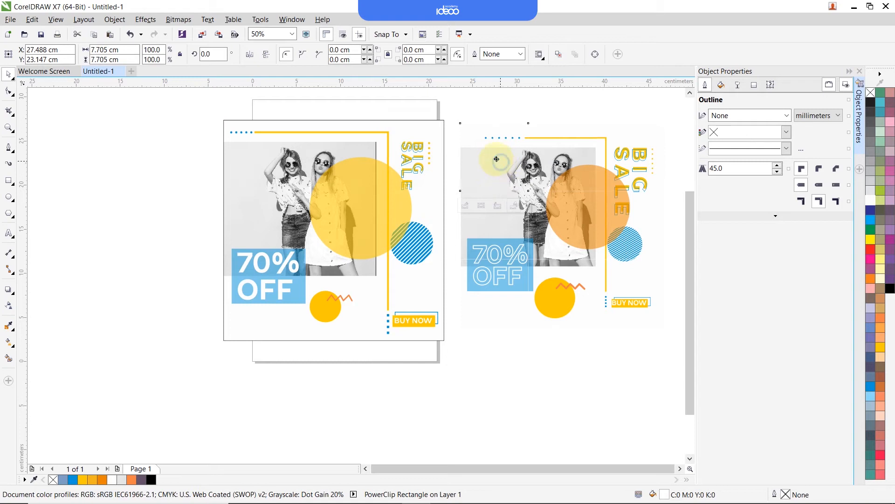
Step: Move several tiles of the reference design apart to show its grid split, and undo the moves
{"action": "left_click_drag", "start_coordinate": [497, 159], "coordinate": [469, 141]}
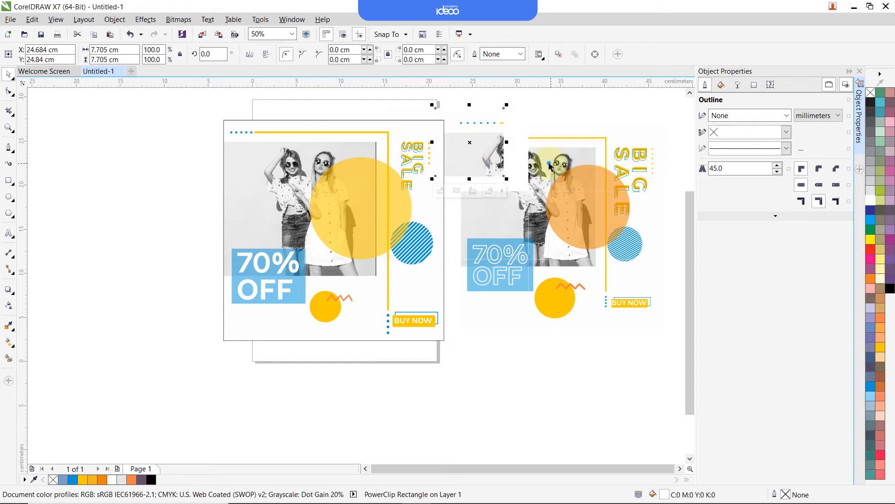
{"action": "left_click_drag", "start_coordinate": [549, 162], "coordinate": [537, 135]}
{"action": "left_click_drag", "start_coordinate": [620, 163], "coordinate": [643, 136]}
{"action": "left_click_drag", "start_coordinate": [619, 222], "coordinate": [661, 217]}
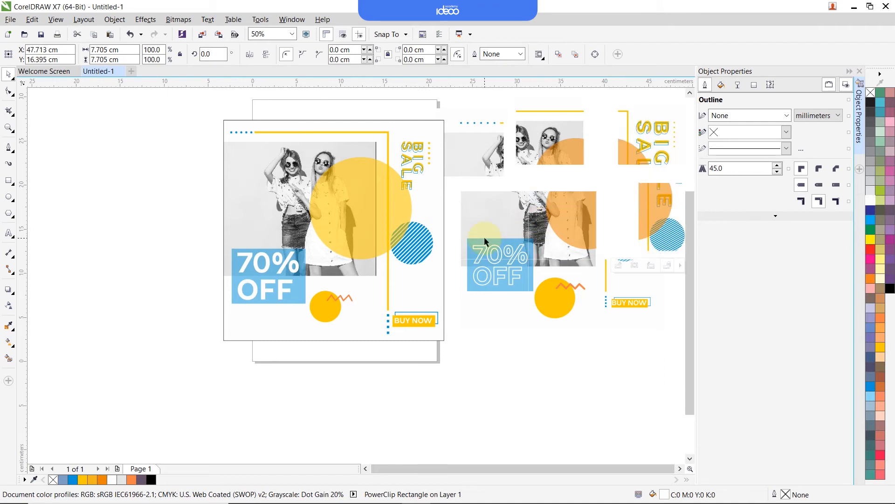
{"action": "key", "text": "ctrl+z"}
{"action": "key", "text": "ctrl+z"}
{"action": "key", "text": "ctrl+z"}
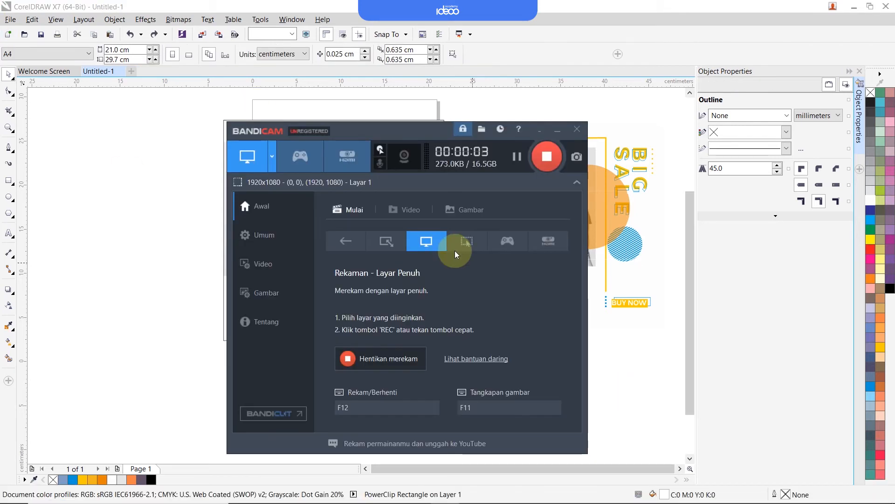
{"action": "left_click", "coordinate": [633, 379]}
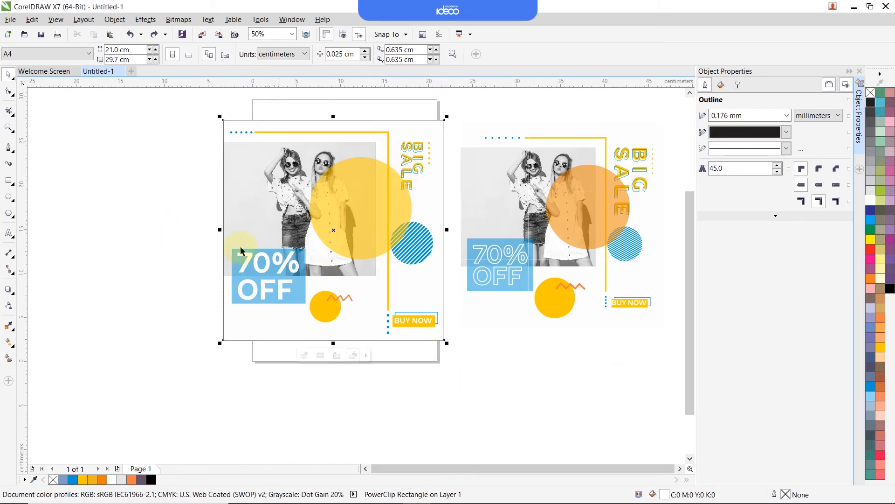
{"action": "left_click_drag", "start_coordinate": [457, 210], "coordinate": [460, 214]}
{"action": "left_click_drag", "start_coordinate": [358, 194], "coordinate": [425, 215]}
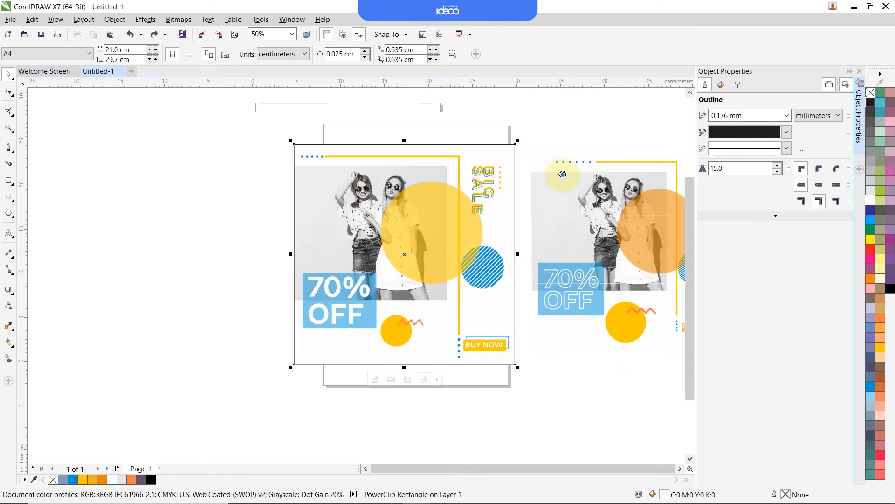
{"action": "left_click_drag", "start_coordinate": [563, 175], "coordinate": [663, 199]}
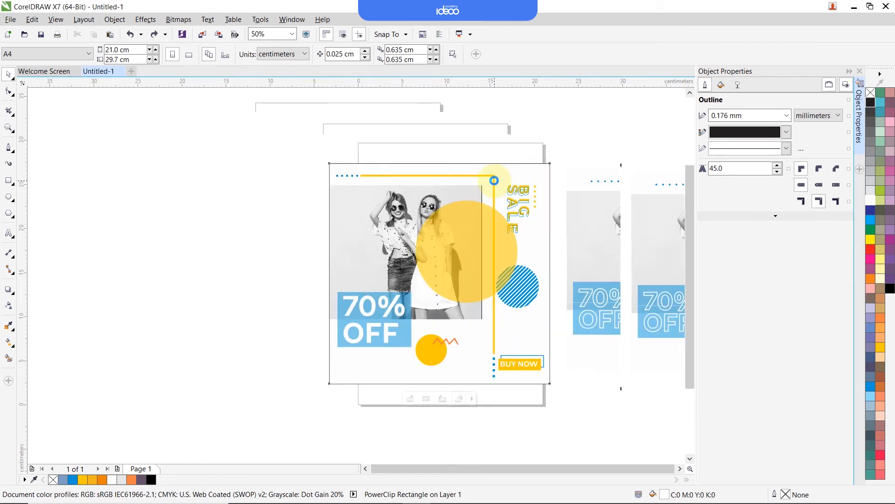
{"action": "left_click_drag", "start_coordinate": [551, 208], "coordinate": [461, 193]}
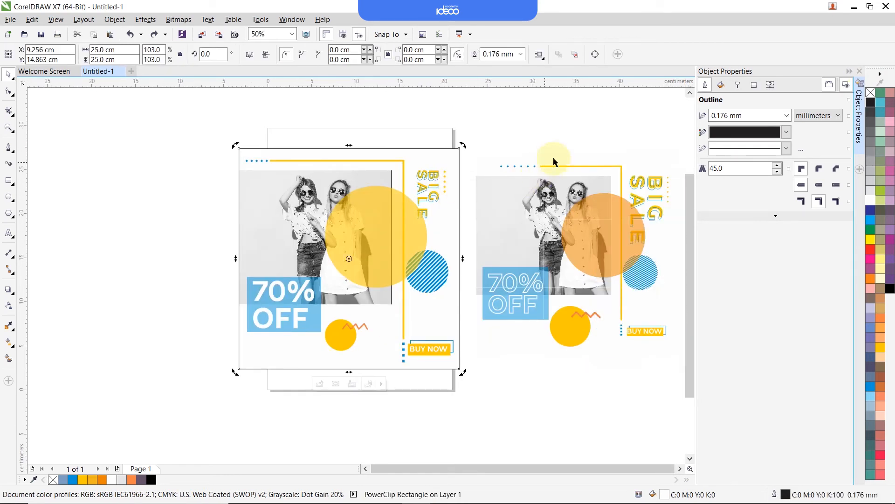
Step: Select all nine tiles of the reference design beside the finished design and delete them
{"action": "left_click_drag", "start_coordinate": [679, 145], "coordinate": [453, 402]}
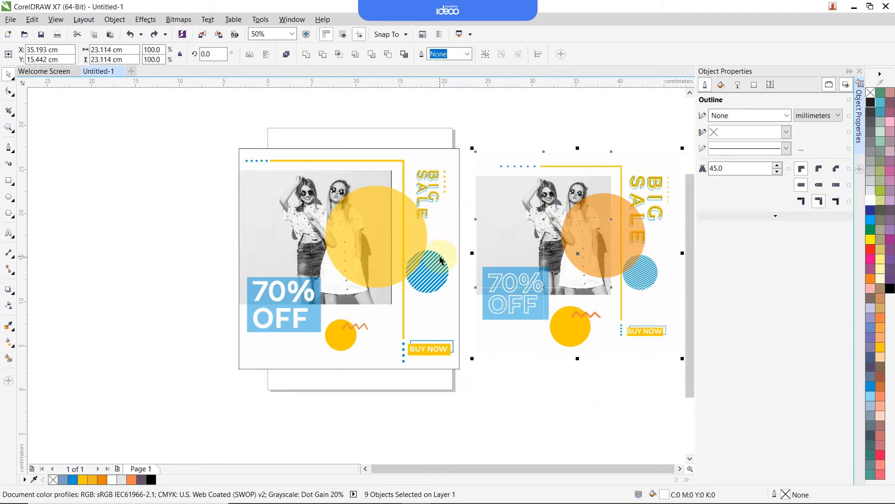
{"action": "key", "text": "Delete"}
{"action": "left_click", "coordinate": [9, 181]}
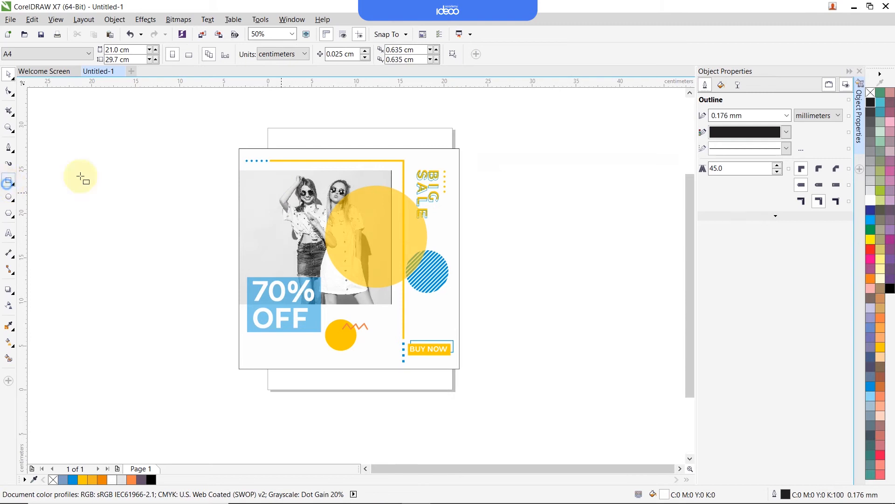
{"action": "key", "text": "ctrl+z"}
{"action": "key", "text": "Delete"}
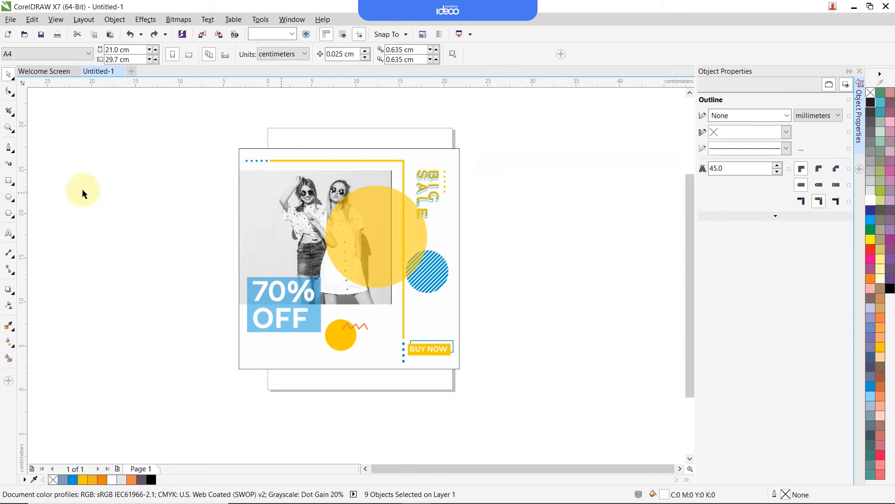
Step: Draw a square in the empty area beside the design and set its width and height to 8 cm
{"action": "left_click", "coordinate": [9, 181]}
{"action": "scroll", "coordinate": [111, 158], "scroll_direction": "left", "scroll_amount": 5}
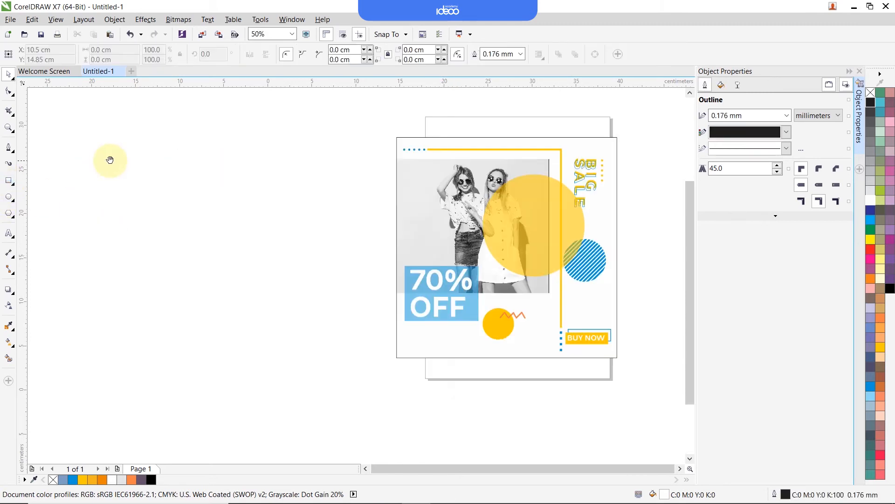
{"action": "mouse_move", "coordinate": [225, 149]}
{"action": "left_mouse_down"}
{"action": "mouse_move", "coordinate": [281, 192]}
{"action": "mouse_move", "coordinate": [261, 184]}
{"action": "left_mouse_up"}
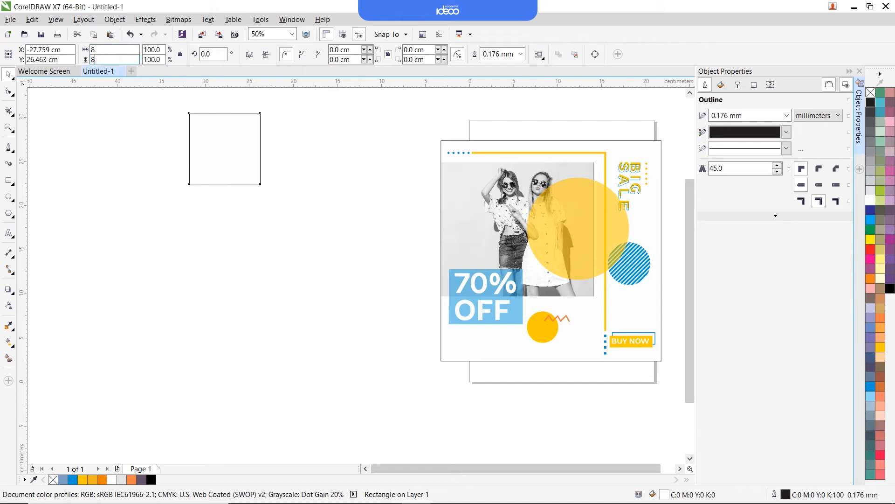
{"action": "key", "text": "Return"}
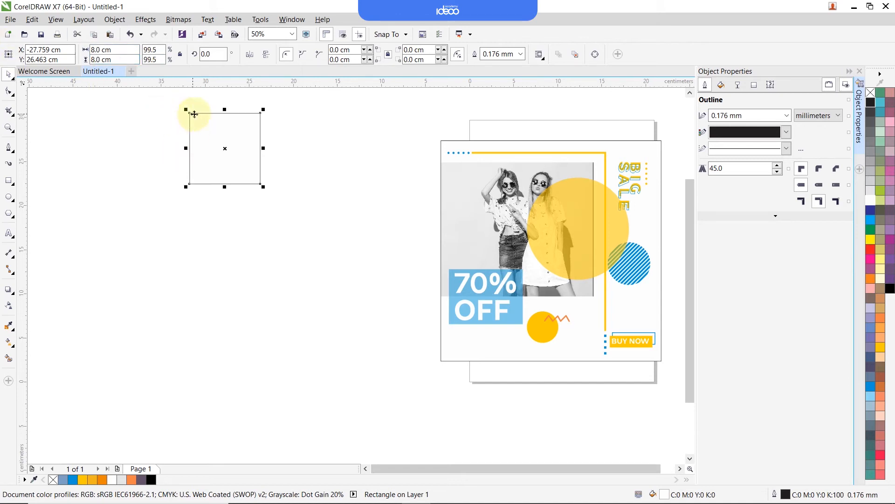
Step: Copy the 8 cm square twice to the right, edge to edge, to make a row of three
{"action": "left_click_drag", "start_coordinate": [205, 109], "coordinate": [251, 113]}
{"action": "left_click_drag", "start_coordinate": [192, 114], "coordinate": [261, 123]}
{"action": "right_click", "coordinate": [263, 123]}
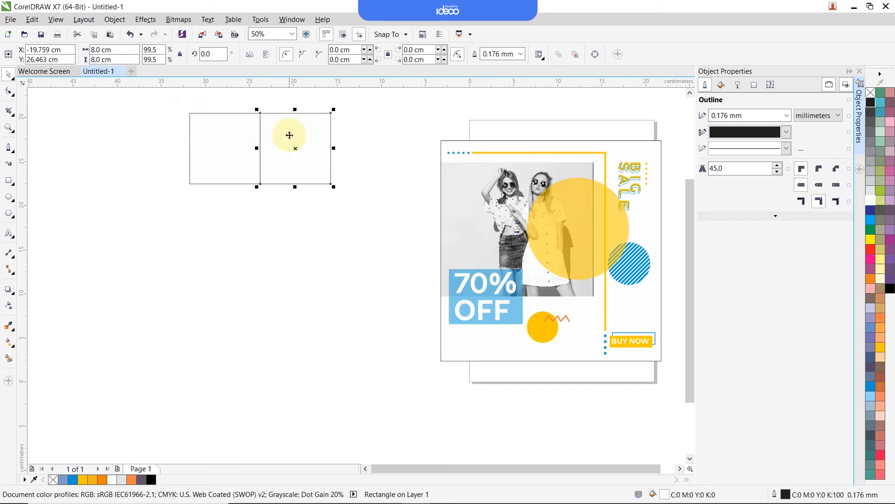
{"action": "key", "text": "ctrl+r"}
Step: Select the row of three squares and copy it twice downward, edge to edge, to form a 3 by 3 grid
{"action": "left_click_drag", "start_coordinate": [418, 102], "coordinate": [129, 210]}
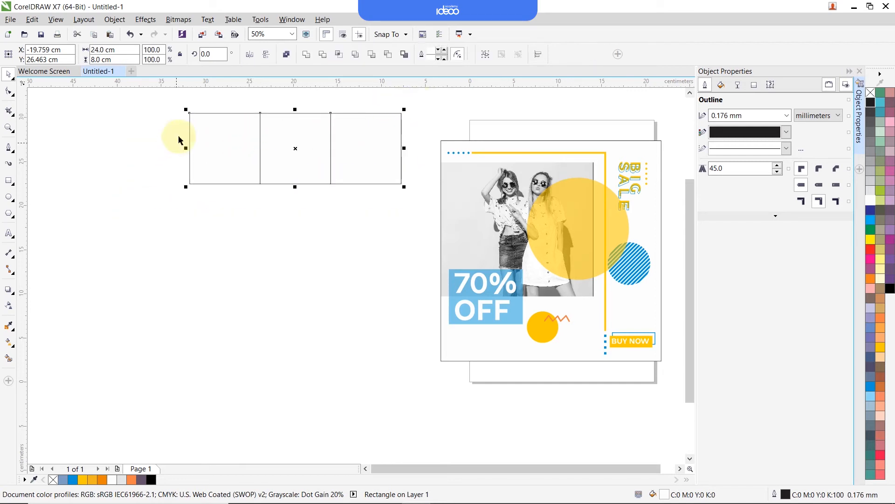
{"action": "left_click_drag", "start_coordinate": [189, 116], "coordinate": [192, 184]}
{"action": "right_click", "coordinate": [191, 184]}
{"action": "key", "text": "ctrl+r"}
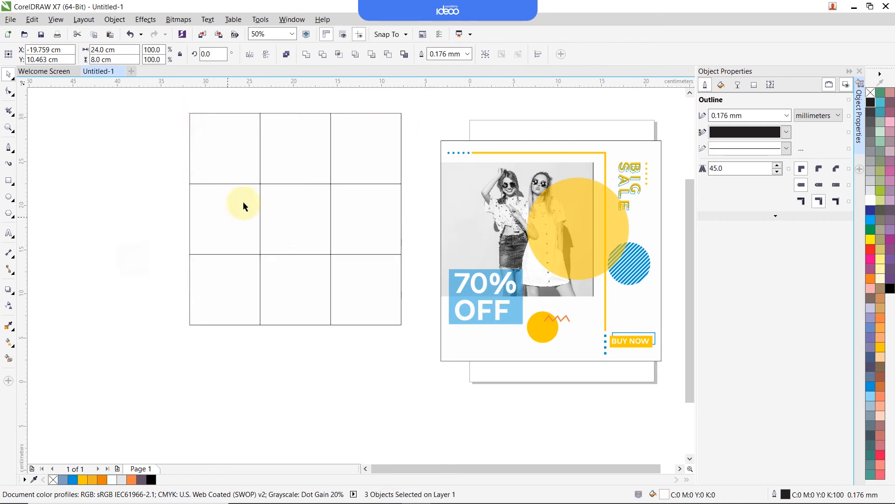
Step: Align the whole grid to the design's top-left corner, scale it to 25 by 25 cm, and move it back beside the design
{"action": "left_click_drag", "start_coordinate": [180, 104], "coordinate": [434, 354]}
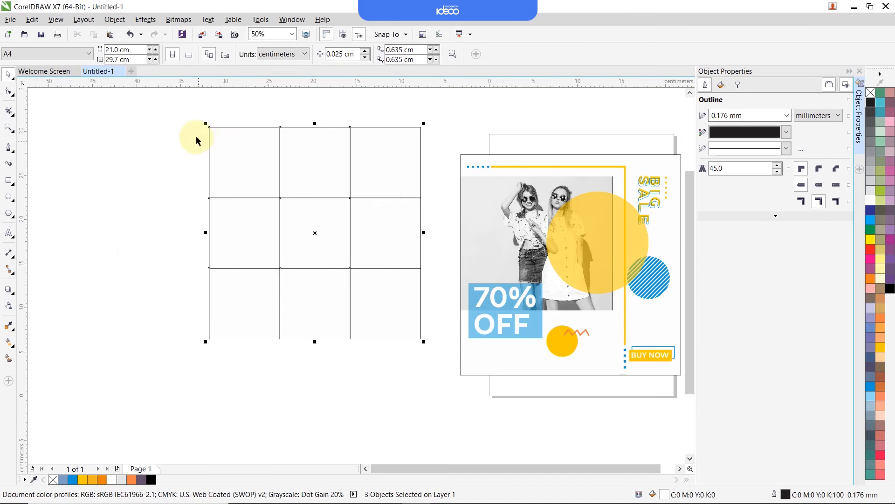
{"action": "left_click_drag", "start_coordinate": [209, 127], "coordinate": [461, 155]}
{"action": "left_click_drag", "start_coordinate": [517, 213], "coordinate": [499, 228]}
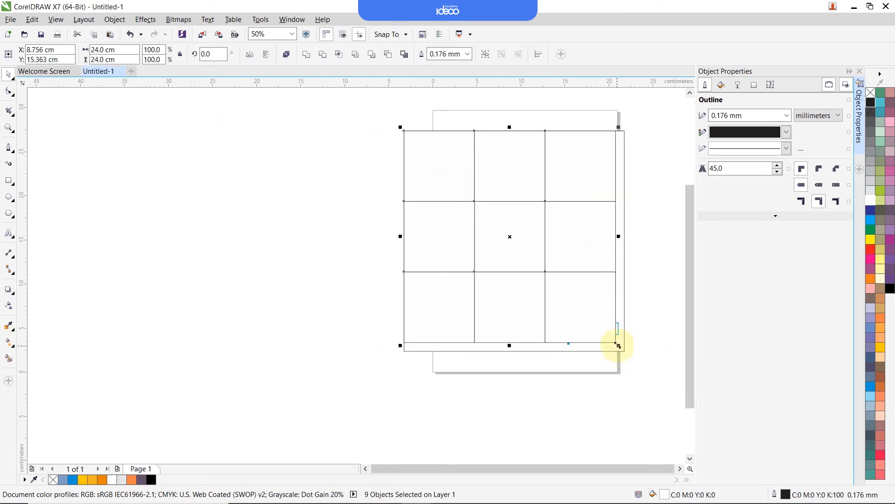
{"action": "left_click_drag", "start_coordinate": [617, 343], "coordinate": [627, 353]}
{"action": "left_click_drag", "start_coordinate": [524, 238], "coordinate": [317, 251]}
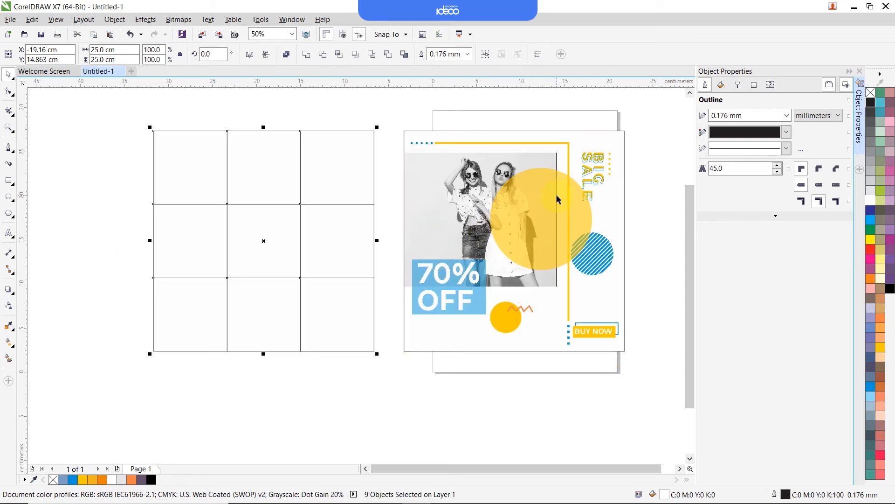
Step: Move the grid's lower two rows of squares aside to the left, leaving the first row in place
{"action": "left_click", "coordinate": [557, 195]}
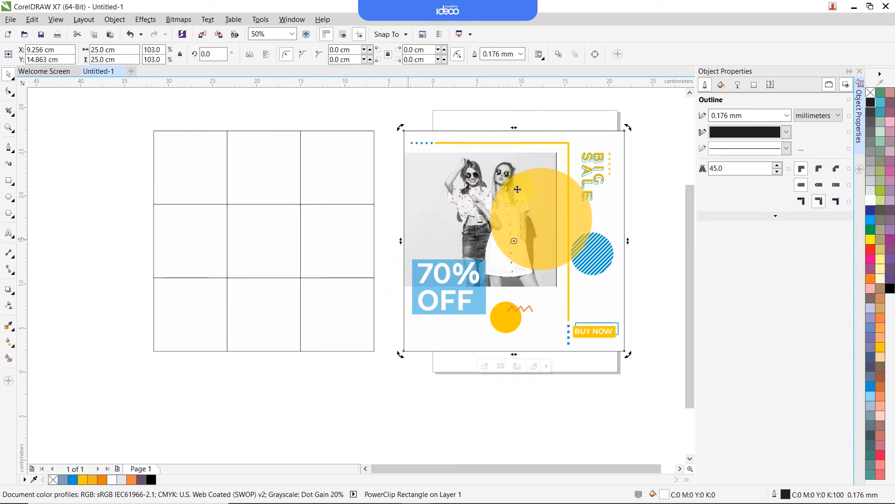
{"action": "scroll", "coordinate": [348, 400], "scroll_direction": "left", "scroll_amount": 3}
{"action": "left_click_drag", "start_coordinate": [444, 389], "coordinate": [98, 145]}
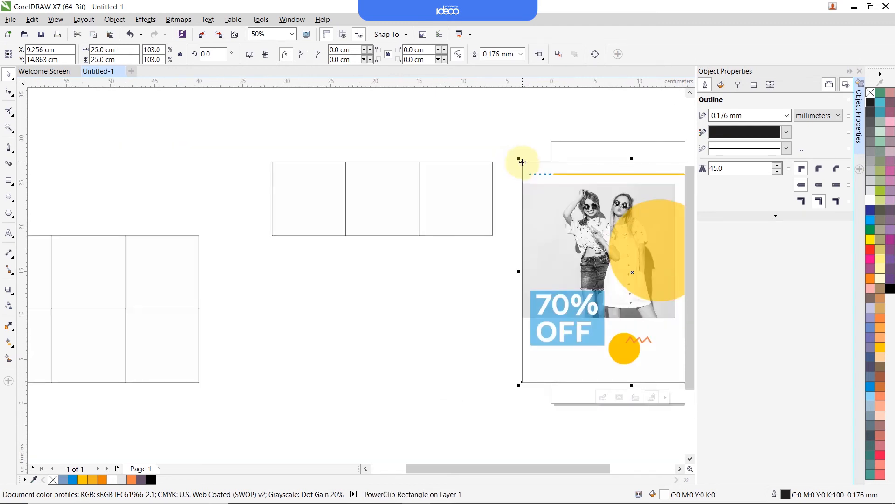
Step: Snap the design's top-left corner onto the top-left corner of the remaining row of squares and check the alignment
{"action": "left_click_drag", "start_coordinate": [522, 162], "coordinate": [272, 161]}
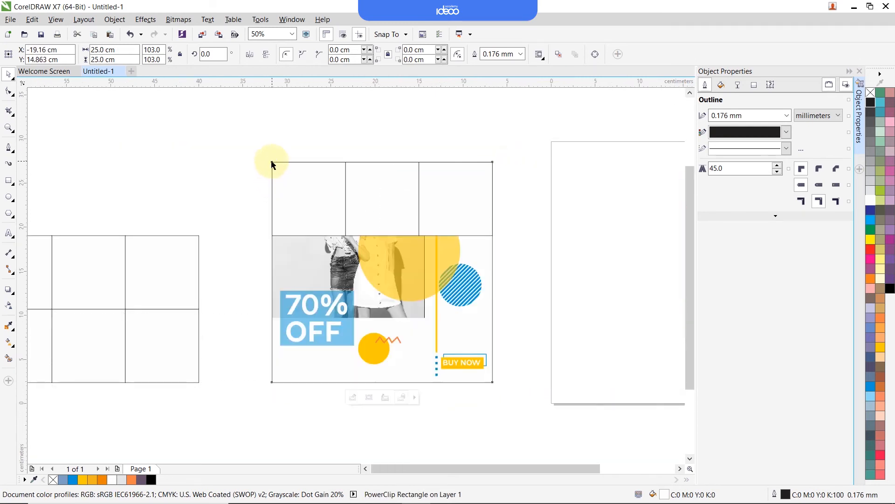
{"action": "scroll", "coordinate": [272, 164], "scroll_direction": "up", "scroll_amount": 6}
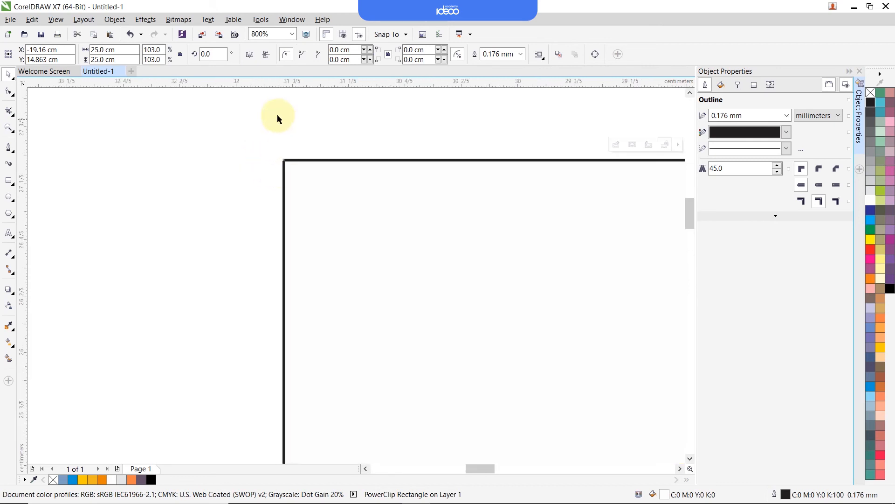
{"action": "scroll", "coordinate": [266, 146], "scroll_direction": "down", "scroll_amount": 5}
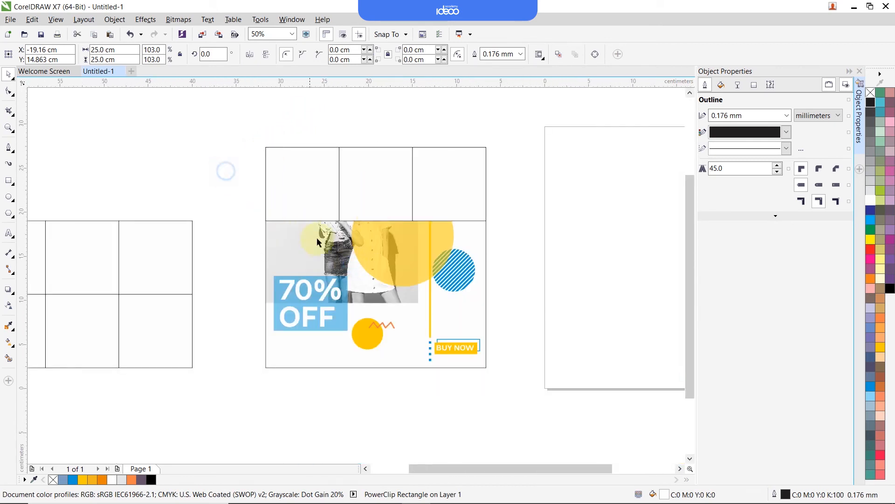
Step: PowerClip the complete design inside the first square of the top row
{"action": "left_click", "coordinate": [455, 250]}
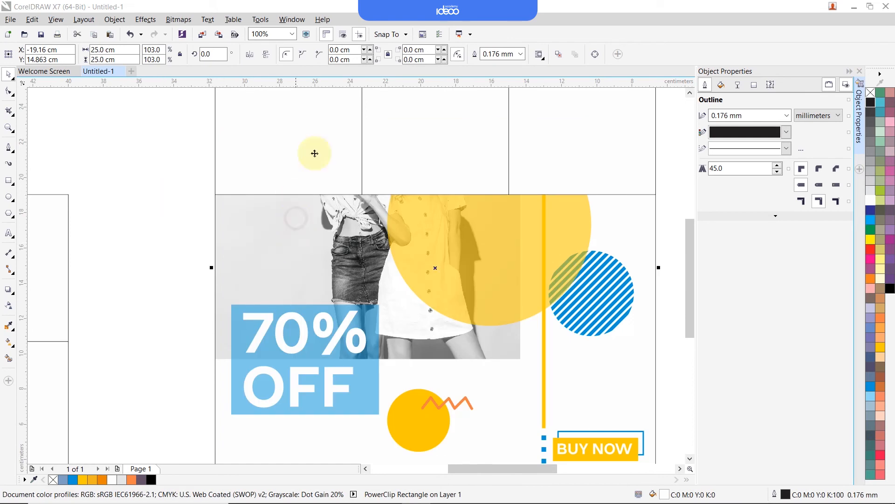
{"action": "right_click", "coordinate": [298, 172]}
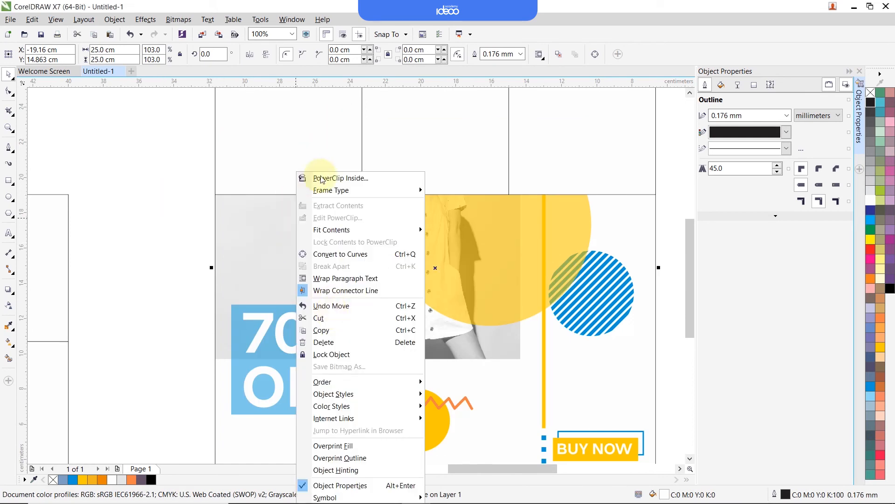
{"action": "left_click", "coordinate": [320, 177]}
{"action": "left_click", "coordinate": [338, 182]}
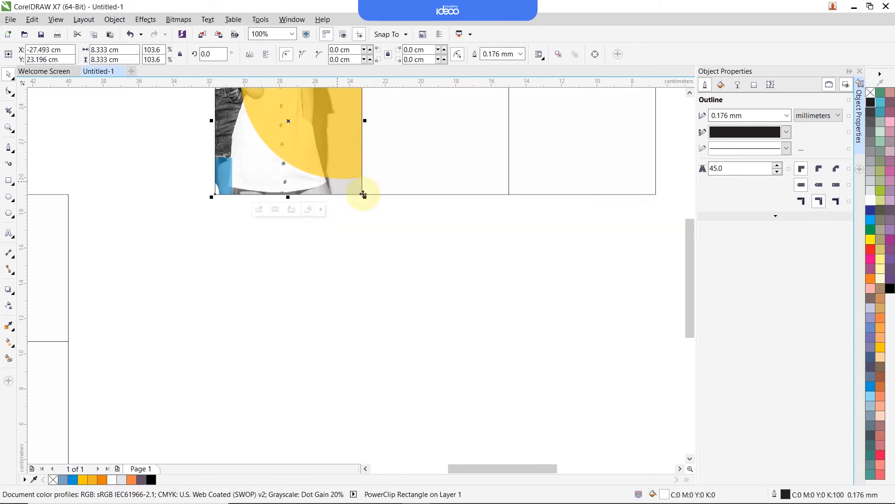
Step: Open the first square's PowerClip contents for editing and snap the design's top-left corner to the square's top-left corner
{"action": "left_click_drag", "start_coordinate": [363, 194], "coordinate": [358, 278]}
{"action": "scroll", "coordinate": [362, 197], "scroll_direction": "down", "scroll_amount": 1}
{"action": "double_click", "coordinate": [314, 188]}
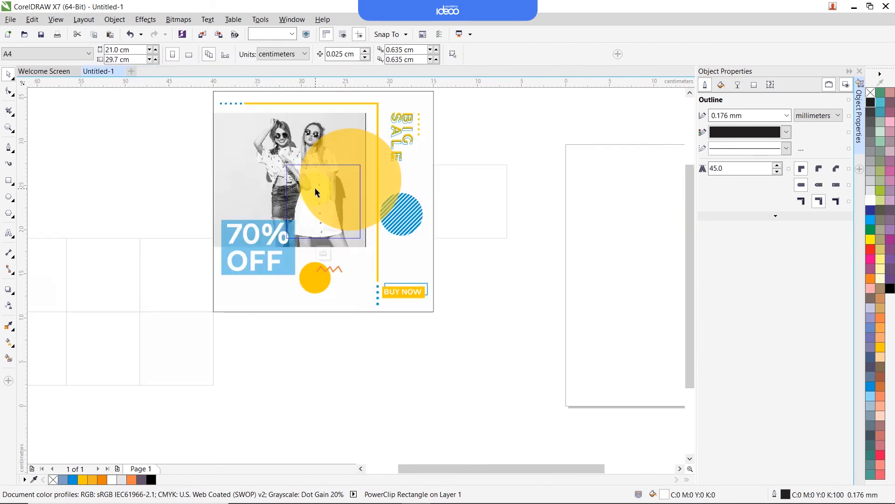
{"action": "left_click_drag", "start_coordinate": [211, 90], "coordinate": [286, 164]}
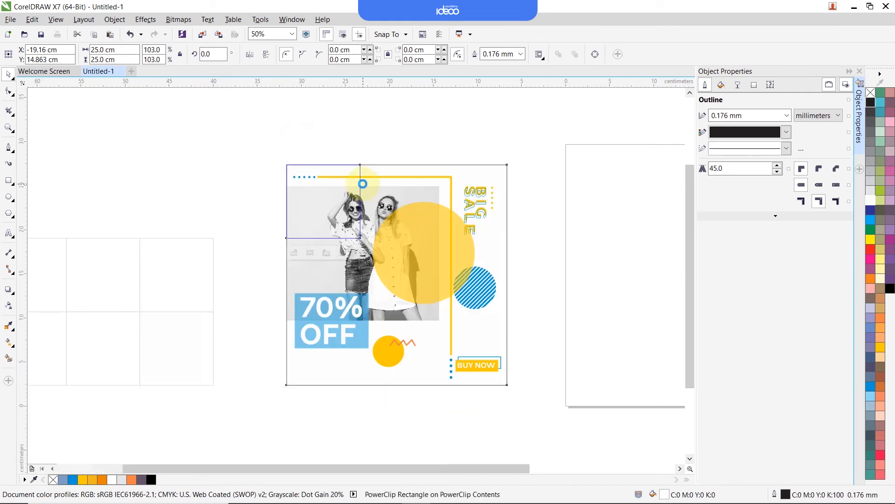
Step: Finish editing the first square's contents, and paste the complete design at the back of the layer behind the squares
{"action": "left_click", "coordinate": [363, 184], "text": "ctrl"}
{"action": "key", "text": "ctrl+v"}
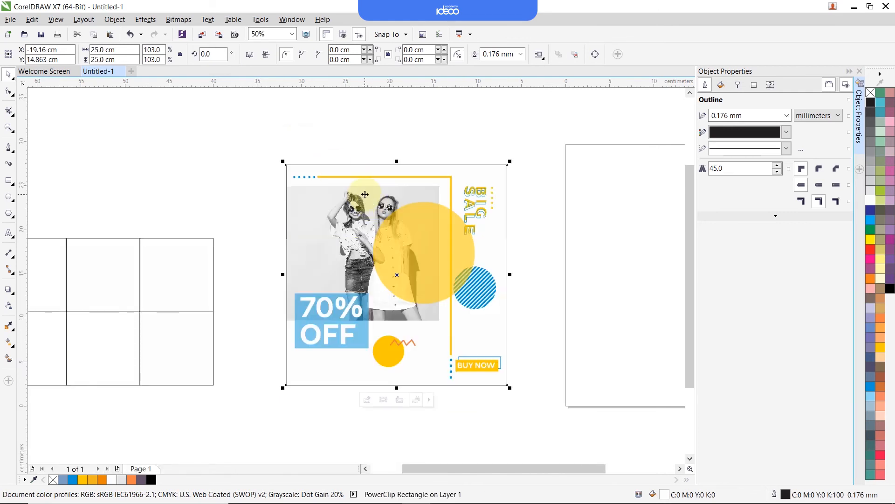
{"action": "key", "text": "Page_Down"}
{"action": "left_click", "coordinate": [517, 346]}
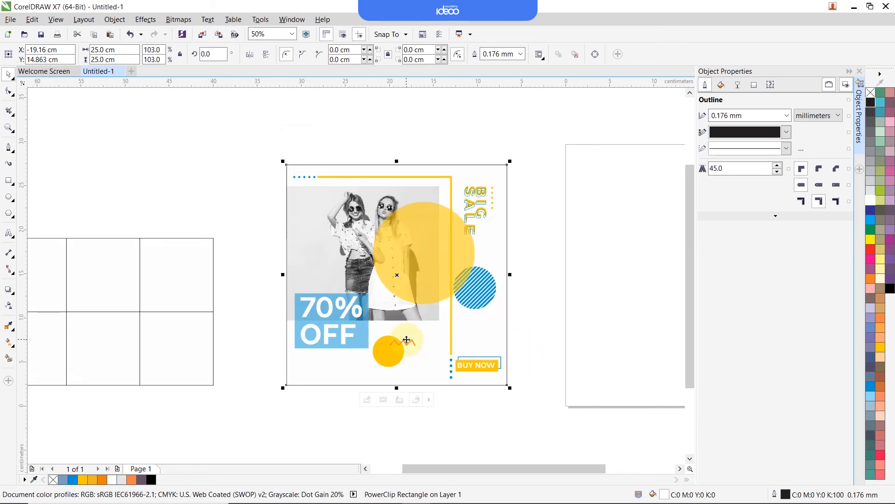
{"action": "right_click", "coordinate": [463, 368]}
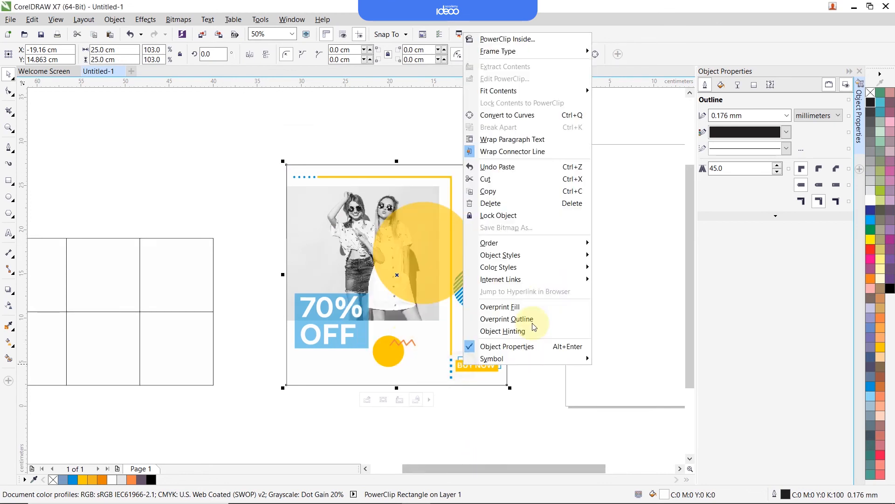
{"action": "left_click", "coordinate": [532, 241]}
{"action": "left_click", "coordinate": [643, 283]}
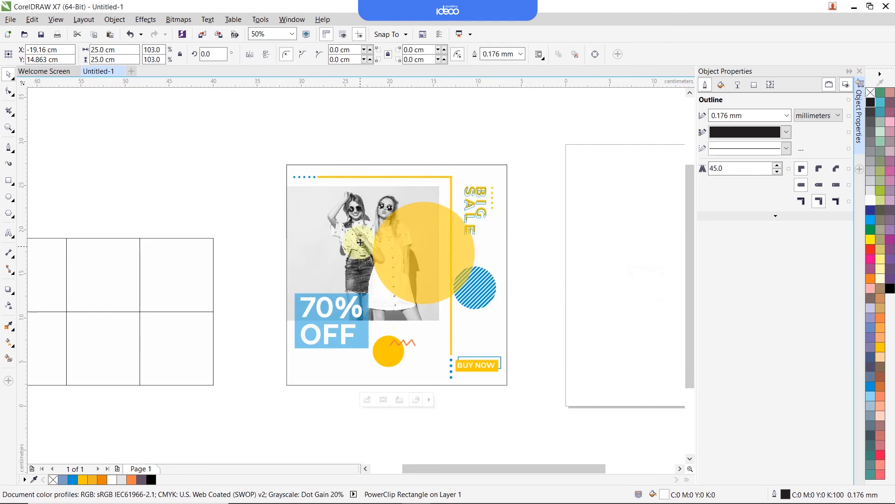
Step: PowerClip the pasted design inside the second square of the top row
{"action": "right_click", "coordinate": [387, 172]}
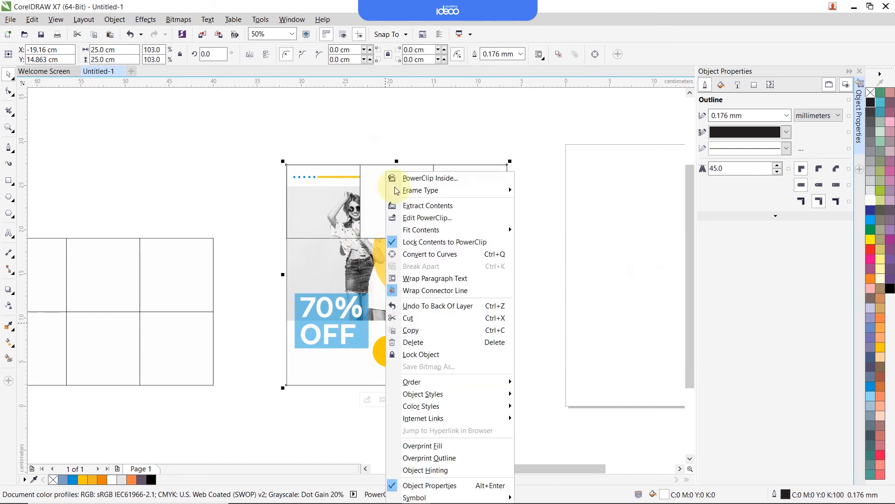
{"action": "left_click", "coordinate": [397, 178]}
{"action": "left_click", "coordinate": [399, 195]}
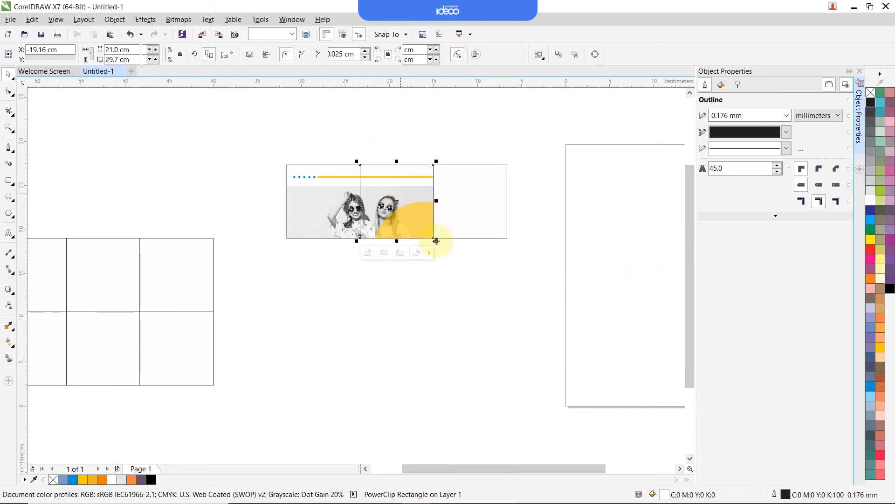
{"action": "left_click", "coordinate": [456, 292]}
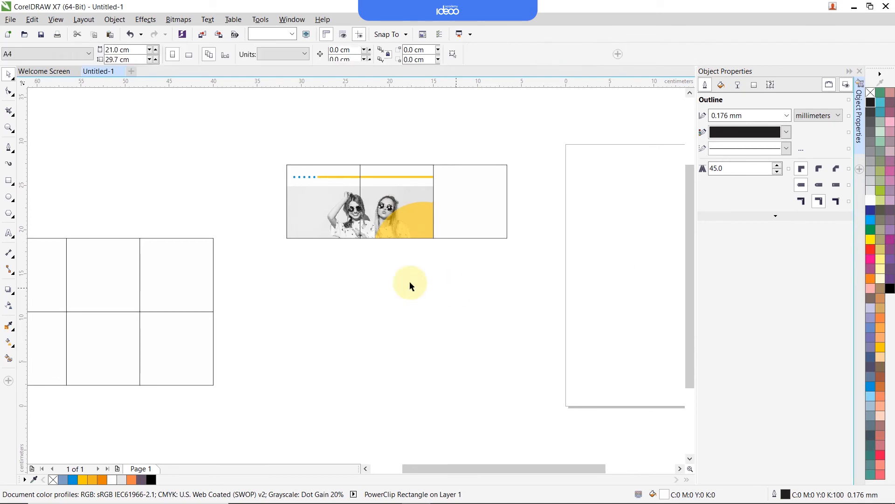
Step: Paste the design again at the back of the layer and PowerClip it inside the third square of the top row
{"action": "left_click", "coordinate": [456, 254]}
{"action": "right_click", "coordinate": [472, 329]}
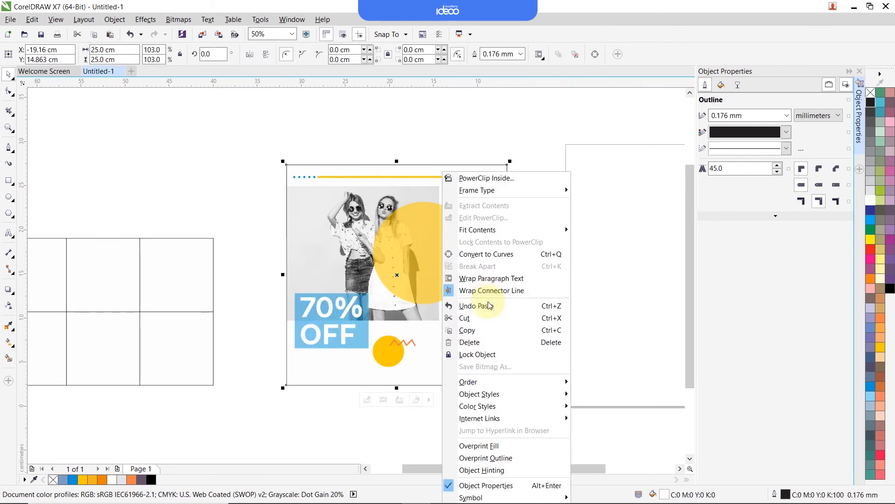
{"action": "mouse_move", "coordinate": [513, 382]}
{"action": "left_click", "coordinate": [613, 422]}
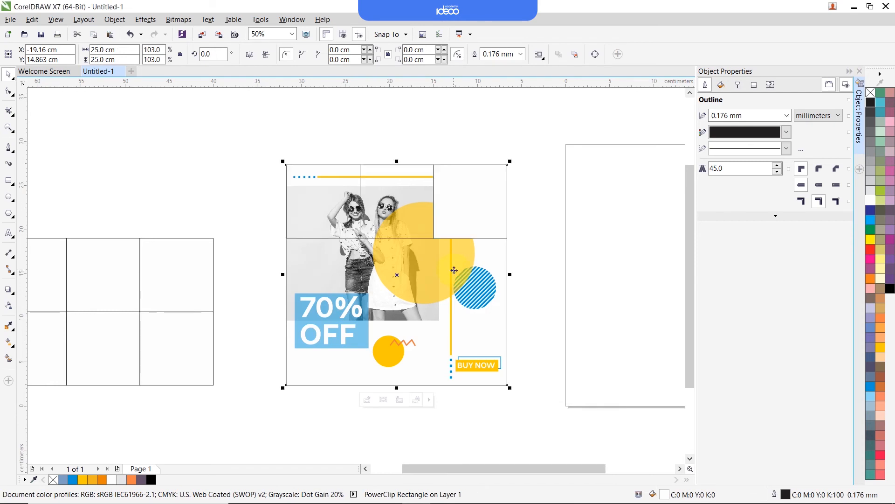
{"action": "right_click", "coordinate": [454, 270]}
{"action": "left_click", "coordinate": [482, 179]}
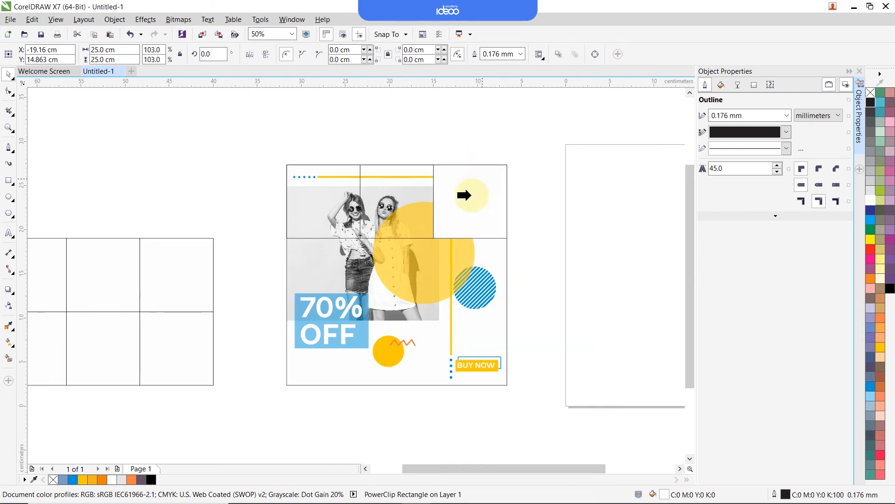
{"action": "left_click", "coordinate": [468, 198]}
{"action": "left_click", "coordinate": [283, 256]}
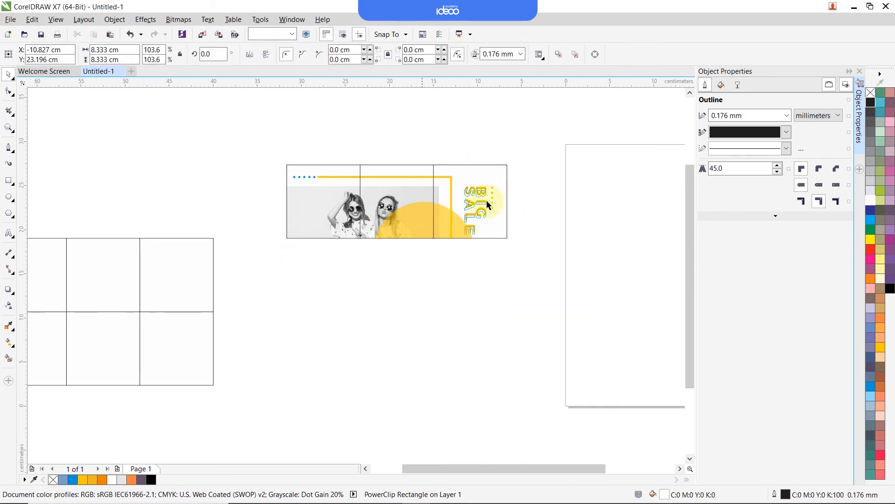
Step: Select the upper row of the two set-aside rows of squares and snap it directly beneath the filled top row
{"action": "left_click_drag", "start_coordinate": [230, 247], "coordinate": [278, 227]}
{"action": "left_click_drag", "start_coordinate": [294, 194], "coordinate": [37, 302]}
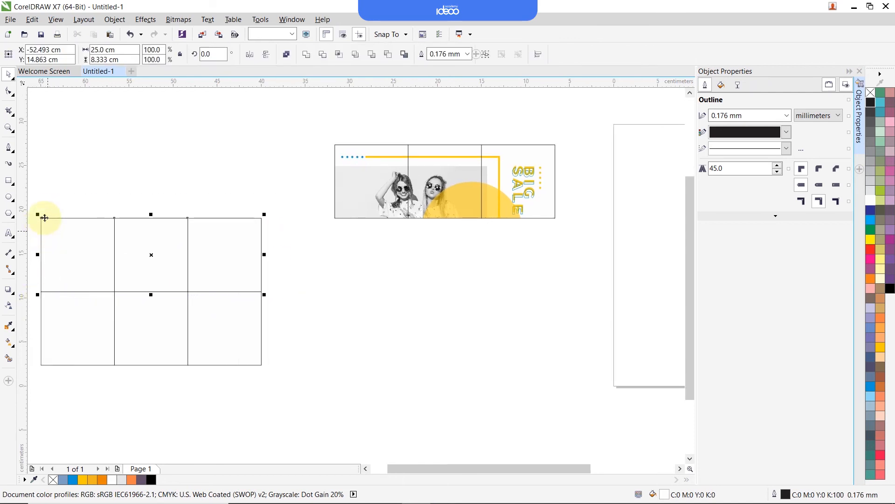
{"action": "left_click_drag", "start_coordinate": [41, 217], "coordinate": [333, 216]}
{"action": "left_click", "coordinate": [296, 234]}
Step: Paste the design at the back of the layer and PowerClip it inside the first square of the middle row
{"action": "key", "text": "ctrl+v"}
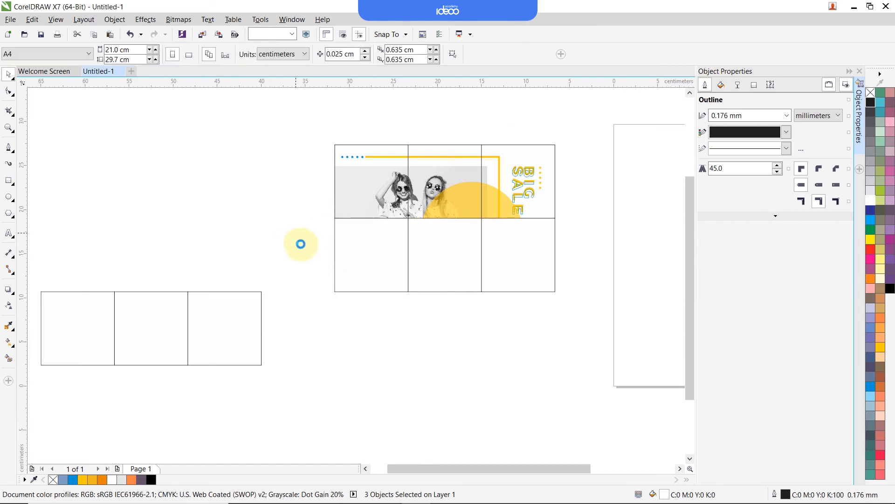
{"action": "right_click", "coordinate": [444, 270]}
{"action": "right_click", "coordinate": [541, 317]}
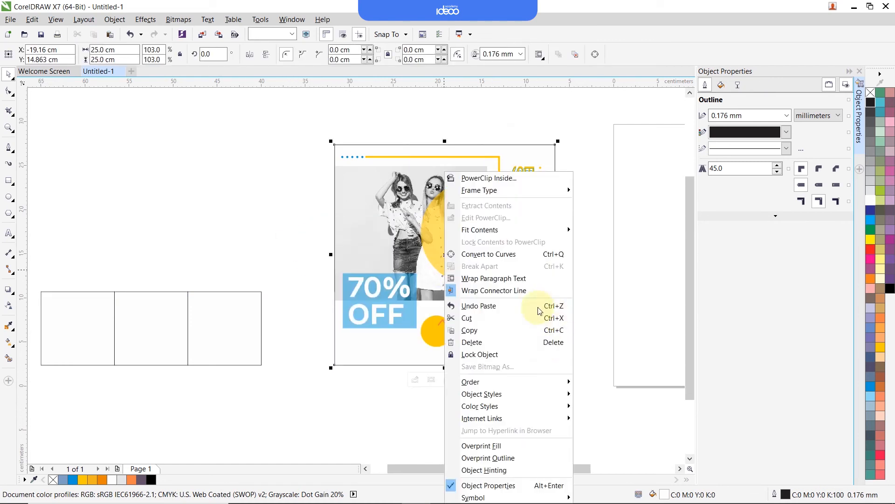
{"action": "mouse_move", "coordinate": [531, 386]}
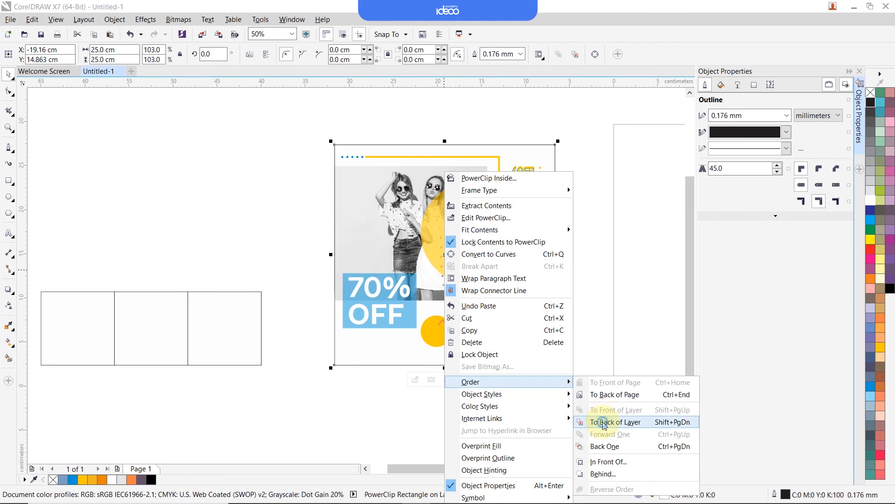
{"action": "left_click", "coordinate": [602, 422]}
{"action": "right_click", "coordinate": [371, 134]}
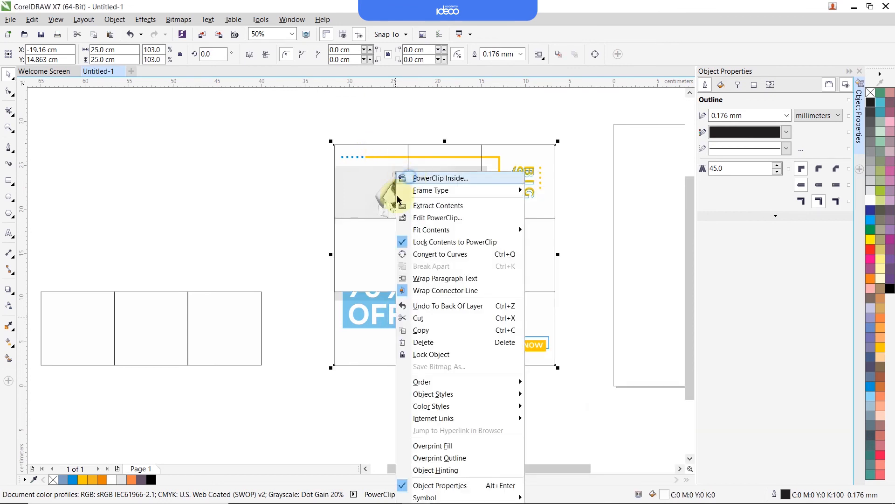
{"action": "left_click", "coordinate": [395, 177]}
{"action": "left_click", "coordinate": [401, 280]}
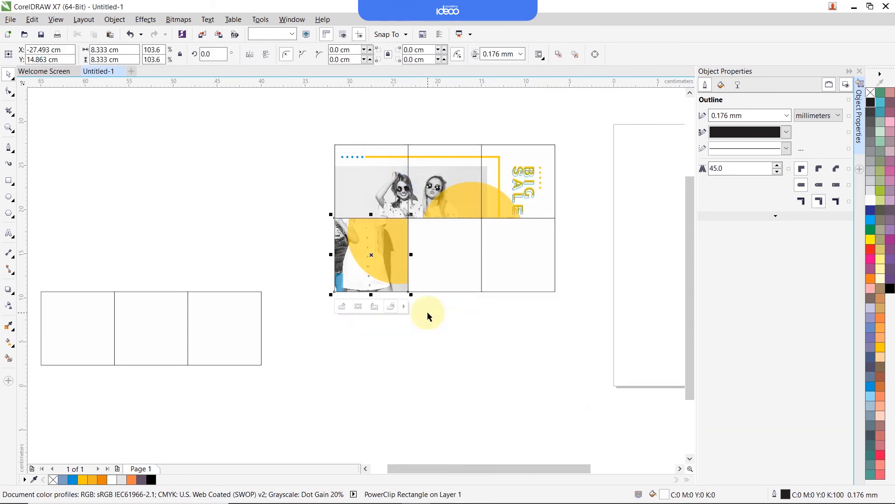
Step: Edit the middle row's first PowerClip, snapping the design's top-left corner to the grid's top-left corner, and finish editing
{"action": "double_click", "coordinate": [366, 231]}
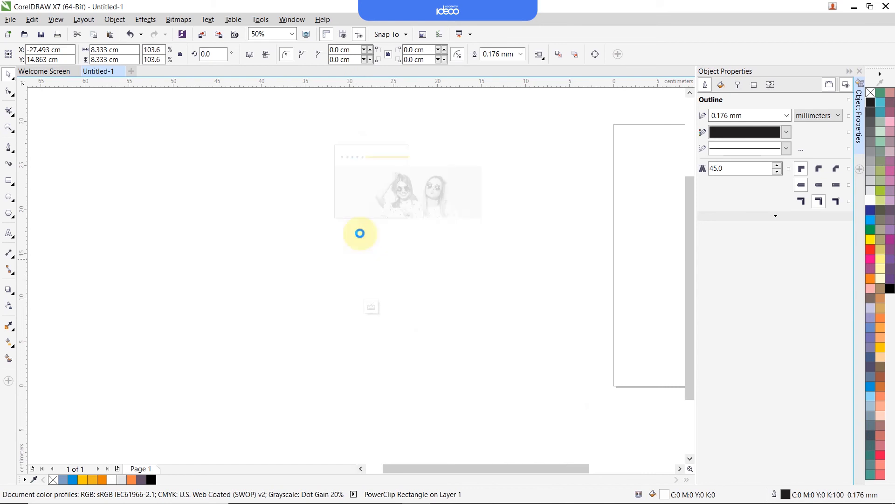
{"action": "left_click_drag", "start_coordinate": [264, 147], "coordinate": [336, 140]}
{"action": "left_click", "coordinate": [376, 121]}
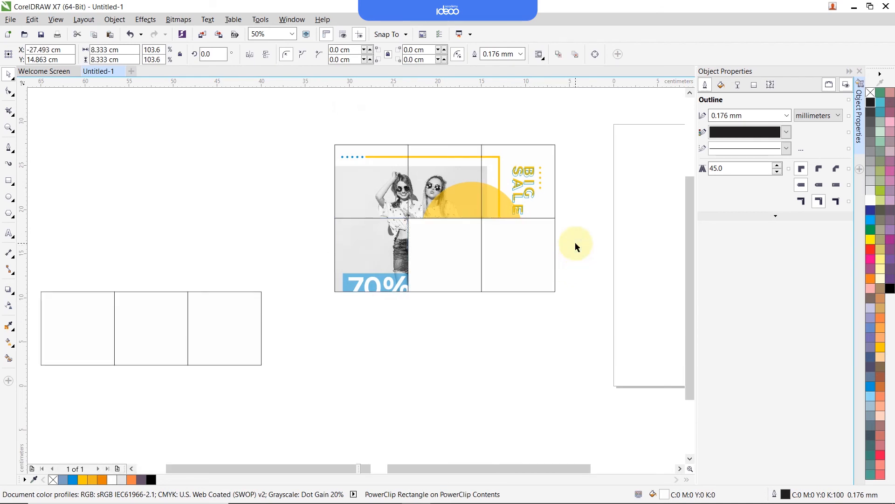
Step: Paste another copy of the design at the back of the layer and PowerClip it inside the grid's centre square
{"action": "left_click", "coordinate": [530, 246]}
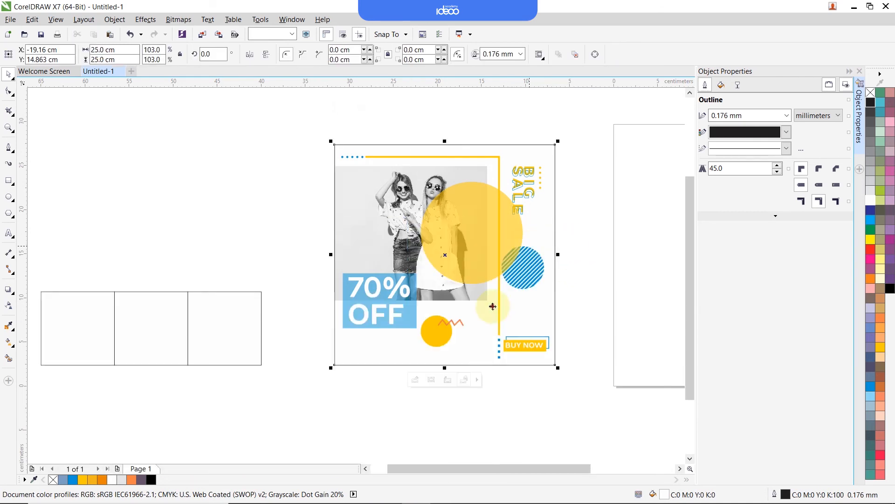
{"action": "right_click", "coordinate": [570, 354]}
{"action": "mouse_move", "coordinate": [565, 381]}
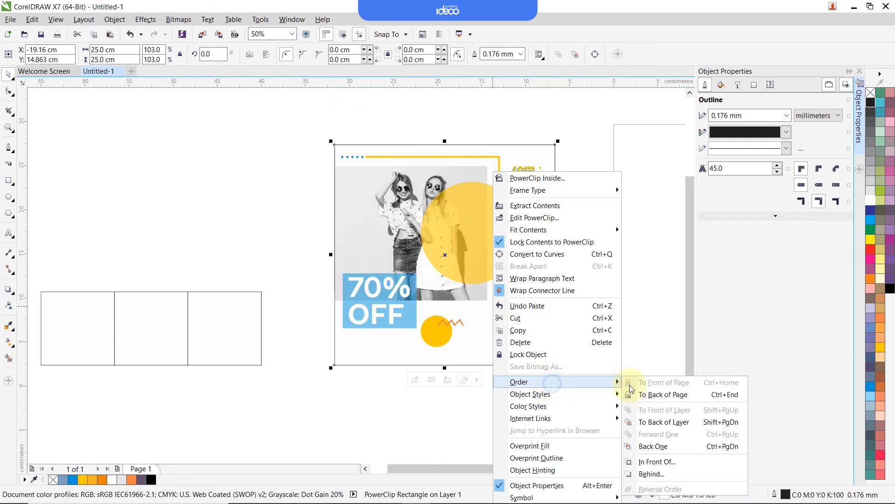
{"action": "left_click", "coordinate": [636, 418]}
{"action": "right_click", "coordinate": [455, 332]}
{"action": "left_click", "coordinate": [471, 22]}
{"action": "left_click", "coordinate": [445, 268]}
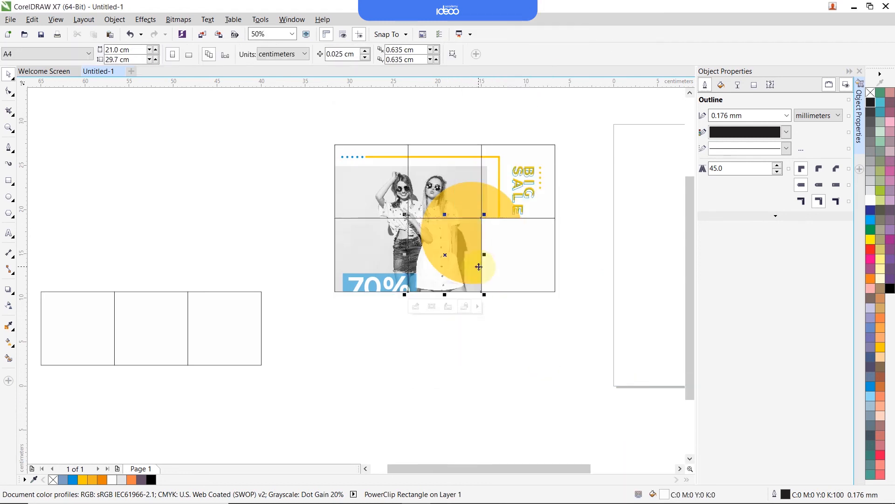
Step: Paste the design at the back of the layer and PowerClip it inside the third square of the middle row
{"action": "key", "text": "ctrl+v"}
{"action": "right_click", "coordinate": [496, 281]}
{"action": "mouse_move", "coordinate": [583, 378]}
{"action": "left_click", "coordinate": [653, 426]}
{"action": "right_click", "coordinate": [515, 171]}
{"action": "left_click", "coordinate": [526, 178]}
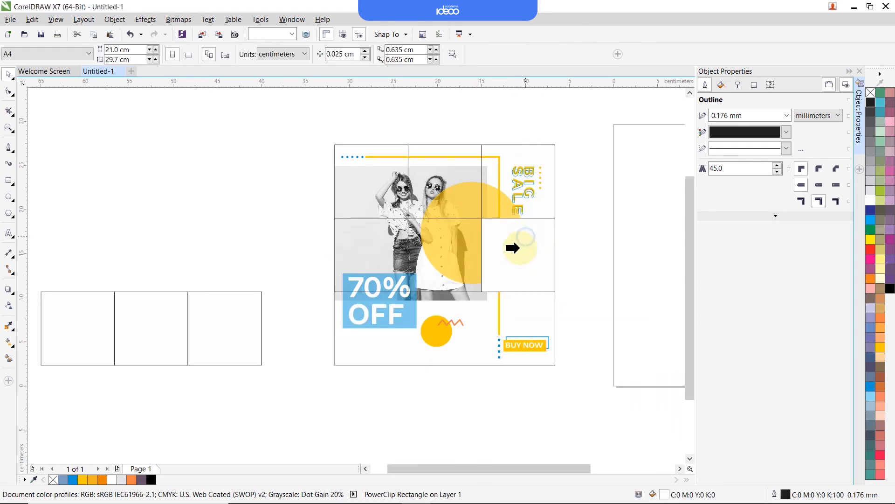
{"action": "left_click", "coordinate": [511, 248]}
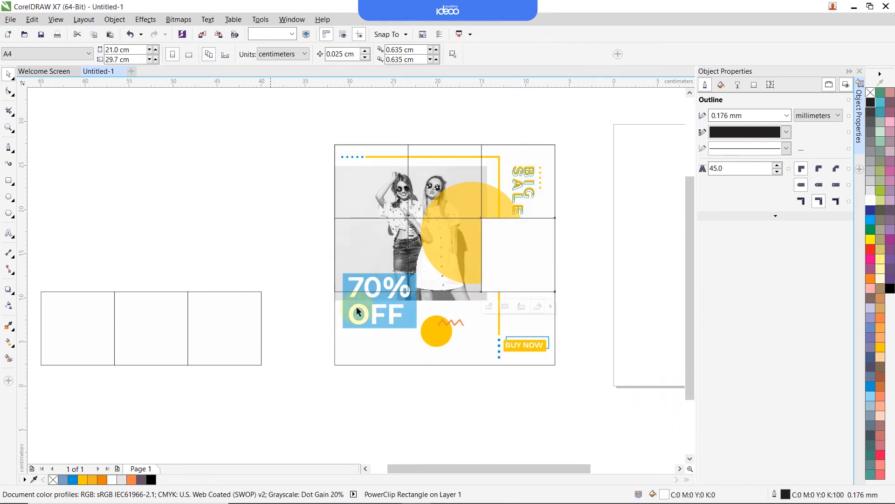
{"action": "left_click", "coordinate": [585, 279]}
Step: Snap the last row of squares beneath the middle row and PowerClip the pasted design inside its third square
{"action": "left_click_drag", "start_coordinate": [273, 389], "coordinate": [340, 296]}
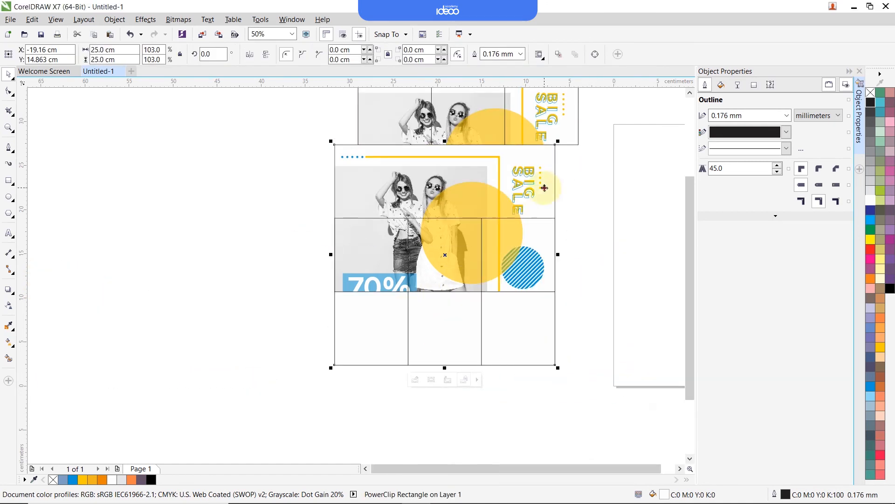
{"action": "right_click", "coordinate": [544, 188]}
{"action": "left_click", "coordinate": [519, 328]}
Step: Paste the design behind the squares and PowerClip it inside the middle square of the bottom row
{"action": "key", "text": "ctrl+v"}
{"action": "right_click", "coordinate": [496, 172]}
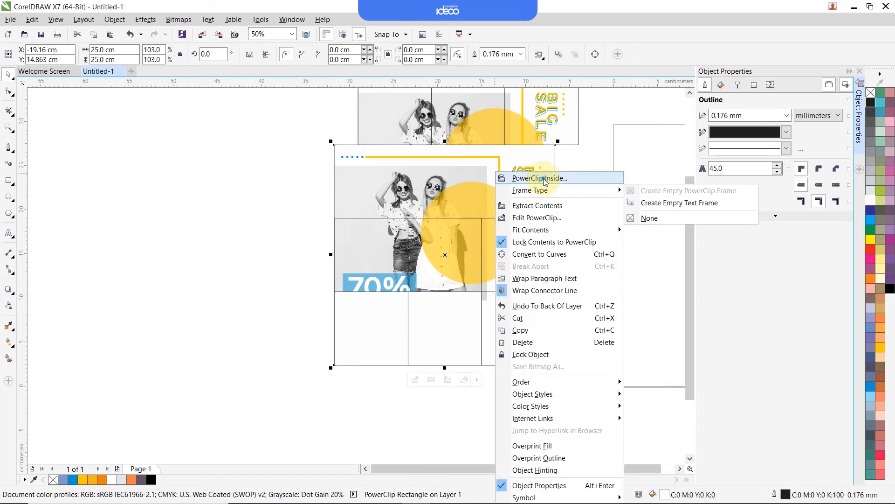
{"action": "left_click", "coordinate": [539, 178]}
{"action": "left_click", "coordinate": [445, 328]}
Step: PowerClip a pasted copy of the design inside the bottom row's first square, aligned with the other tiles
{"action": "key", "text": "ctrl+v"}
{"action": "left_click", "coordinate": [353, 346]}
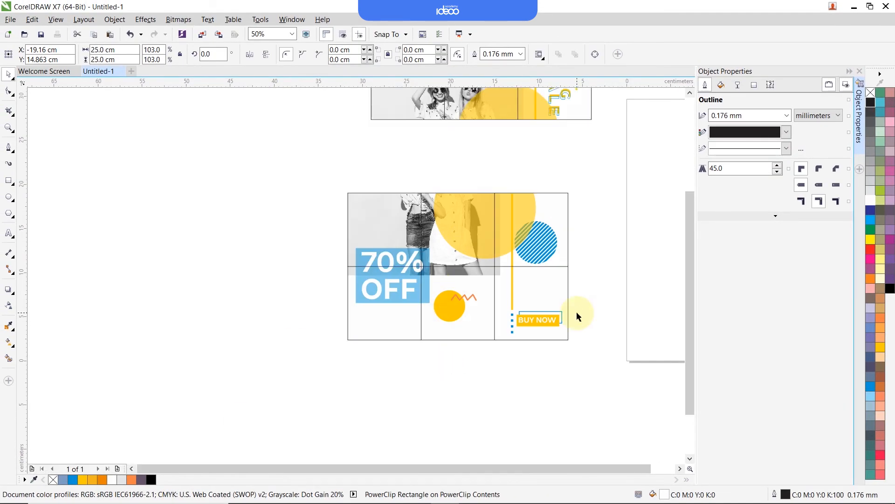
{"action": "left_click", "coordinate": [577, 312]}
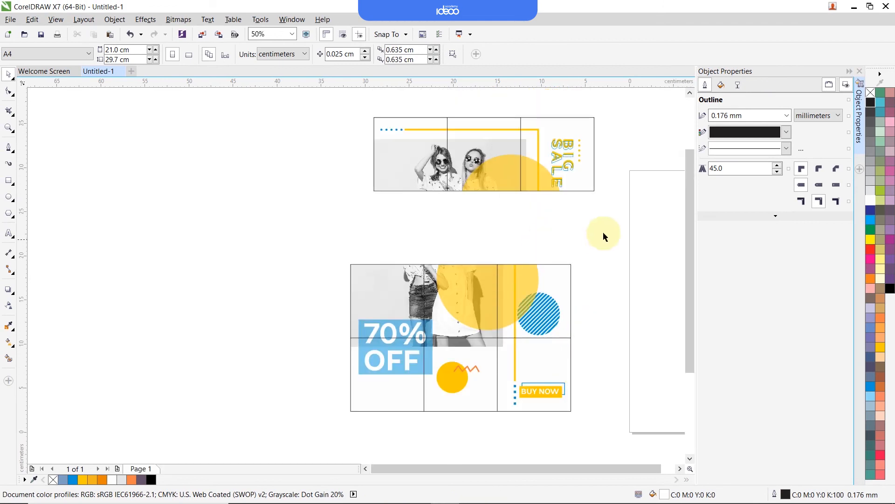
Step: Select the three tiles of the separated top row and snap them back onto the upper edge of the middle row
{"action": "left_click_drag", "start_coordinate": [605, 203], "coordinate": [309, 115]}
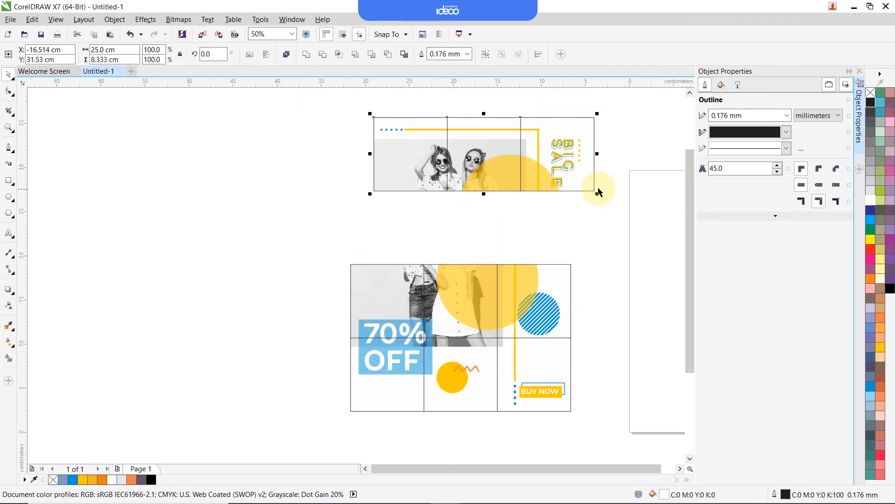
{"action": "left_click_drag", "start_coordinate": [594, 191], "coordinate": [490, 301]}
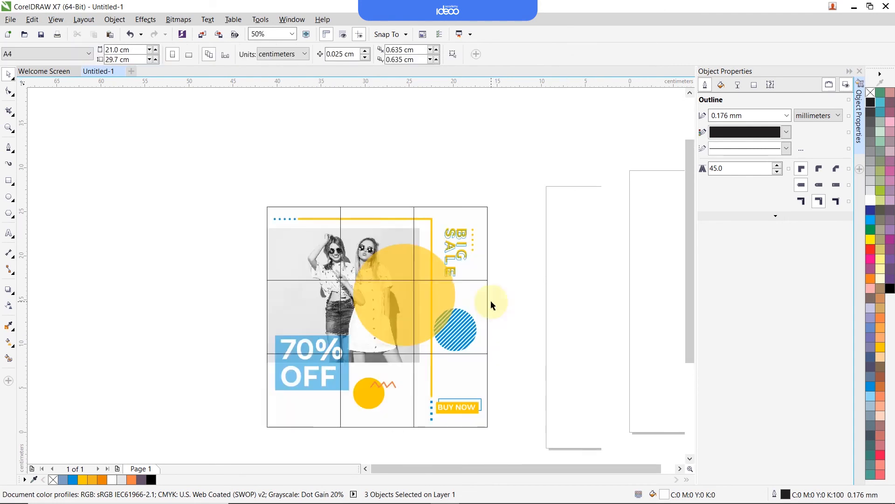
Step: Examine the tile borders up close across the photo and yellow circle to check that the artwork lines up
{"action": "scroll", "coordinate": [342, 259], "scroll_direction": "up", "scroll_amount": 1}
{"action": "scroll", "coordinate": [344, 262], "scroll_direction": "up", "scroll_amount": 3}
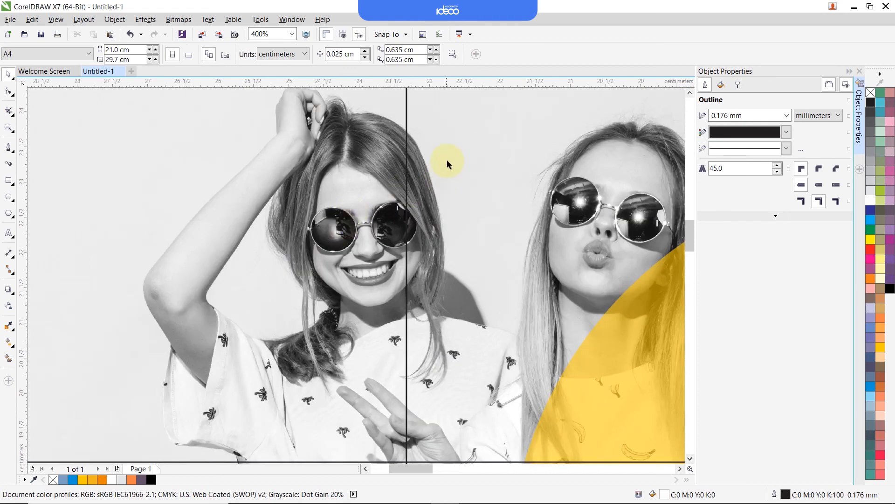
{"action": "left_click_drag", "start_coordinate": [446, 160], "coordinate": [331, 256]}
{"action": "left_click_drag", "start_coordinate": [625, 271], "coordinate": [285, 254]}
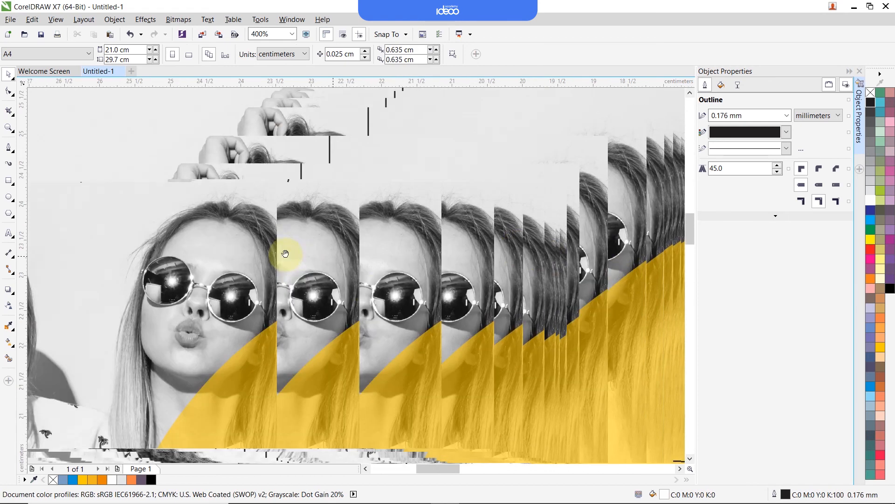
{"action": "scroll", "coordinate": [548, 326], "scroll_direction": "down", "scroll_amount": 5}
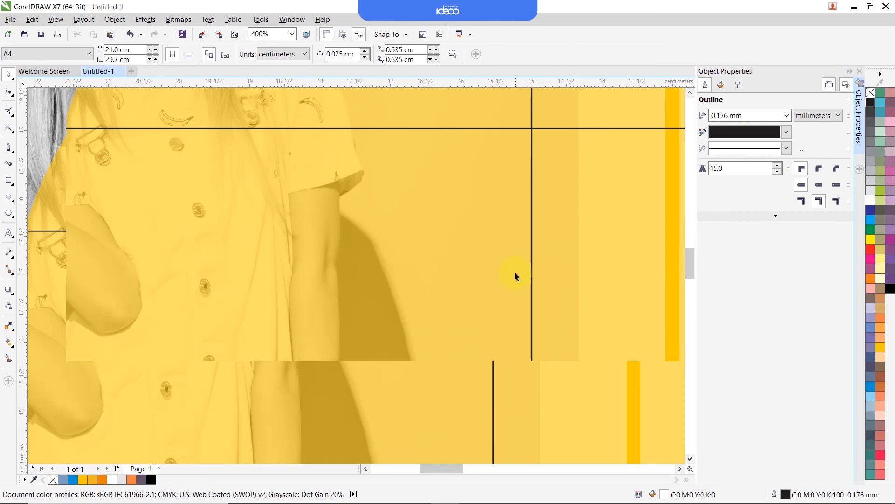
{"action": "scroll", "coordinate": [512, 245], "scroll_direction": "down", "scroll_amount": 2}
{"action": "scroll", "coordinate": [510, 246], "scroll_direction": "down", "scroll_amount": 1}
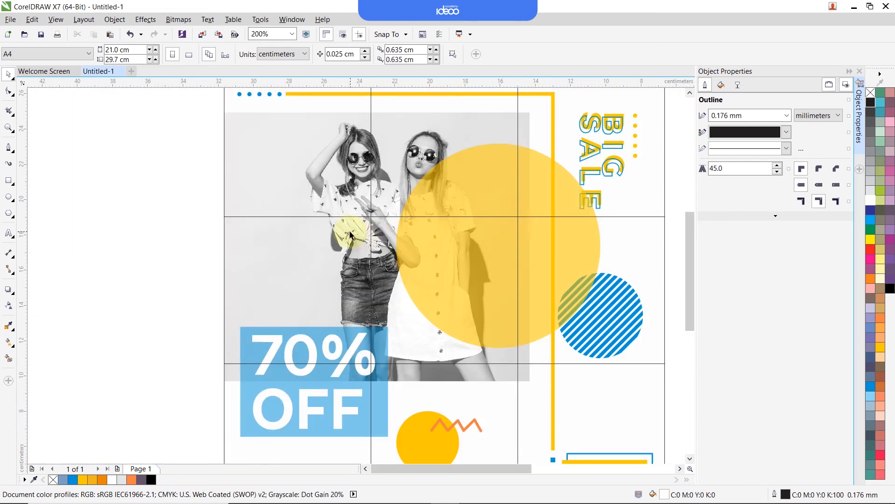
{"action": "scroll", "coordinate": [449, 246], "scroll_direction": "down", "scroll_amount": 1}
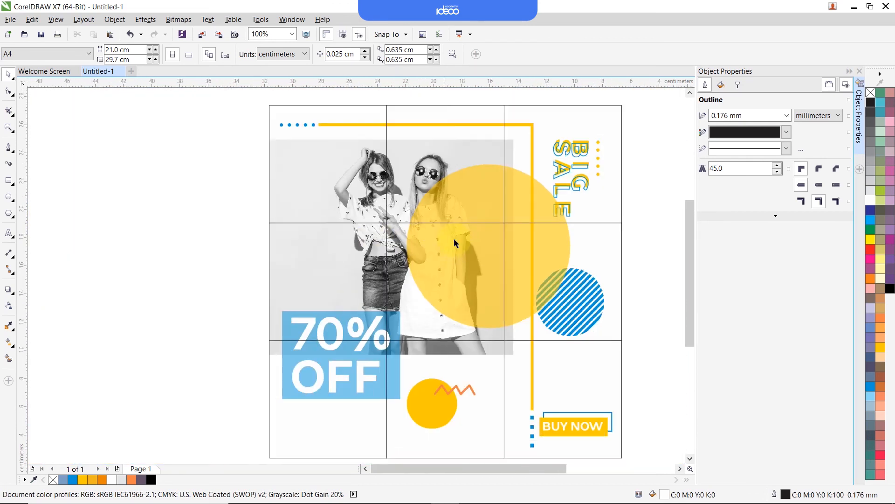
Step: Check that the nine tiles are separate PowerClip objects by selecting individual squares across all three rows
{"action": "left_click", "coordinate": [591, 130]}
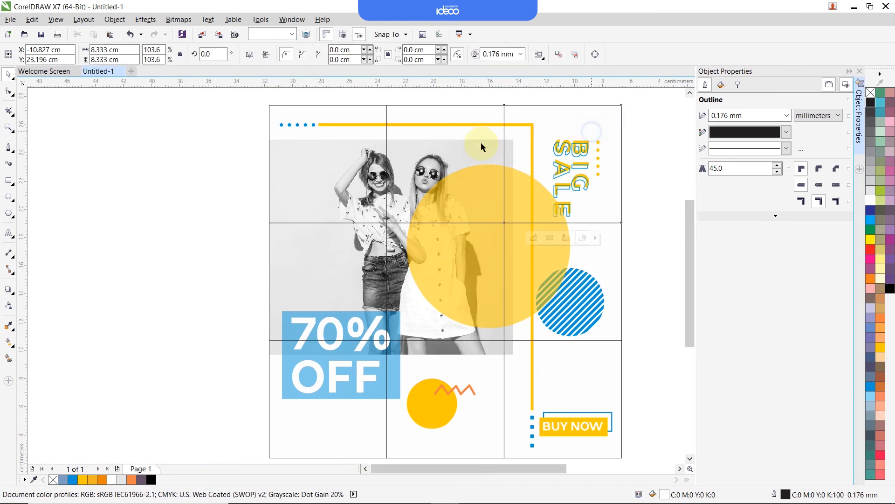
{"action": "left_click", "coordinate": [367, 145]}
{"action": "left_click", "coordinate": [371, 301]}
{"action": "left_click", "coordinate": [495, 294]}
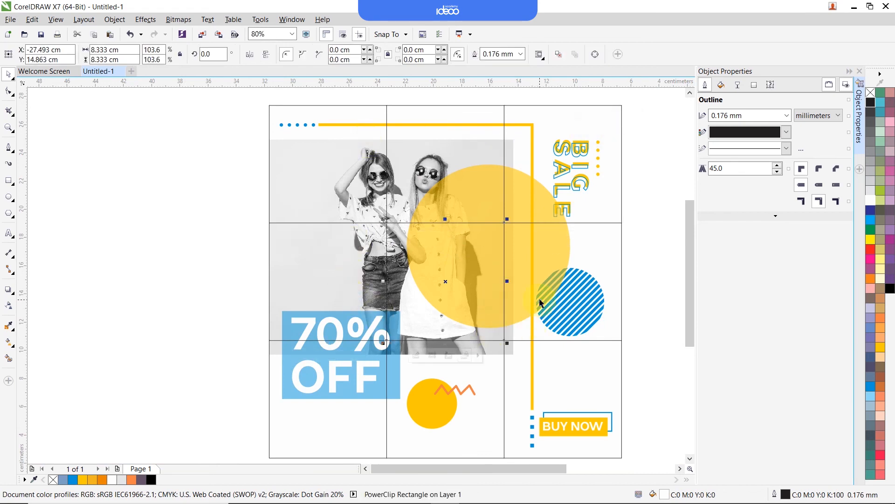
{"action": "left_click", "coordinate": [540, 299]}
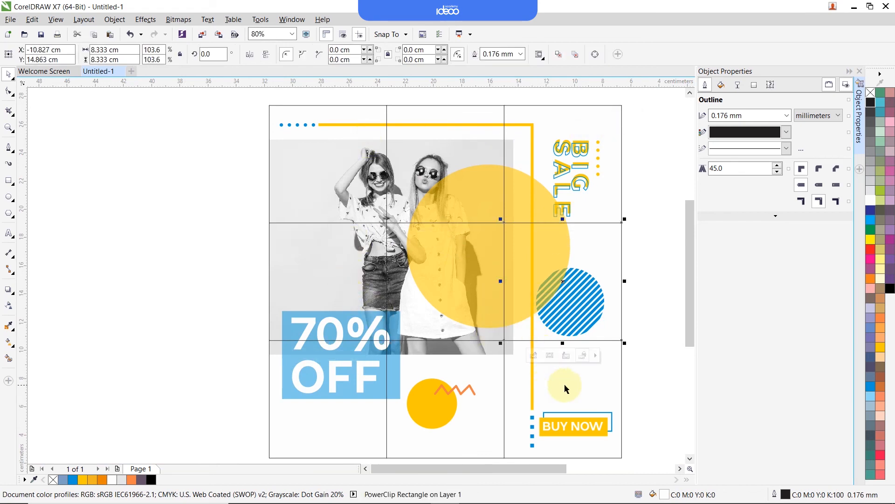
{"action": "left_click", "coordinate": [664, 437]}
{"action": "scroll", "coordinate": [664, 438], "scroll_direction": "down", "scroll_amount": 1}
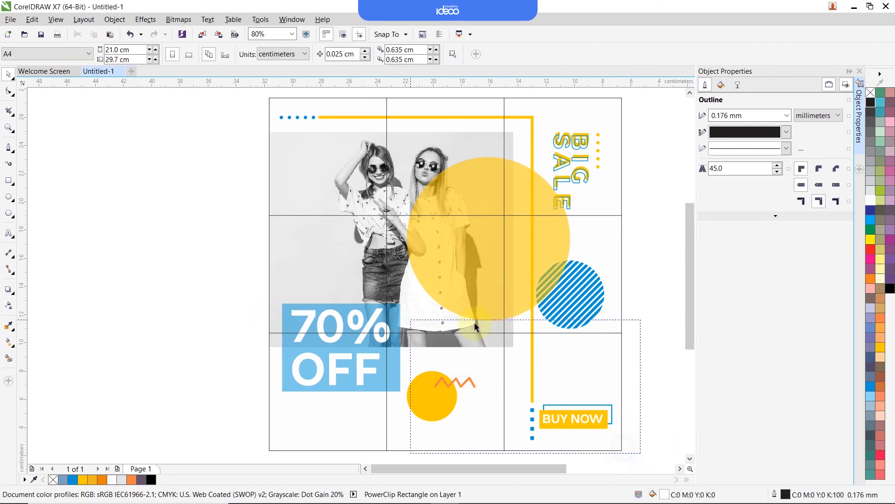
{"action": "left_click", "coordinate": [571, 383]}
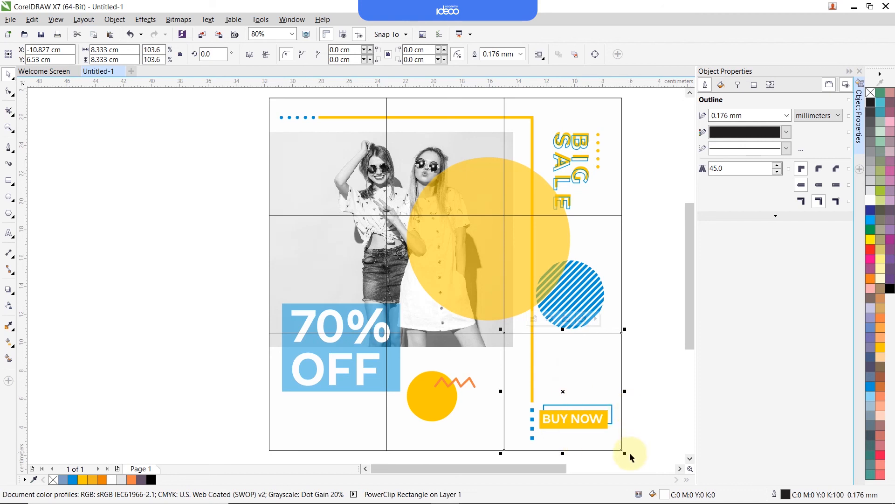
{"action": "left_click_drag", "start_coordinate": [492, 313], "coordinate": [491, 313]}
{"action": "left_click_drag", "start_coordinate": [639, 460], "coordinate": [485, 315]}
{"action": "left_click", "coordinate": [657, 404]}
{"action": "left_click", "coordinate": [485, 203]}
Step: Select all nine tiles and save the document as Untitled-1.cdr in the Videos folder
{"action": "scroll", "coordinate": [406, 207], "scroll_direction": "down", "scroll_amount": 2}
{"action": "key", "text": "ctrl+a"}
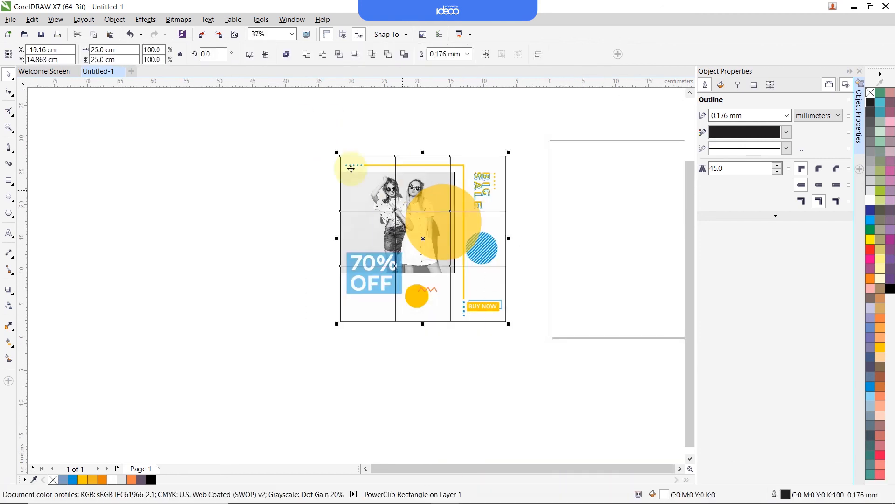
{"action": "key", "text": "ctrl+s"}
{"action": "left_click", "coordinate": [310, 201]}
{"action": "left_click", "coordinate": [616, 403]}
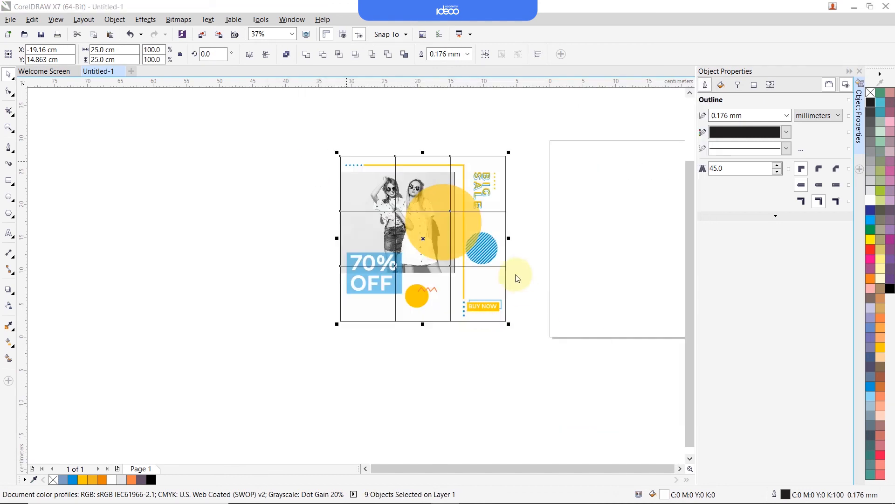
Step: Group the nine selected tiles and center the group on the page
{"action": "key", "text": "ctrl+g"}
{"action": "key", "text": "p"}
{"action": "key", "text": "shift+F2"}
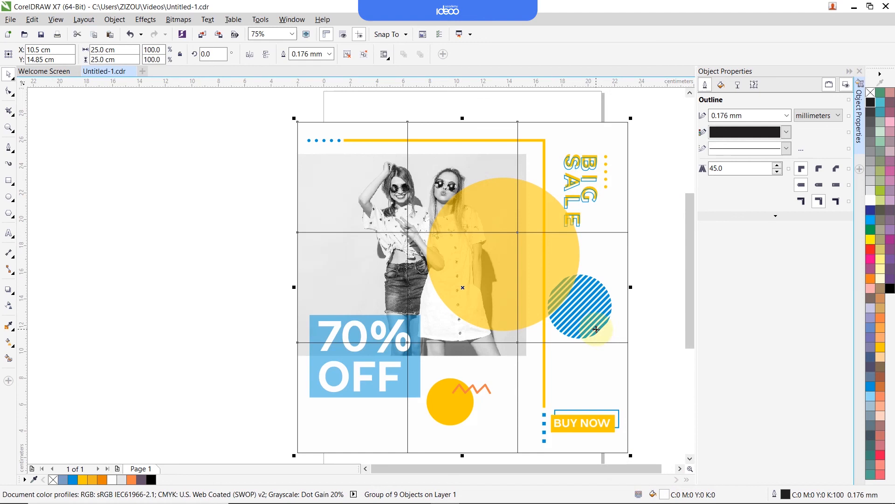
{"action": "left_click", "coordinate": [641, 219]}
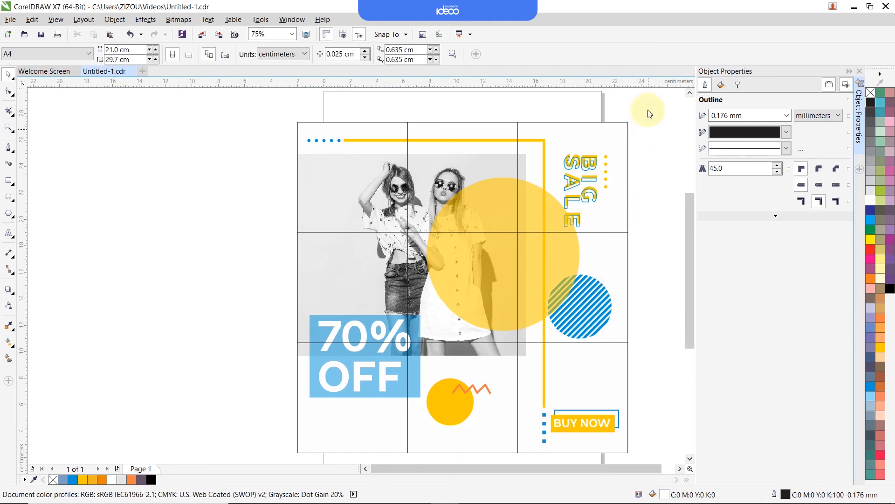
Step: Remove the outline from the grouped tiles so the grid lines are gone
{"action": "left_click_drag", "start_coordinate": [647, 110], "coordinate": [287, 442]}
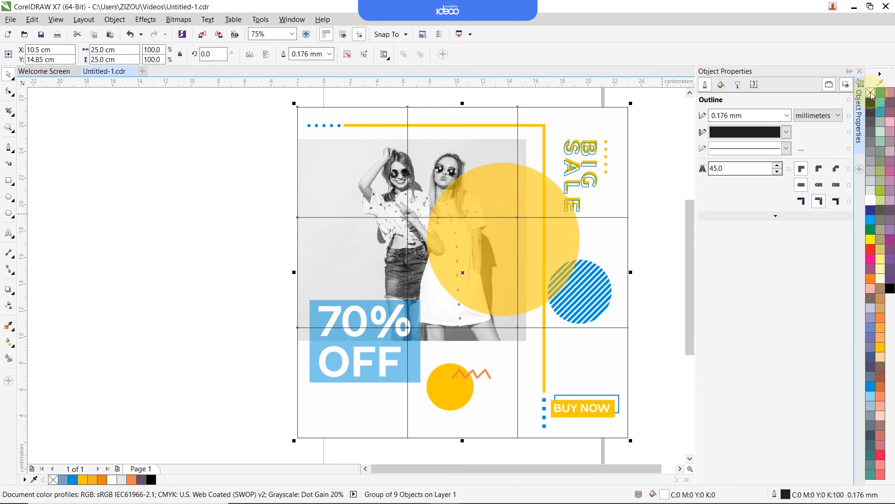
{"action": "right_click", "coordinate": [871, 93]}
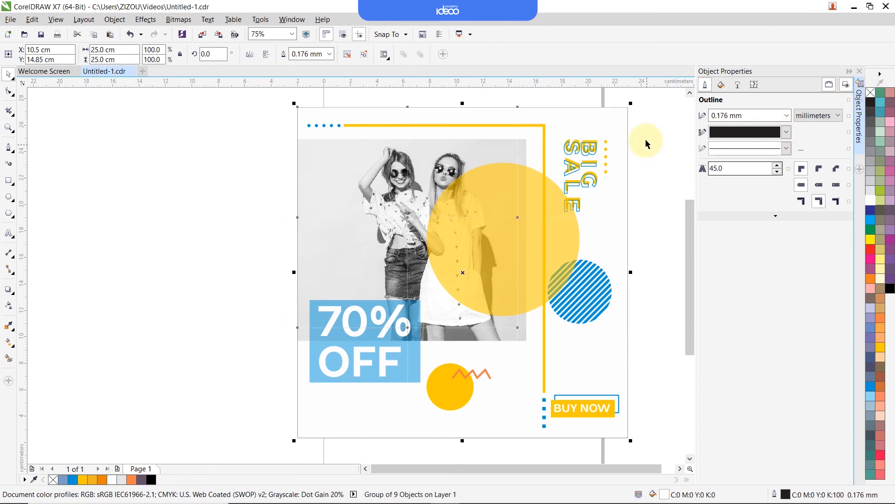
{"action": "left_click", "coordinate": [646, 138]}
{"action": "double_click", "coordinate": [455, 159]}
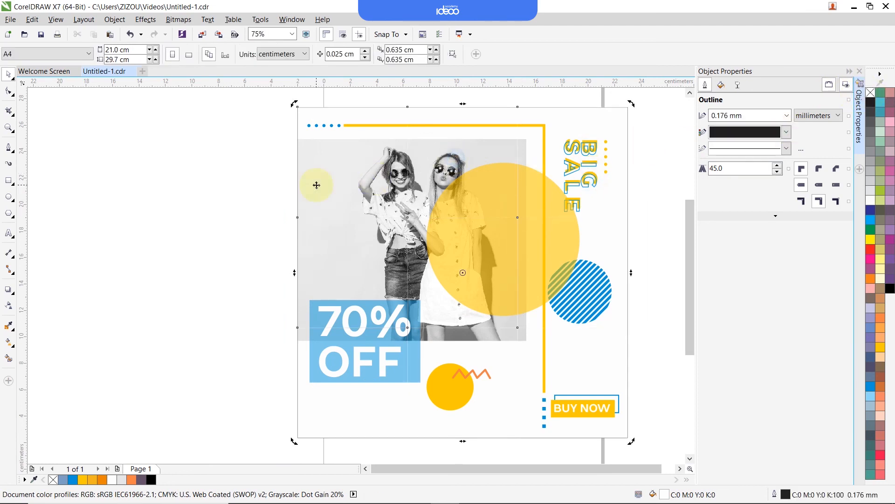
{"action": "left_click", "coordinate": [260, 194]}
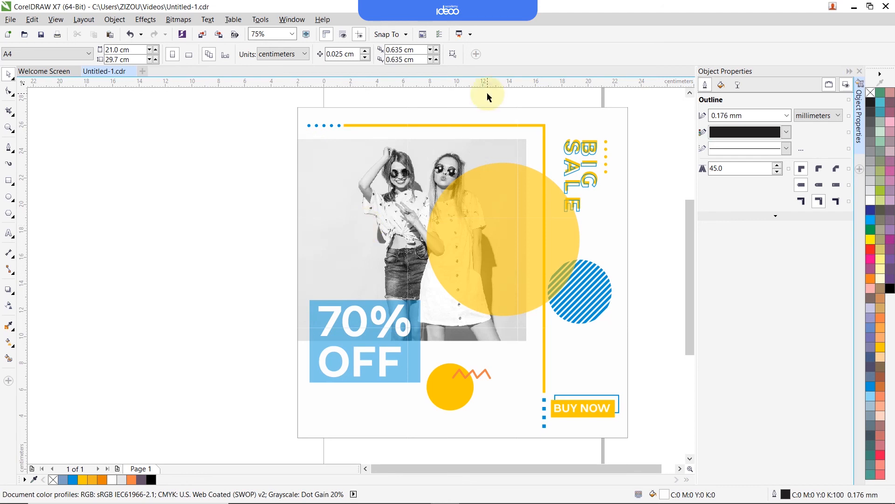
Step: Ungroup the borderless tiles and check them by selecting several individually and the three tiles of the middle row together
{"action": "left_click", "coordinate": [453, 132]}
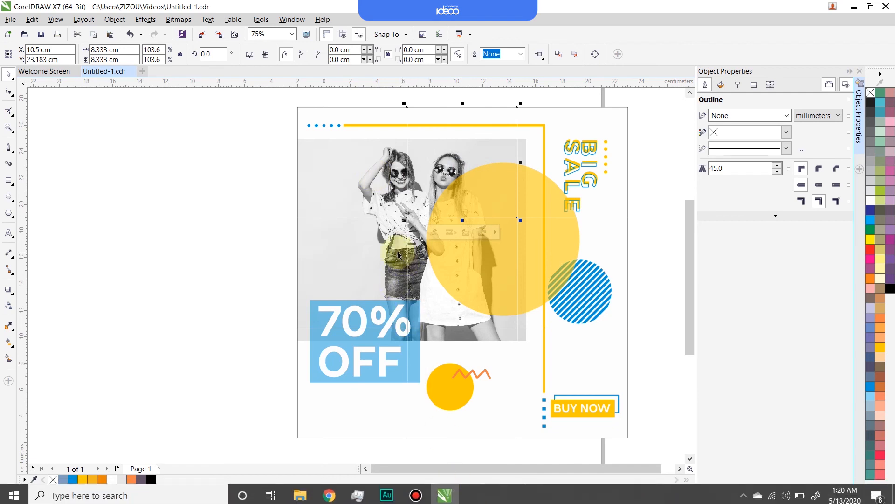
{"action": "left_click", "coordinate": [467, 266]}
{"action": "left_click", "coordinate": [570, 285]}
{"action": "left_click", "coordinate": [579, 369]}
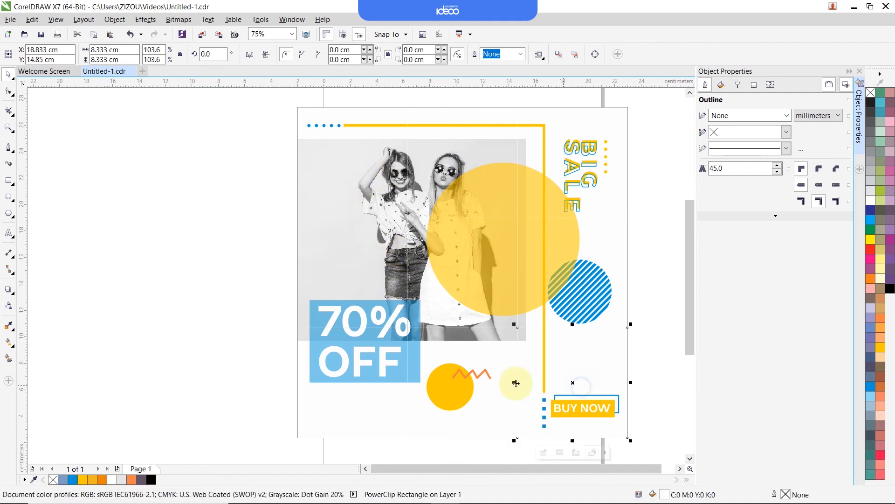
{"action": "left_click", "coordinate": [416, 383]}
{"action": "left_click", "coordinate": [387, 381]}
{"action": "left_click_drag", "start_coordinate": [274, 358], "coordinate": [652, 192]}
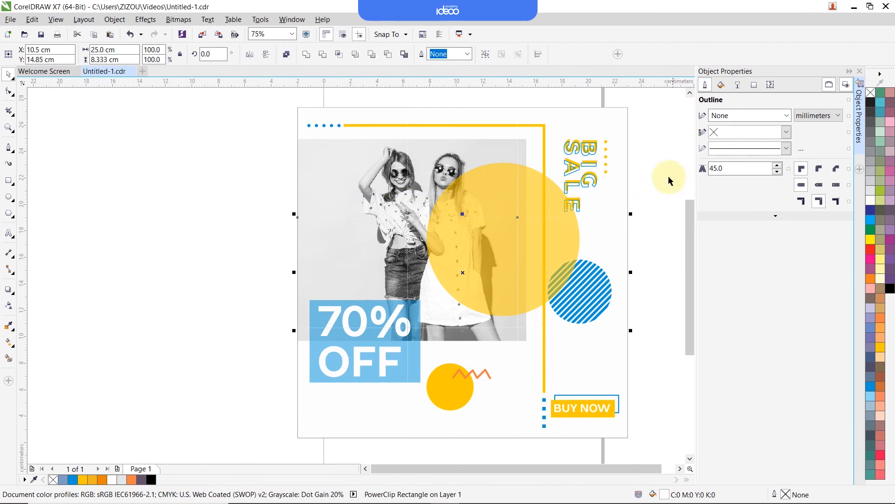